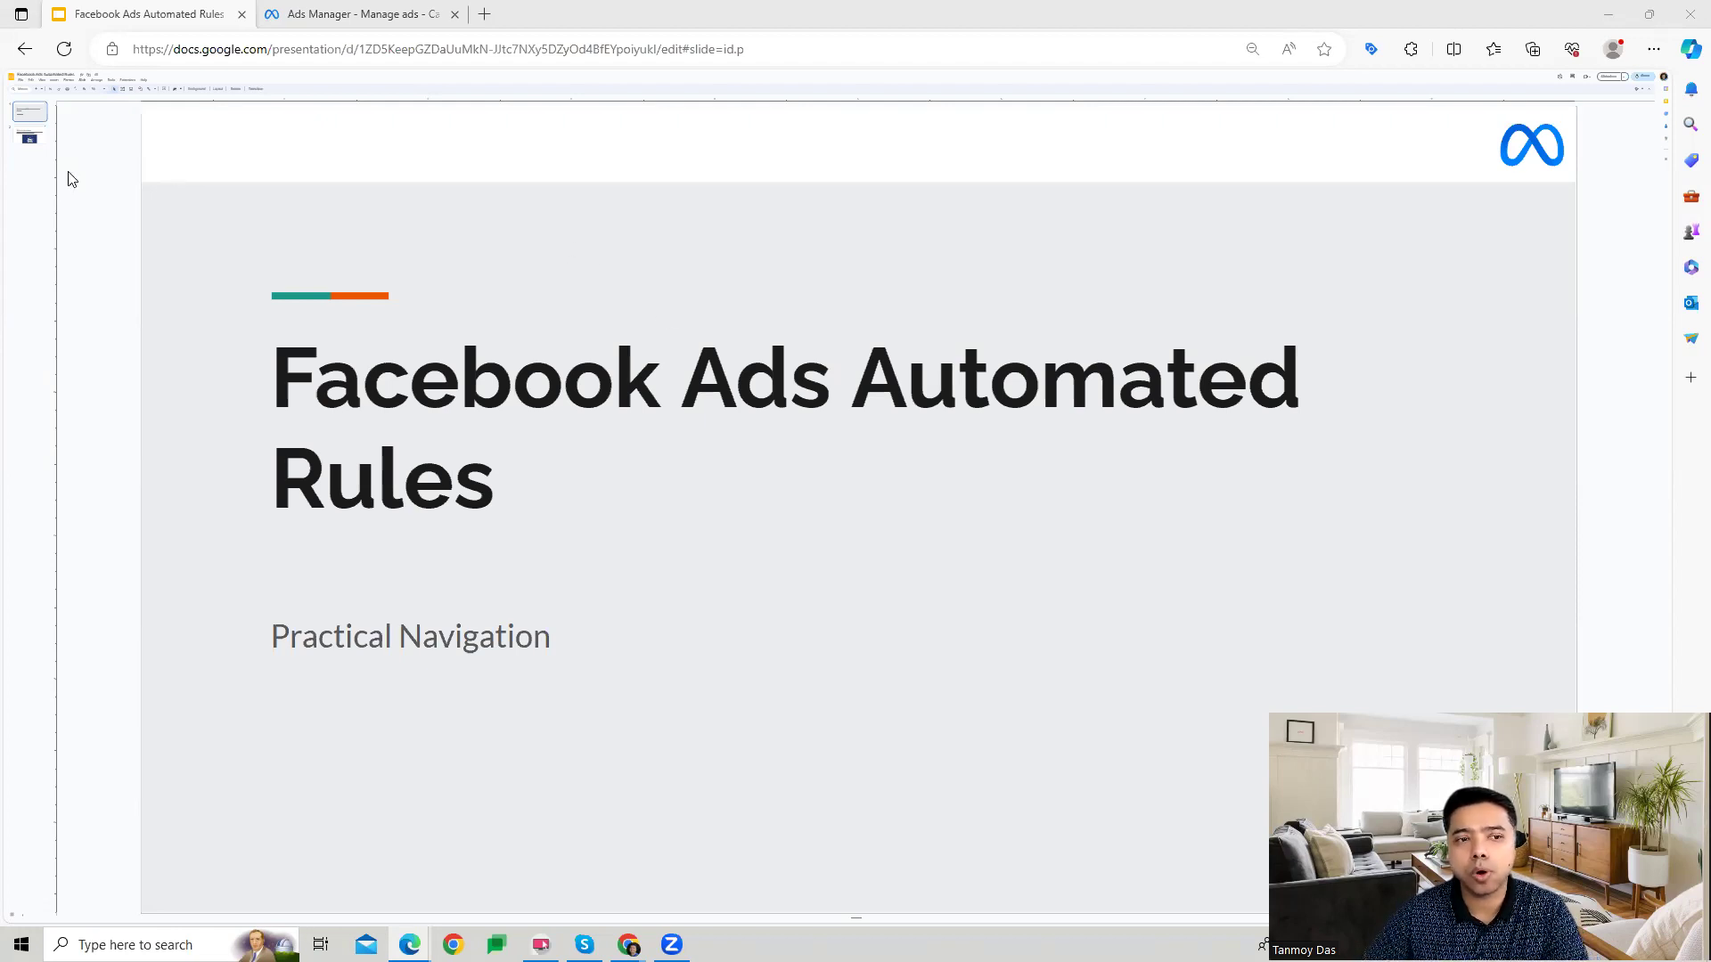
View the slide explaining what automated rules are, and switch to the Ads Manager campaign list.
{"action": "left_click", "coordinate": [31, 139]}
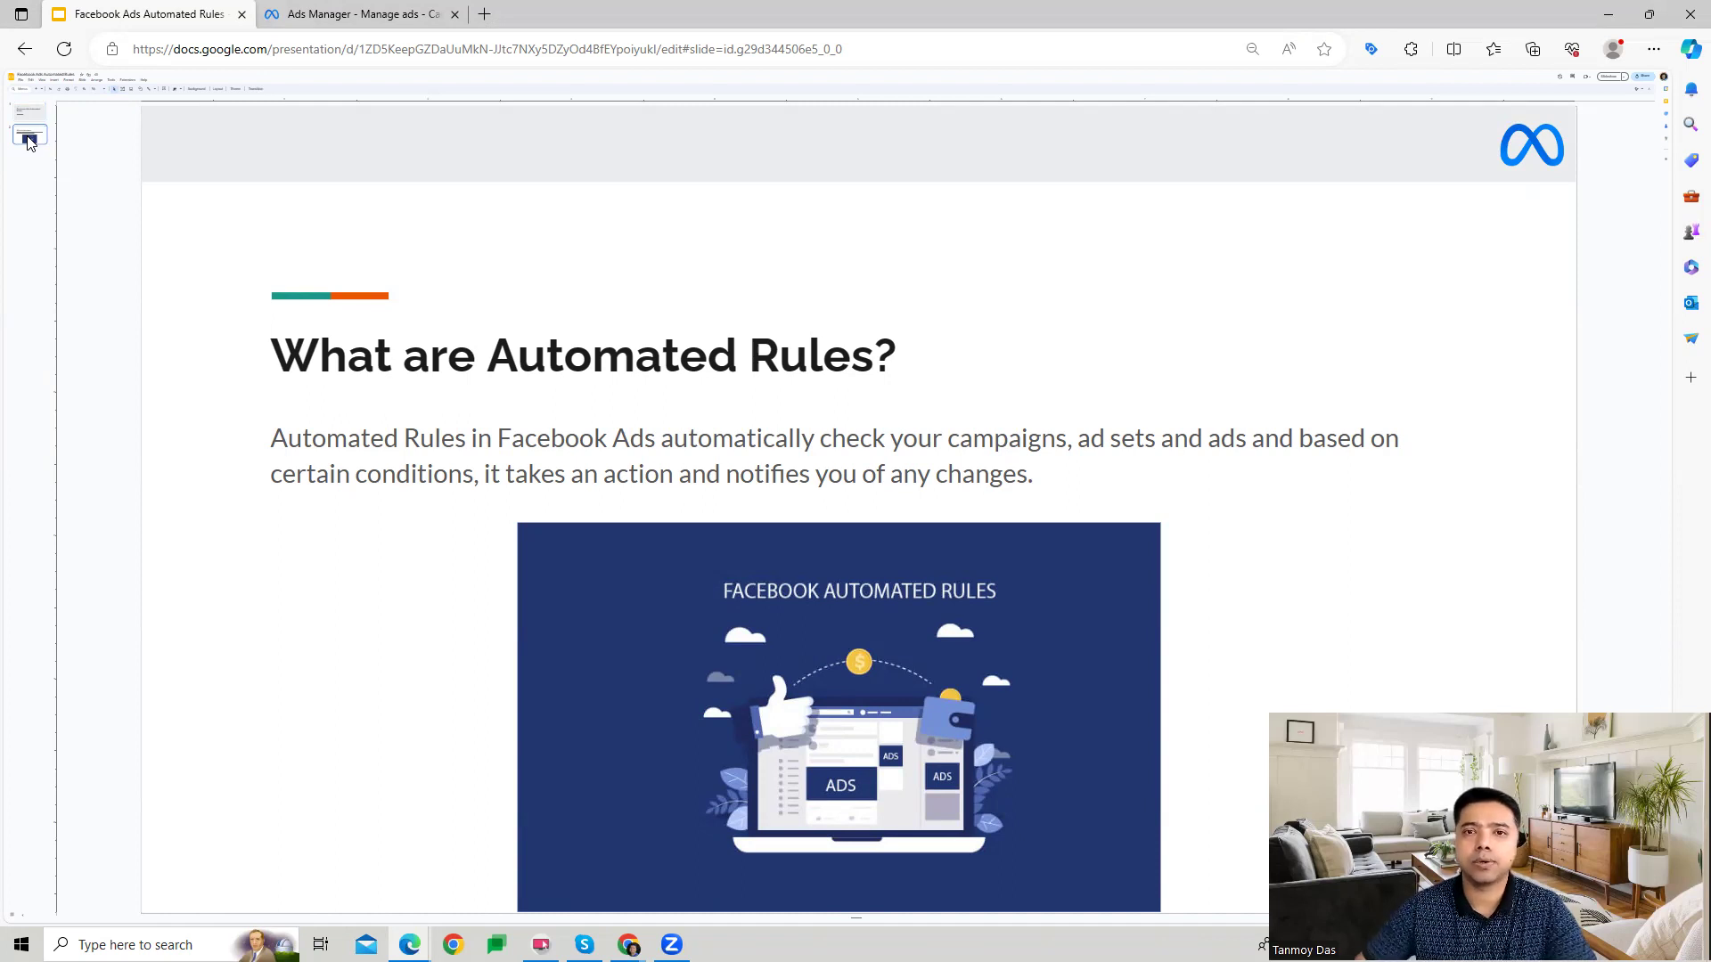
{"action": "left_click", "coordinate": [388, 11]}
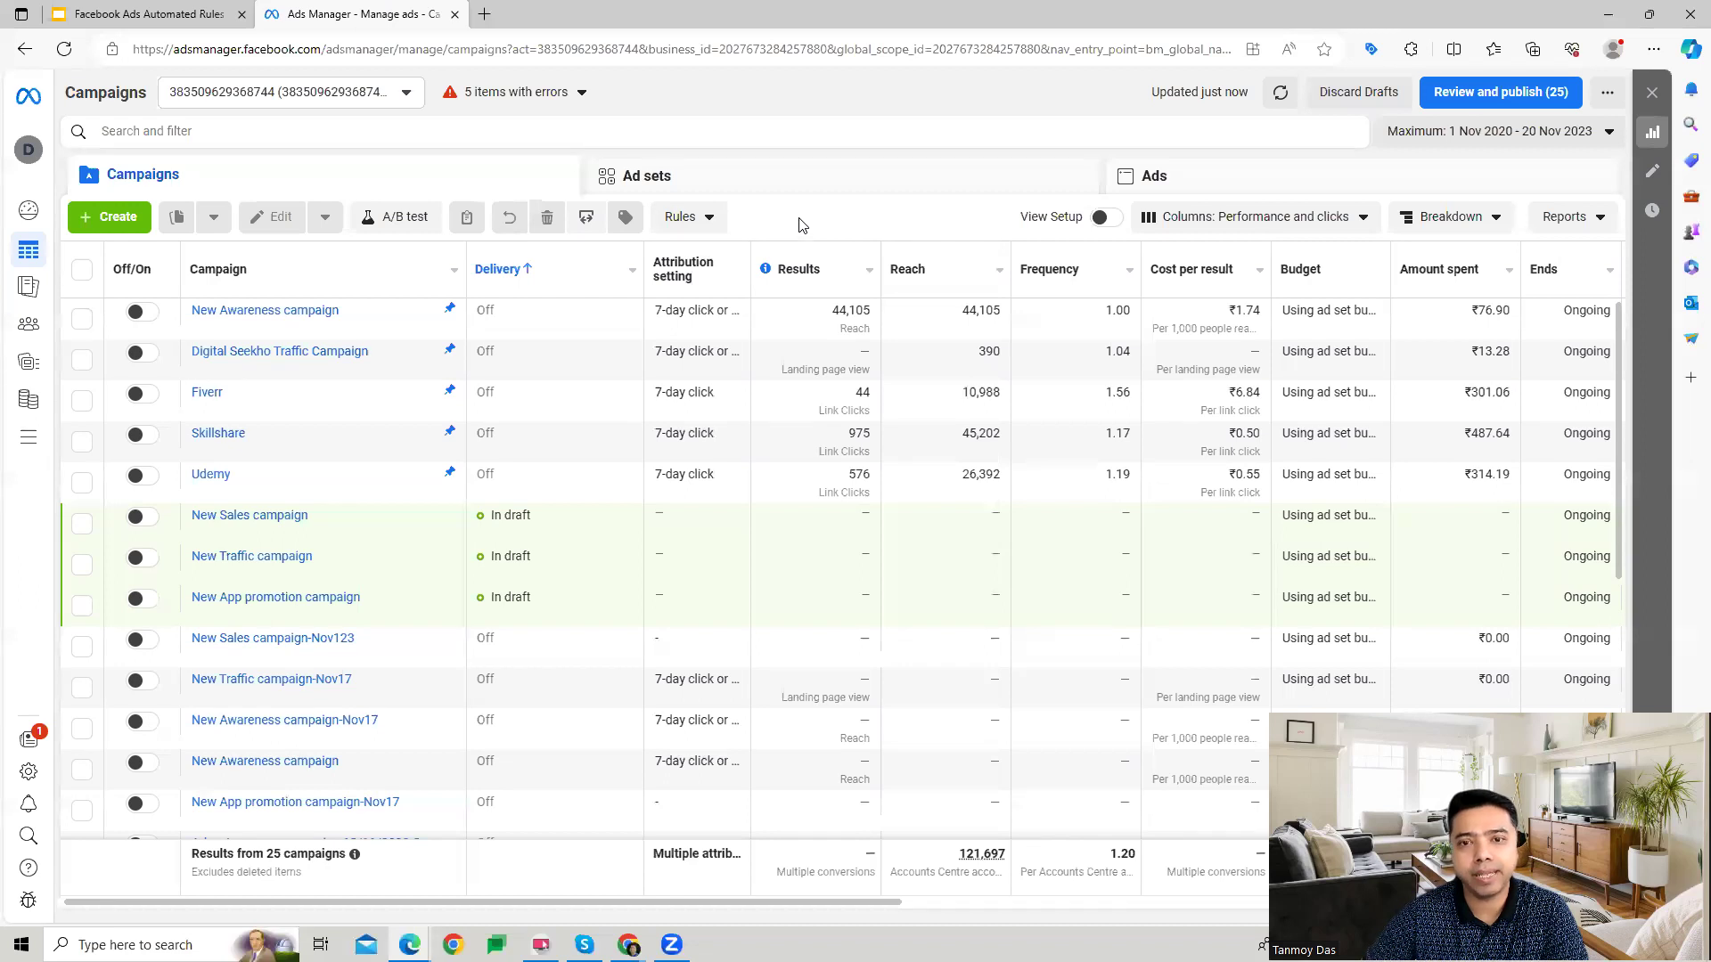
Examine the available rule options at campaign, ad set and ad level, and return to the campaigns.
{"action": "left_click", "coordinate": [704, 223]}
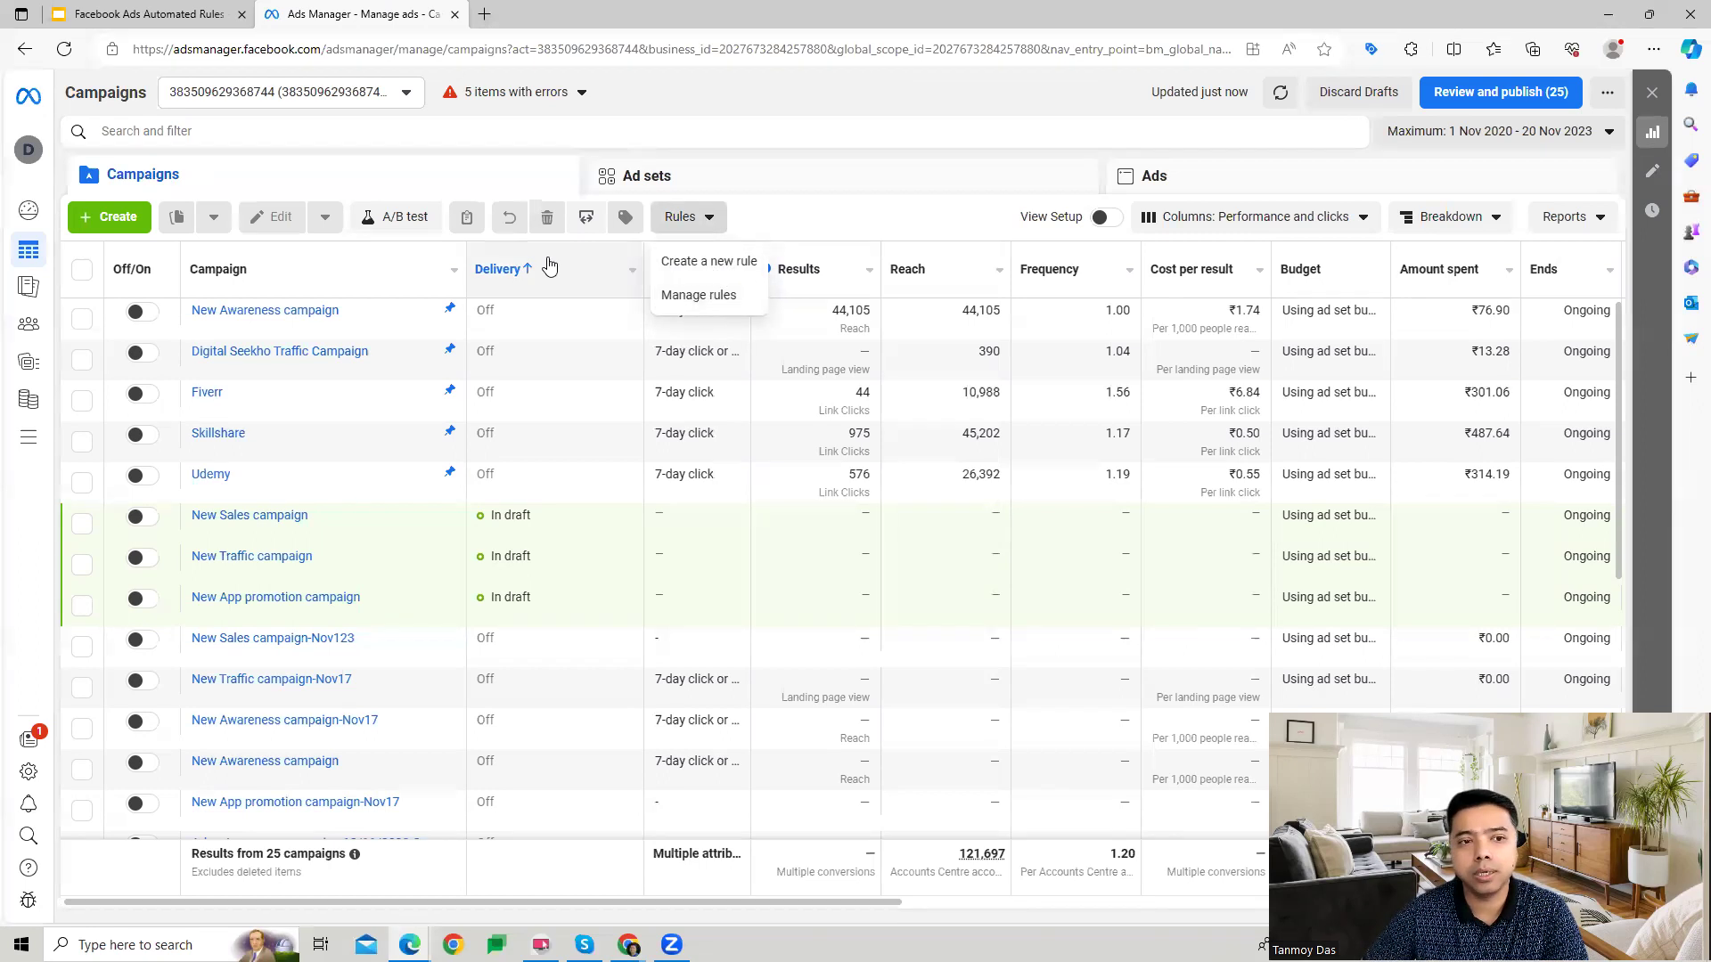
{"action": "left_click", "coordinate": [772, 223]}
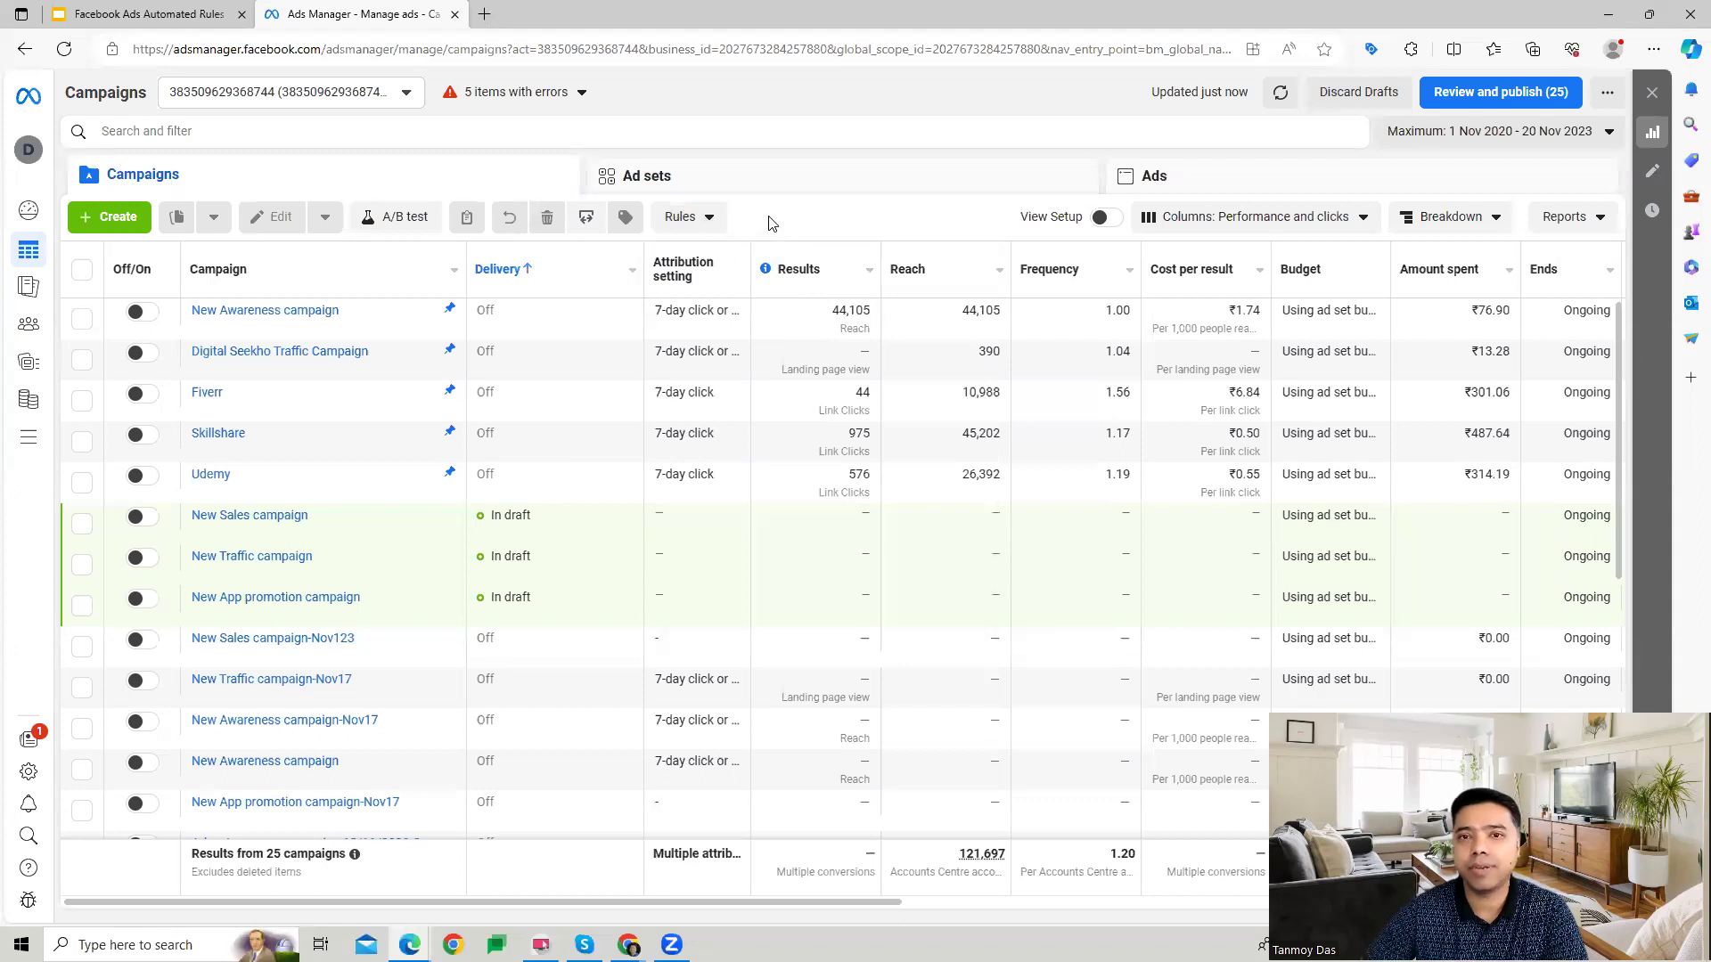
{"action": "left_click", "coordinate": [704, 218]}
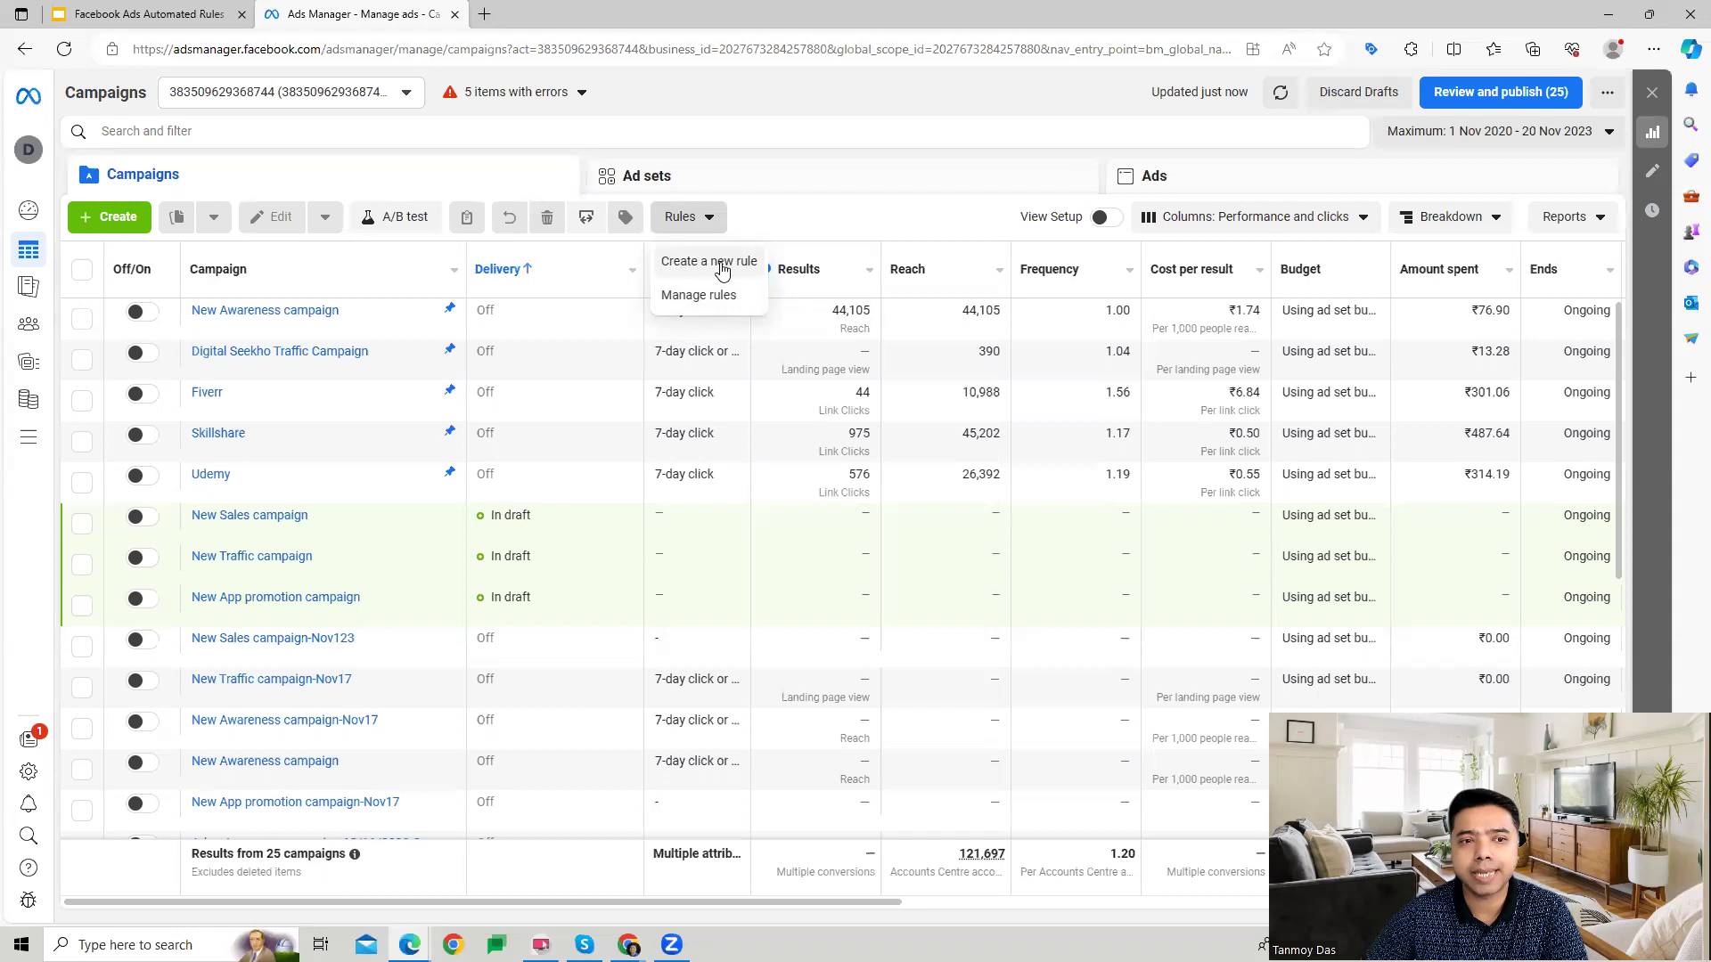
{"action": "left_click", "coordinate": [789, 176]}
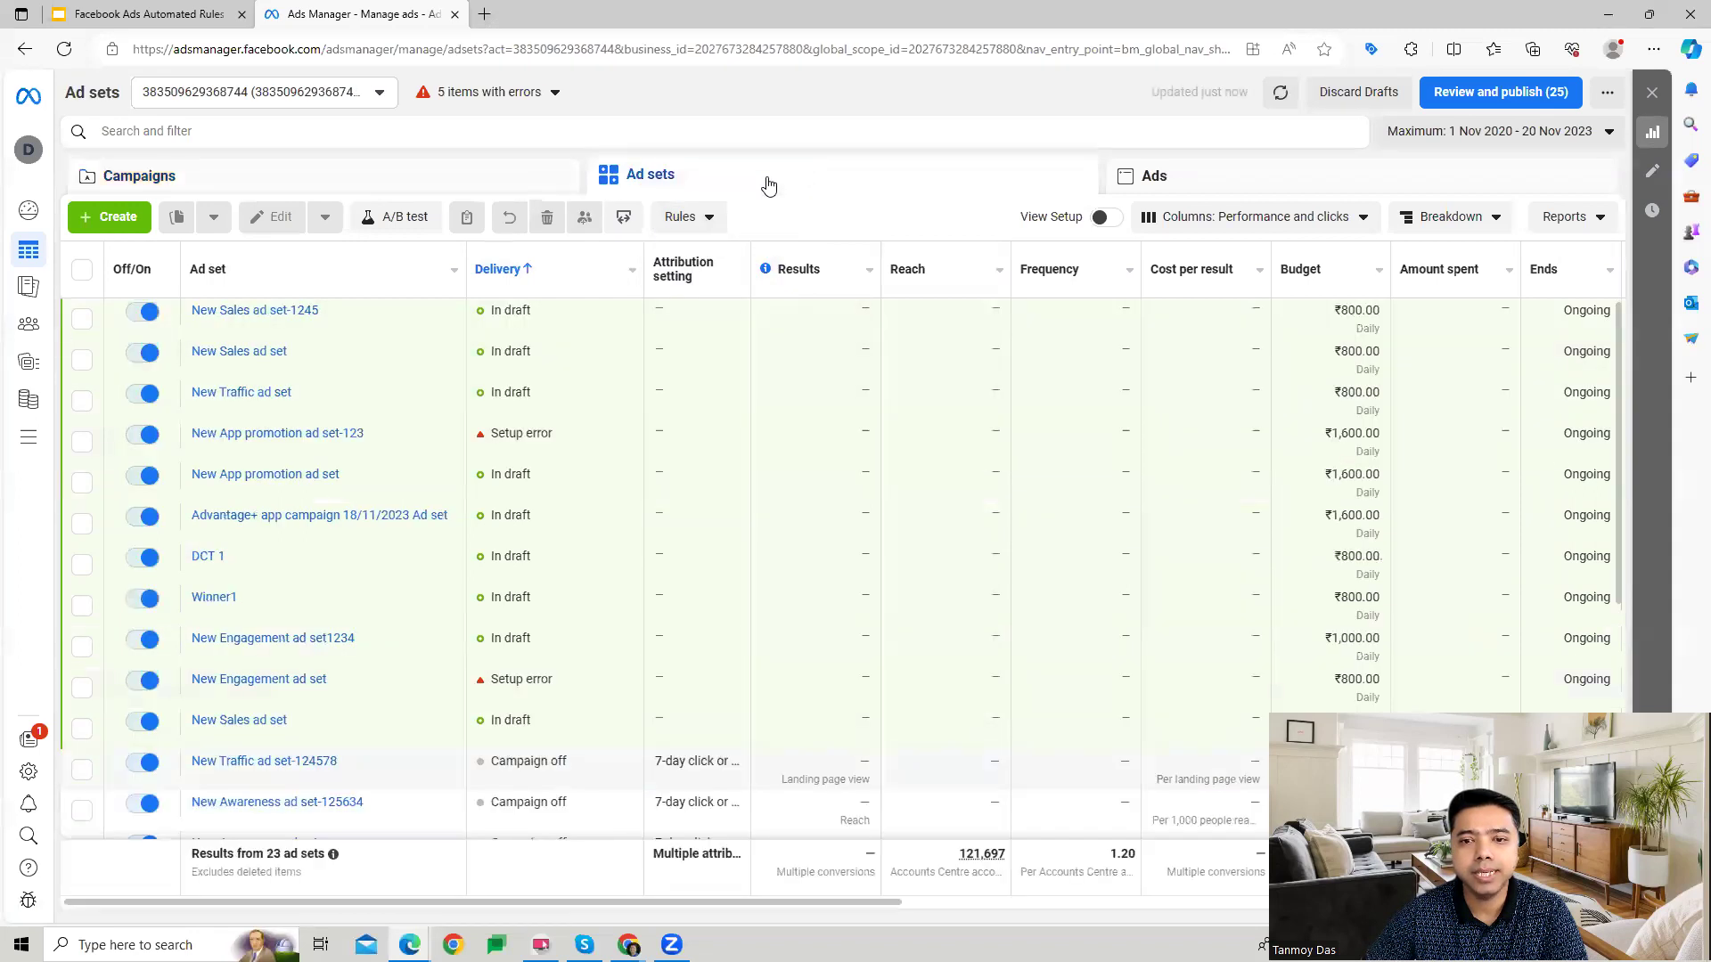
{"action": "left_click", "coordinate": [706, 222]}
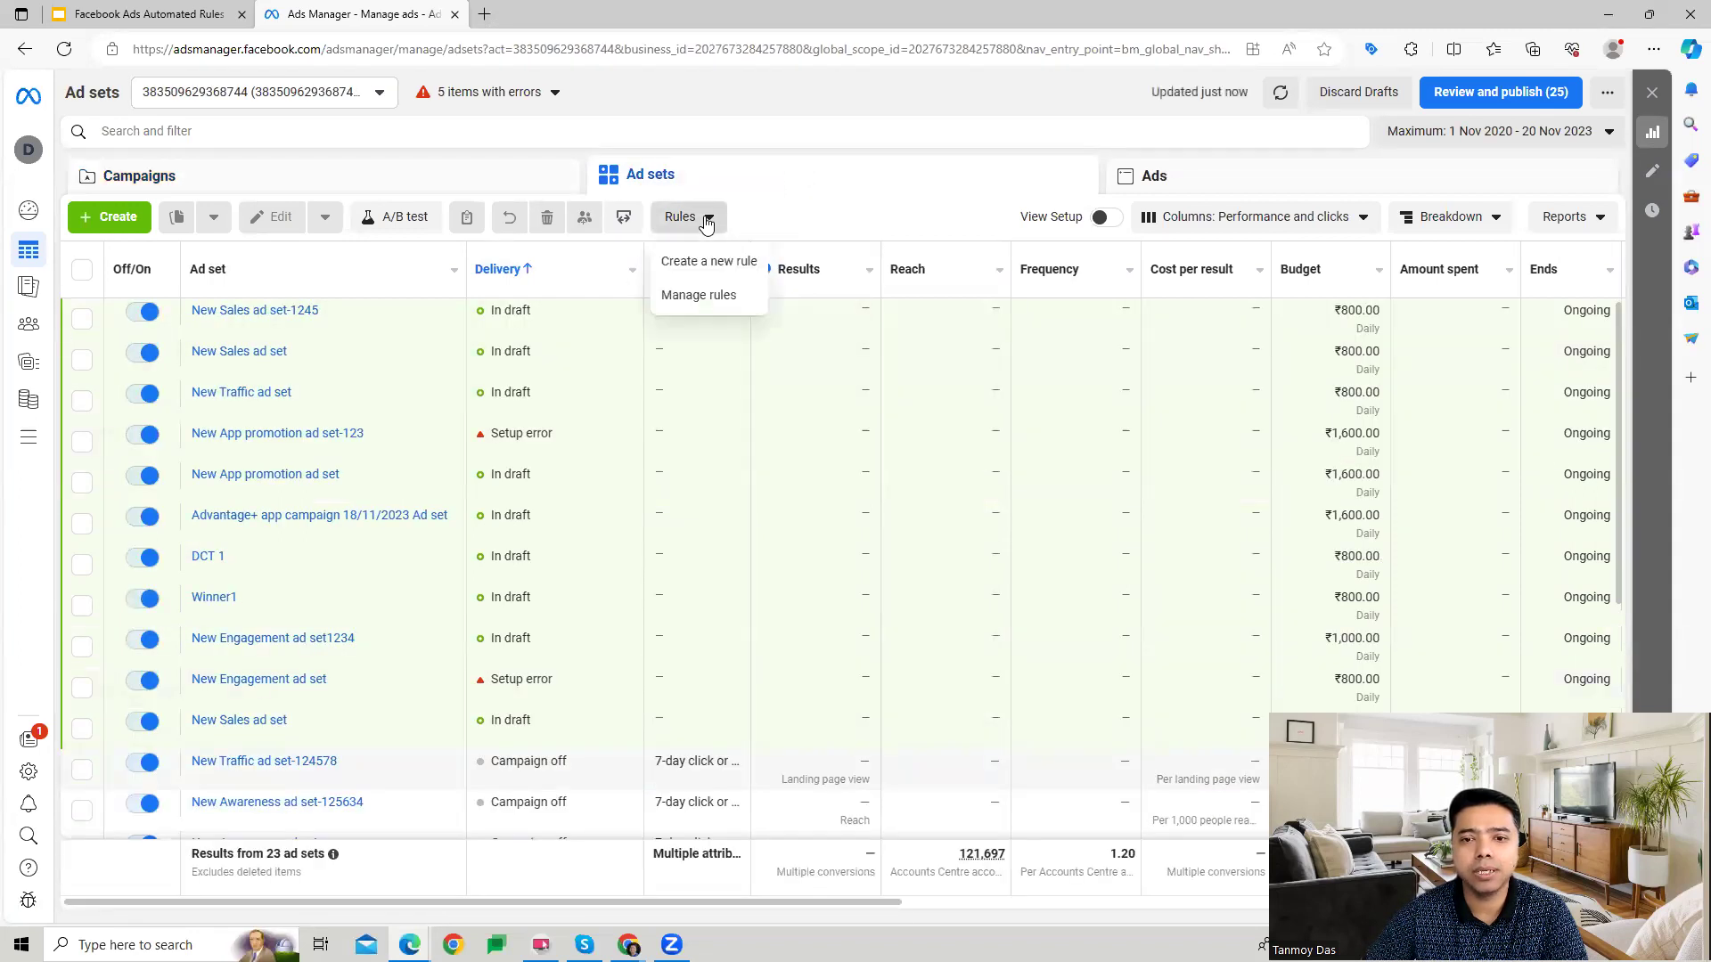
{"action": "left_click", "coordinate": [782, 223]}
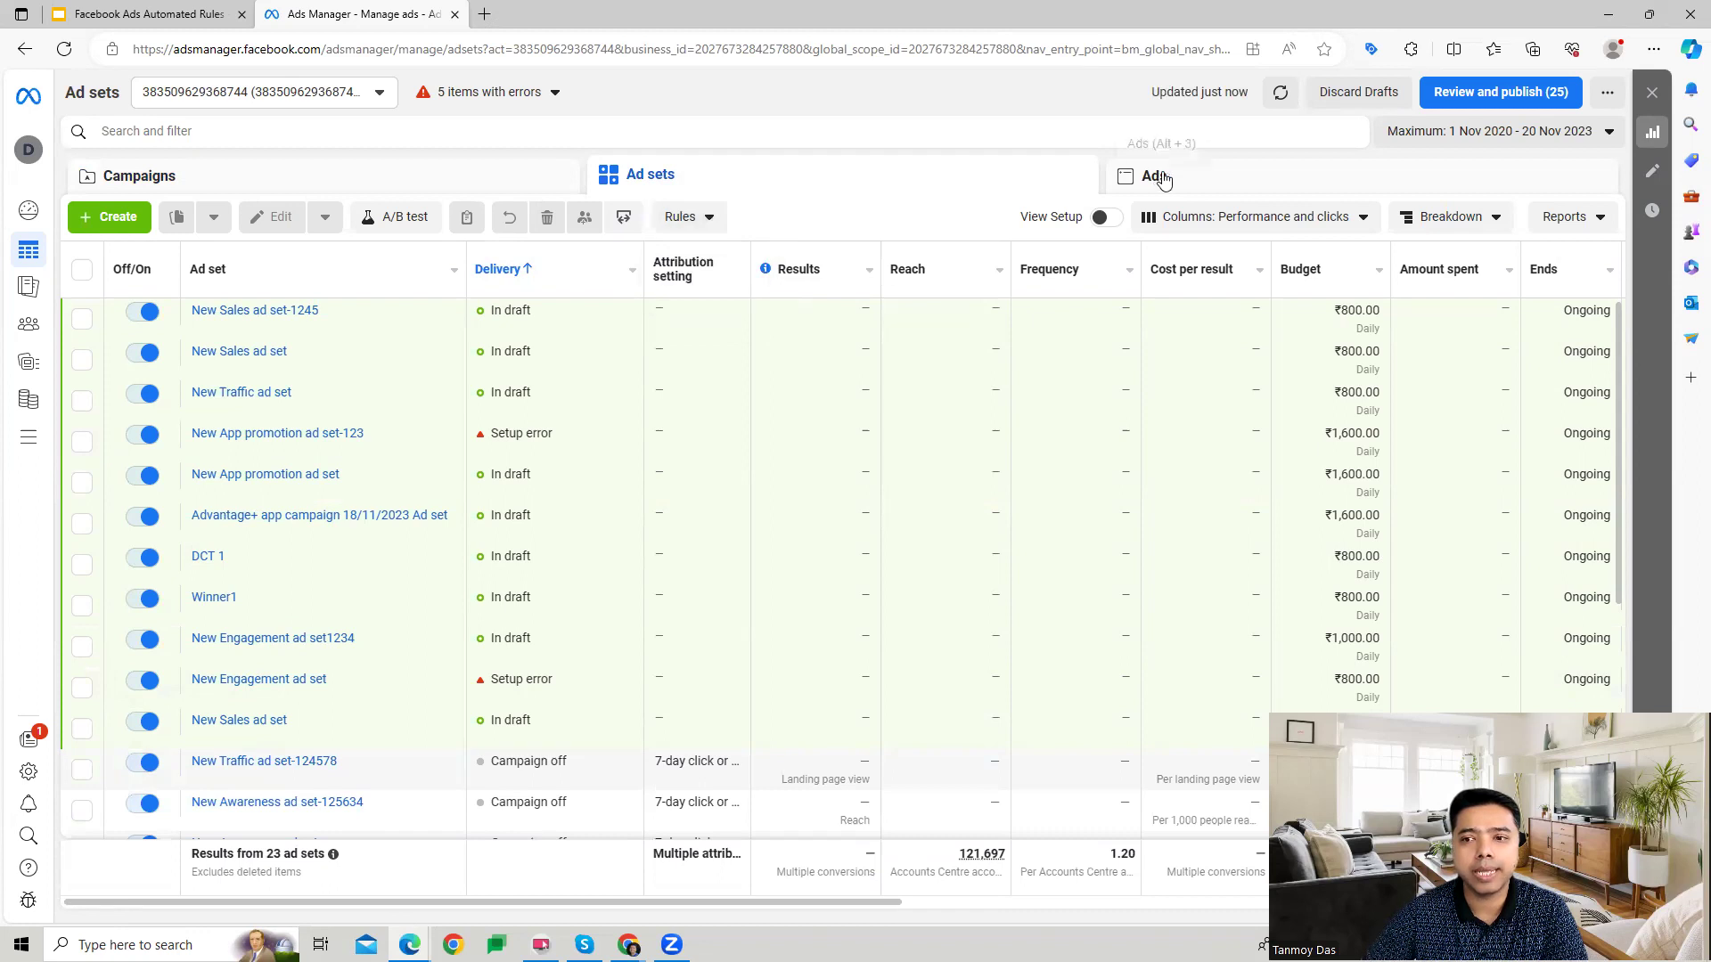
{"action": "left_click", "coordinate": [1148, 176]}
{"action": "left_click", "coordinate": [800, 222]}
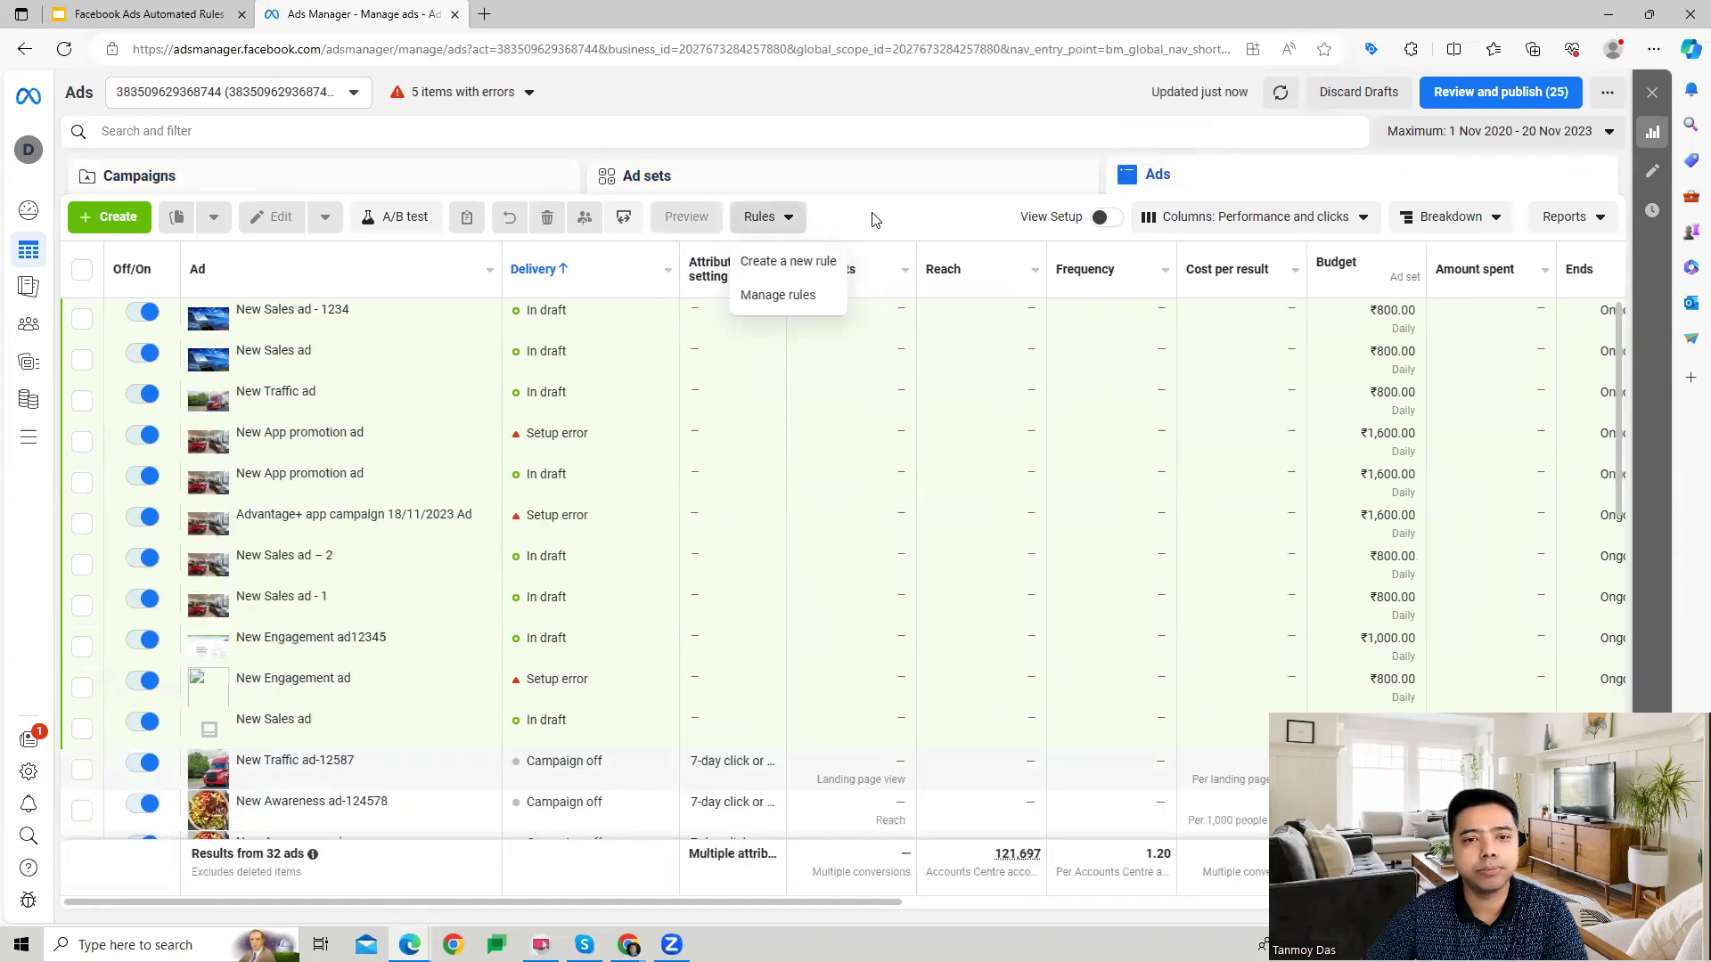
{"action": "left_click", "coordinate": [872, 219]}
{"action": "left_click", "coordinate": [538, 183]}
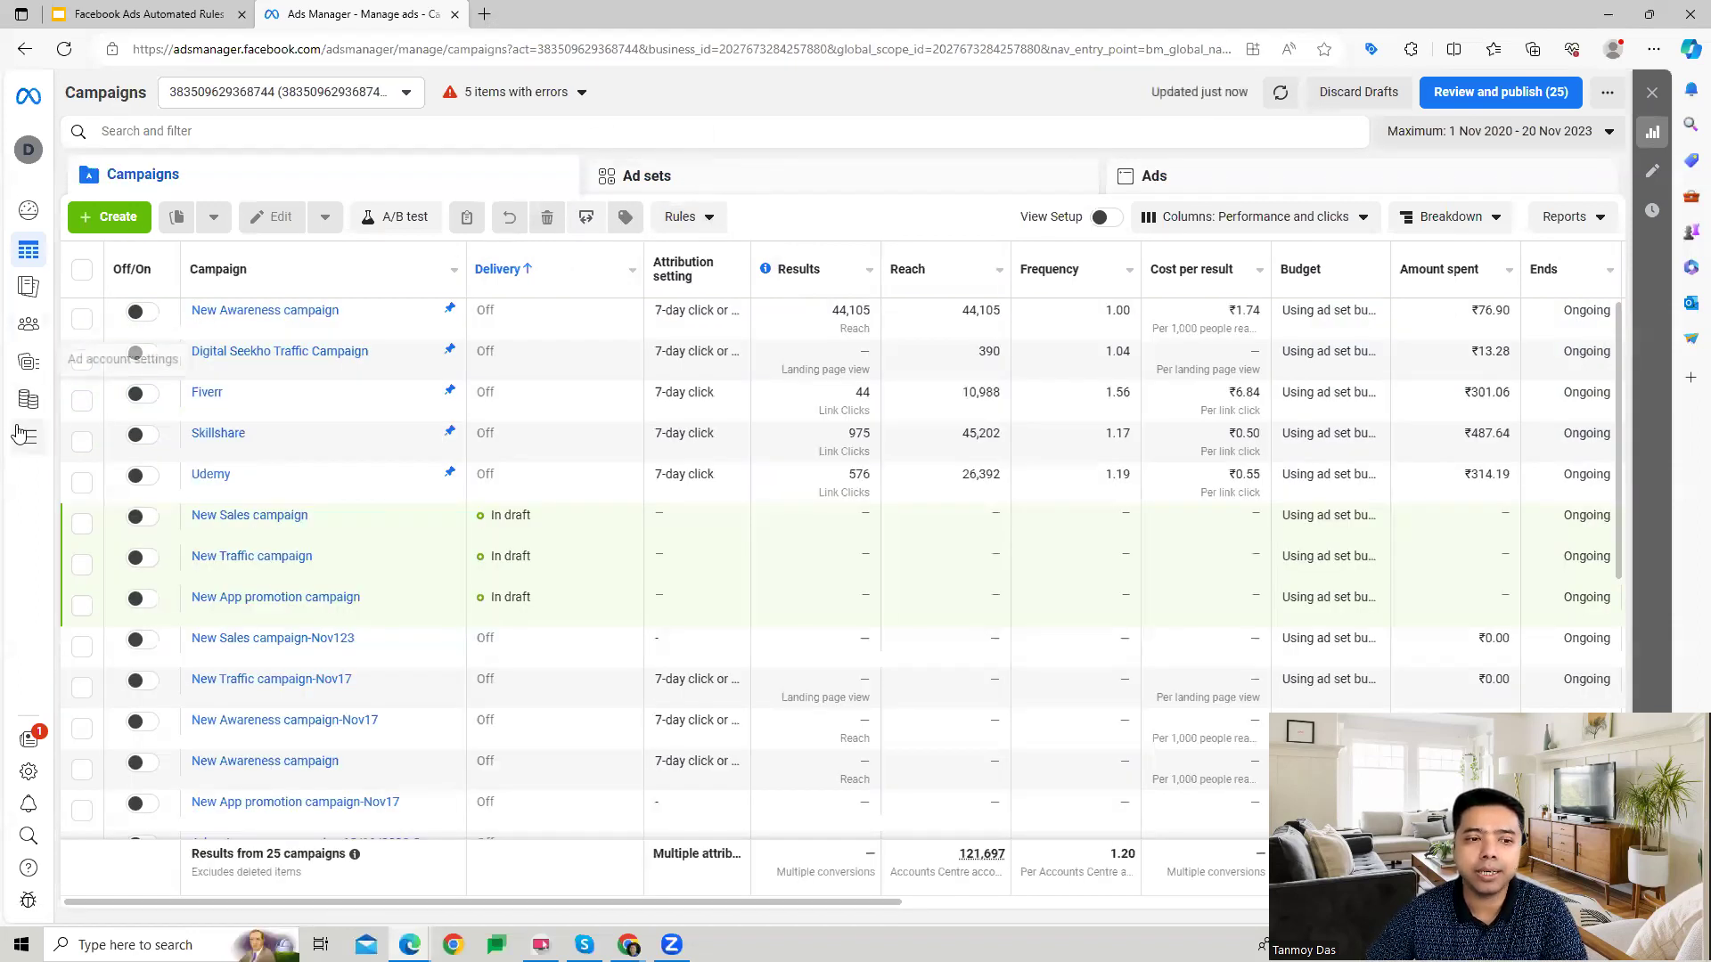
Open the Automated rules management page from the full set of advertising tools.
{"action": "mouse_move", "coordinate": [25, 435]}
{"action": "left_click", "coordinate": [103, 443]}
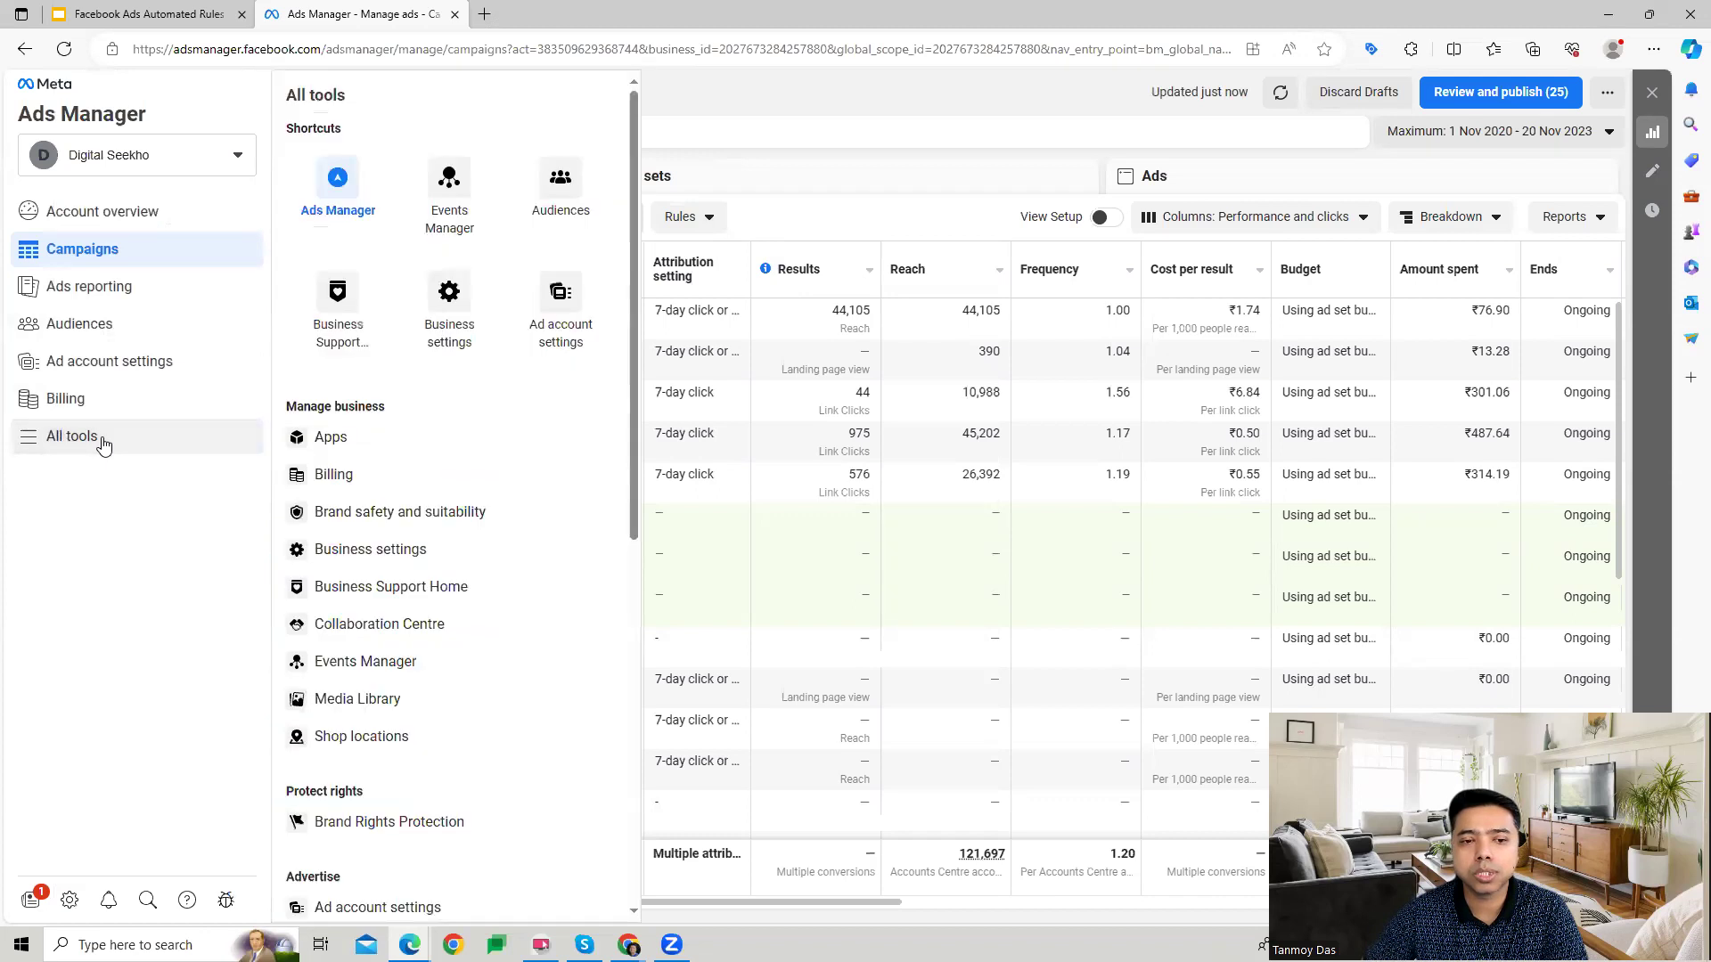
{"action": "scroll", "coordinate": [524, 457], "scroll_direction": "down", "scroll_amount": 5}
{"action": "scroll", "coordinate": [525, 457], "scroll_direction": "down", "scroll_amount": 2}
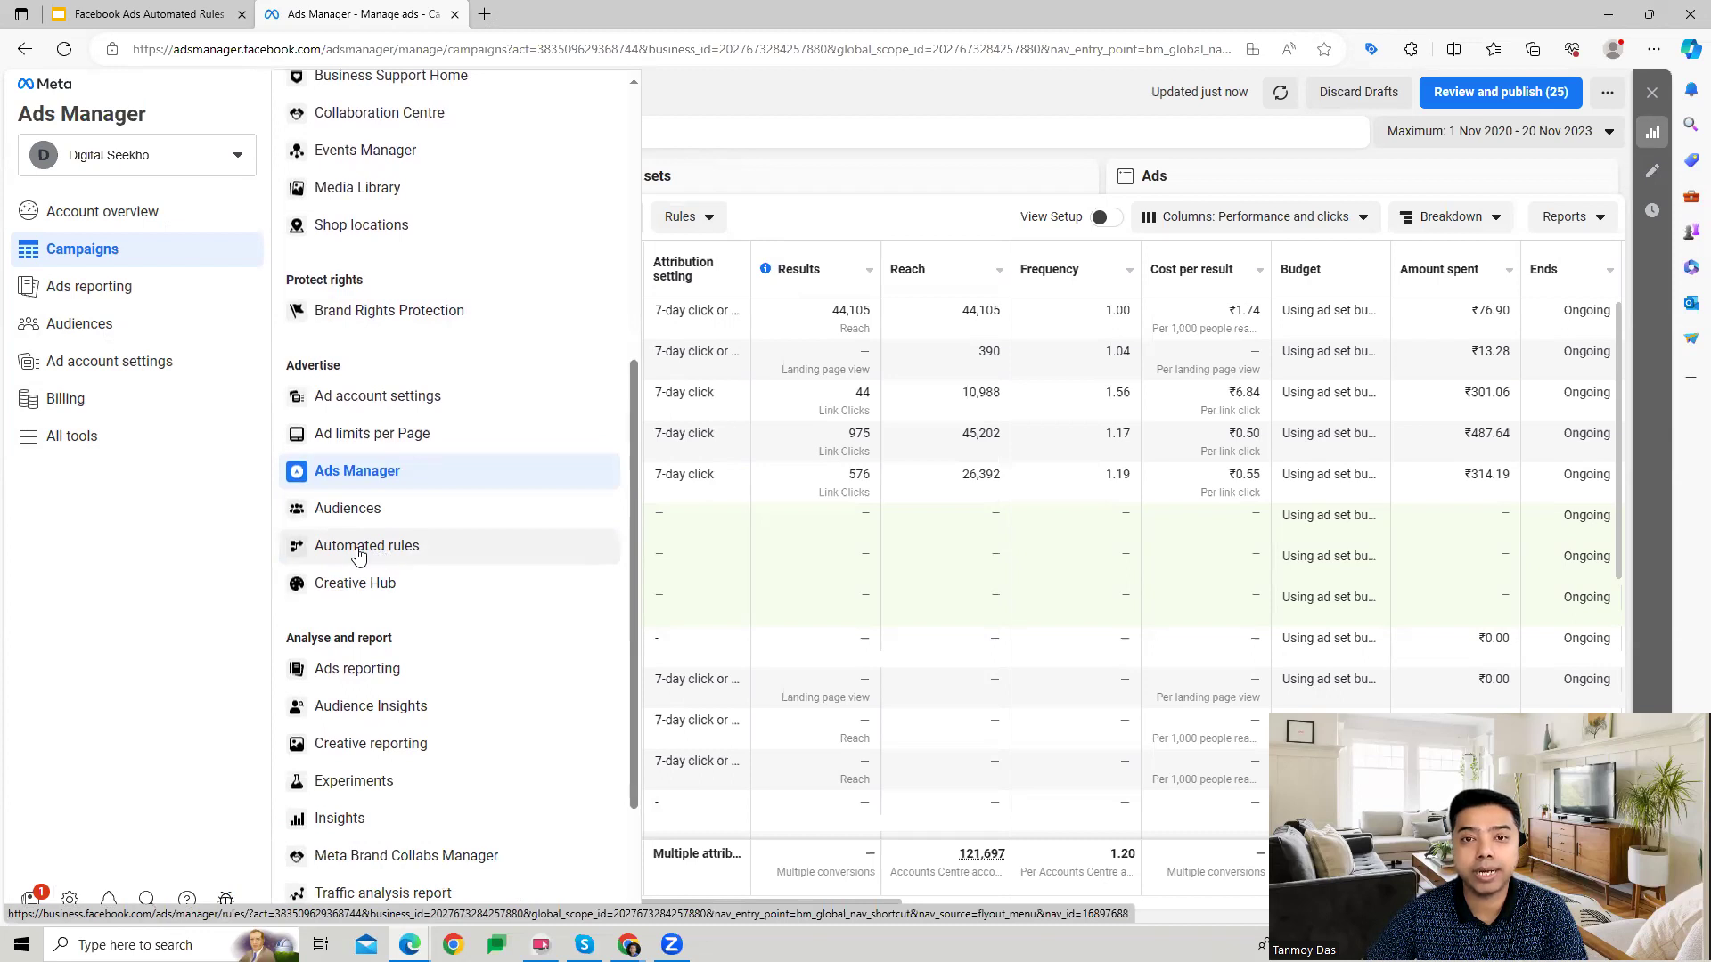
{"action": "left_click", "coordinate": [359, 556]}
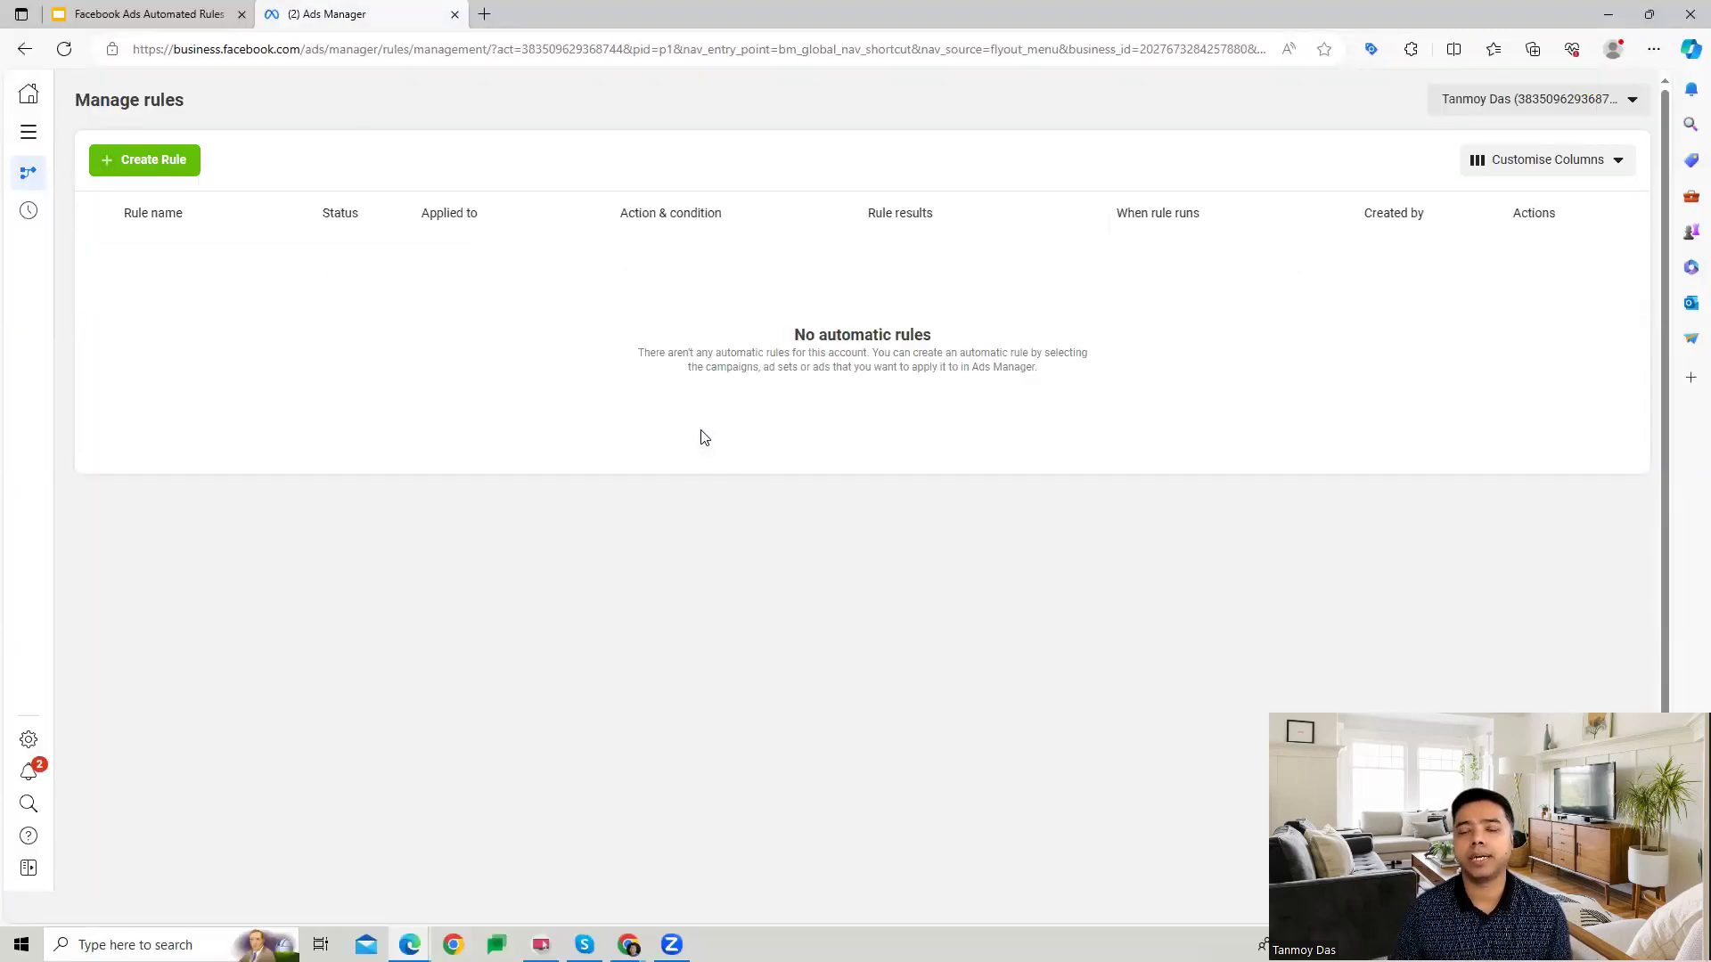
Start a custom rule named "Campaign Rule" that applies to all active campaigns.
{"action": "left_click", "coordinate": [189, 158]}
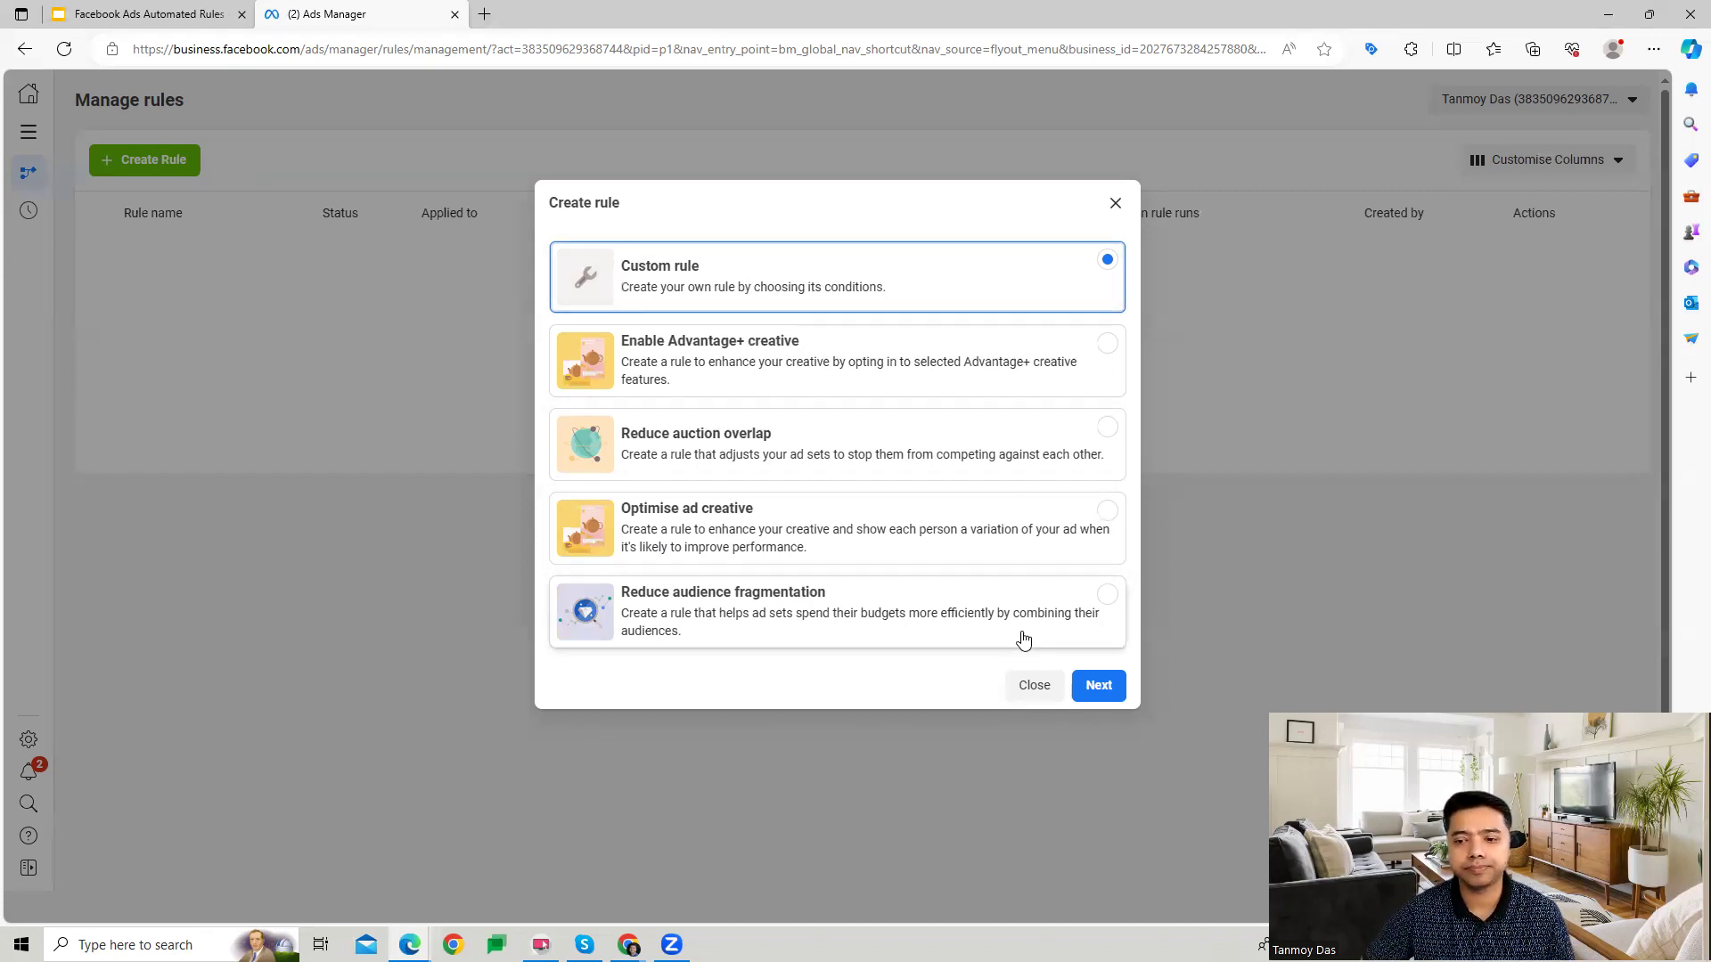
{"action": "left_click", "coordinate": [1100, 684]}
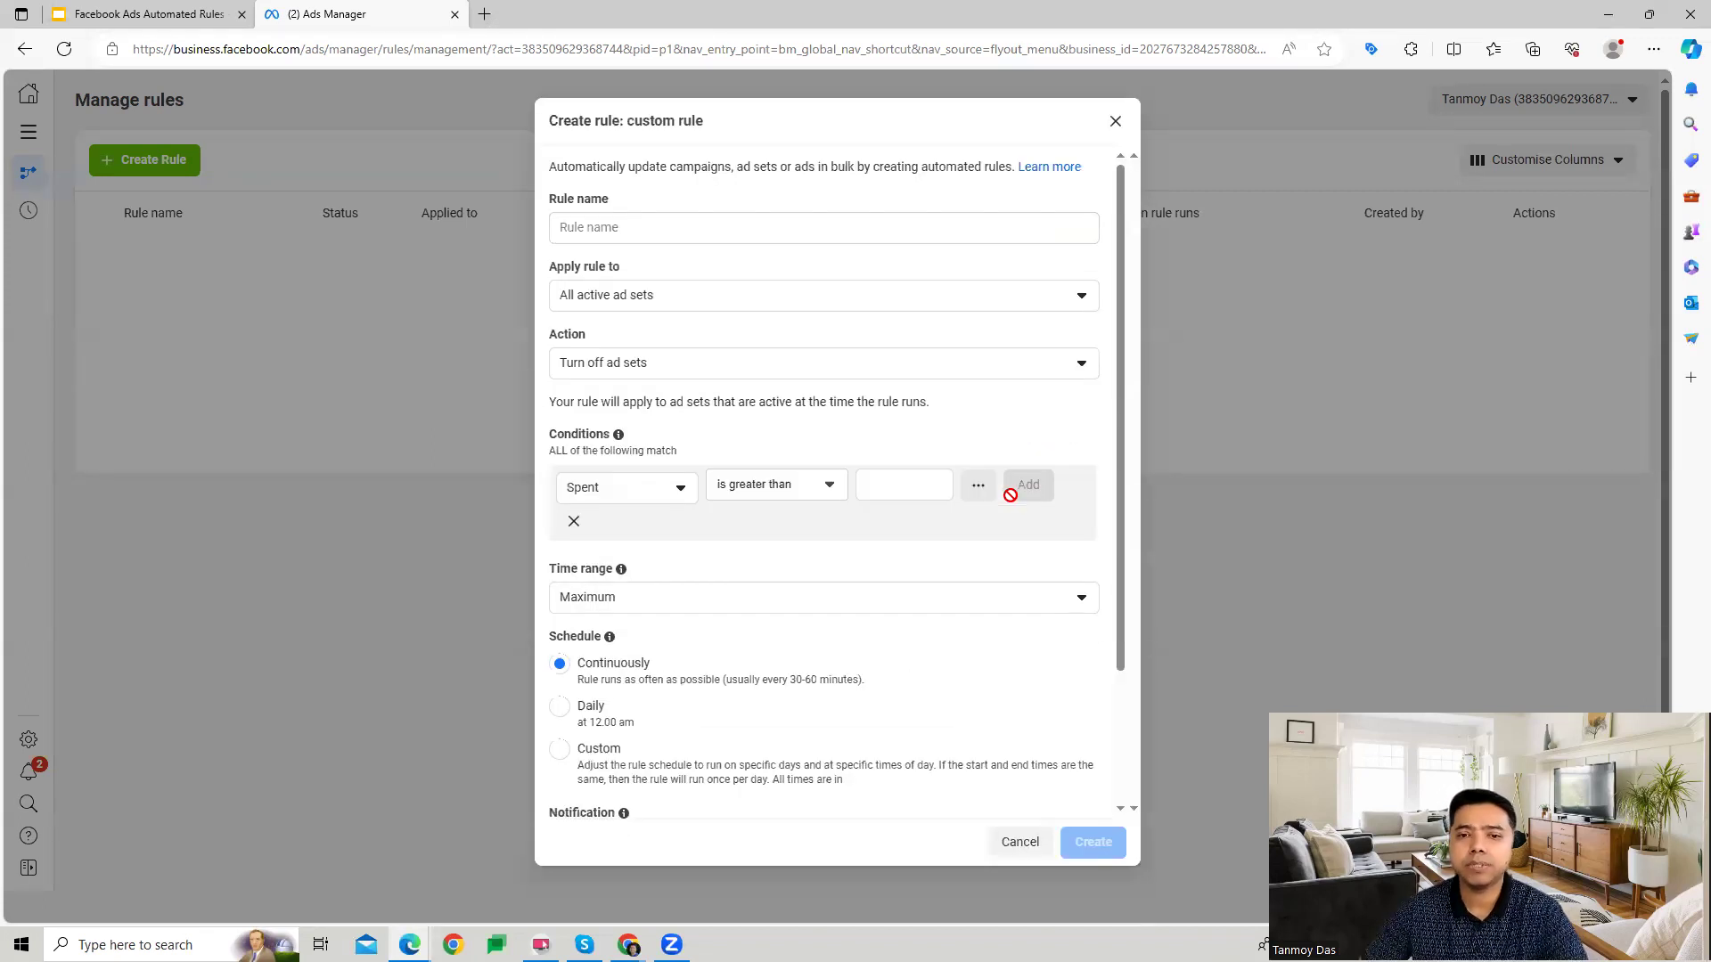
{"action": "left_click", "coordinate": [681, 227]}
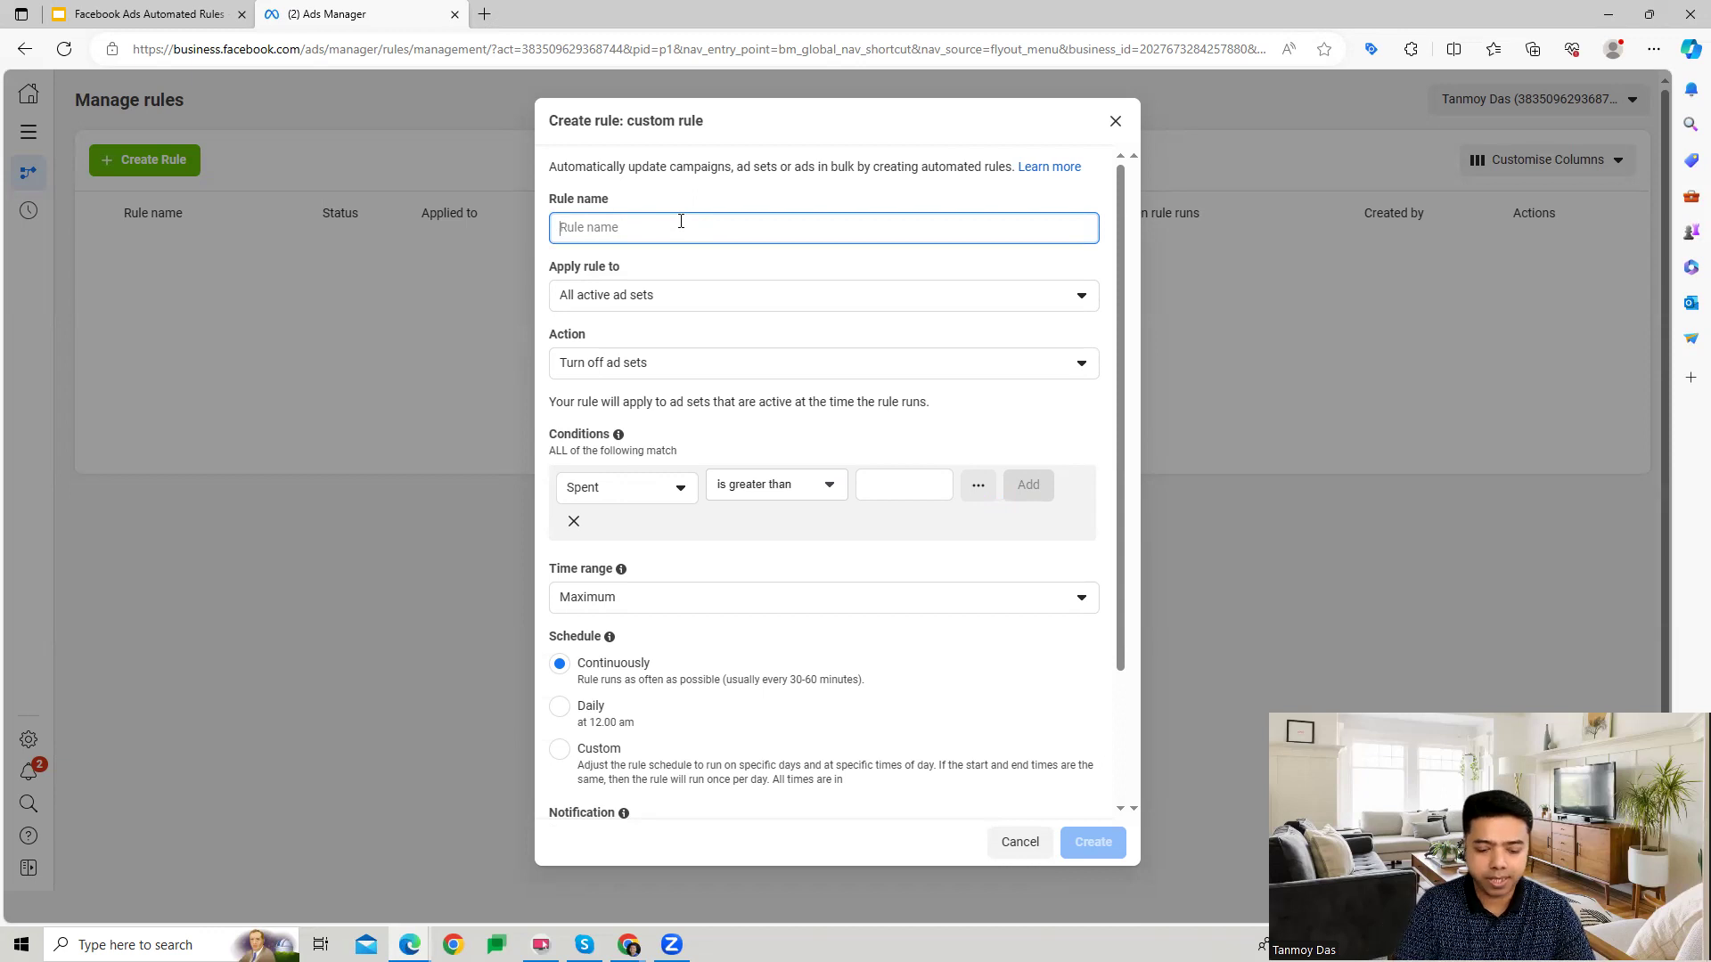
{"action": "type", "text": "Campaign "}
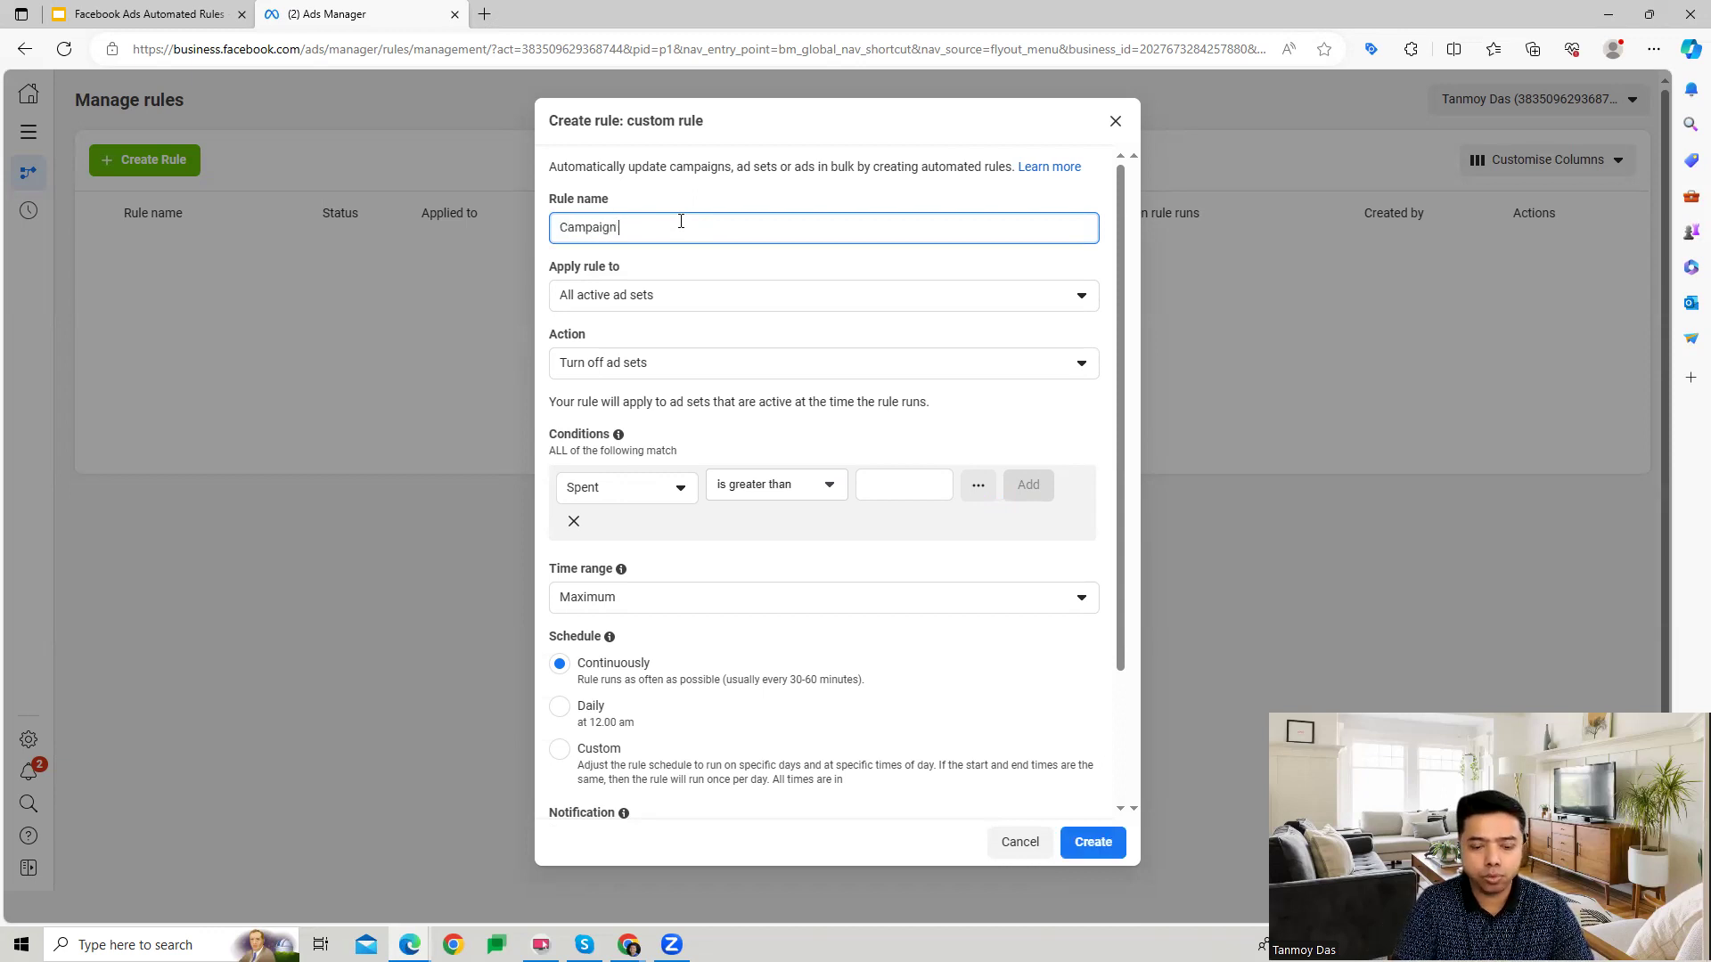
{"action": "type", "text": "Rule"}
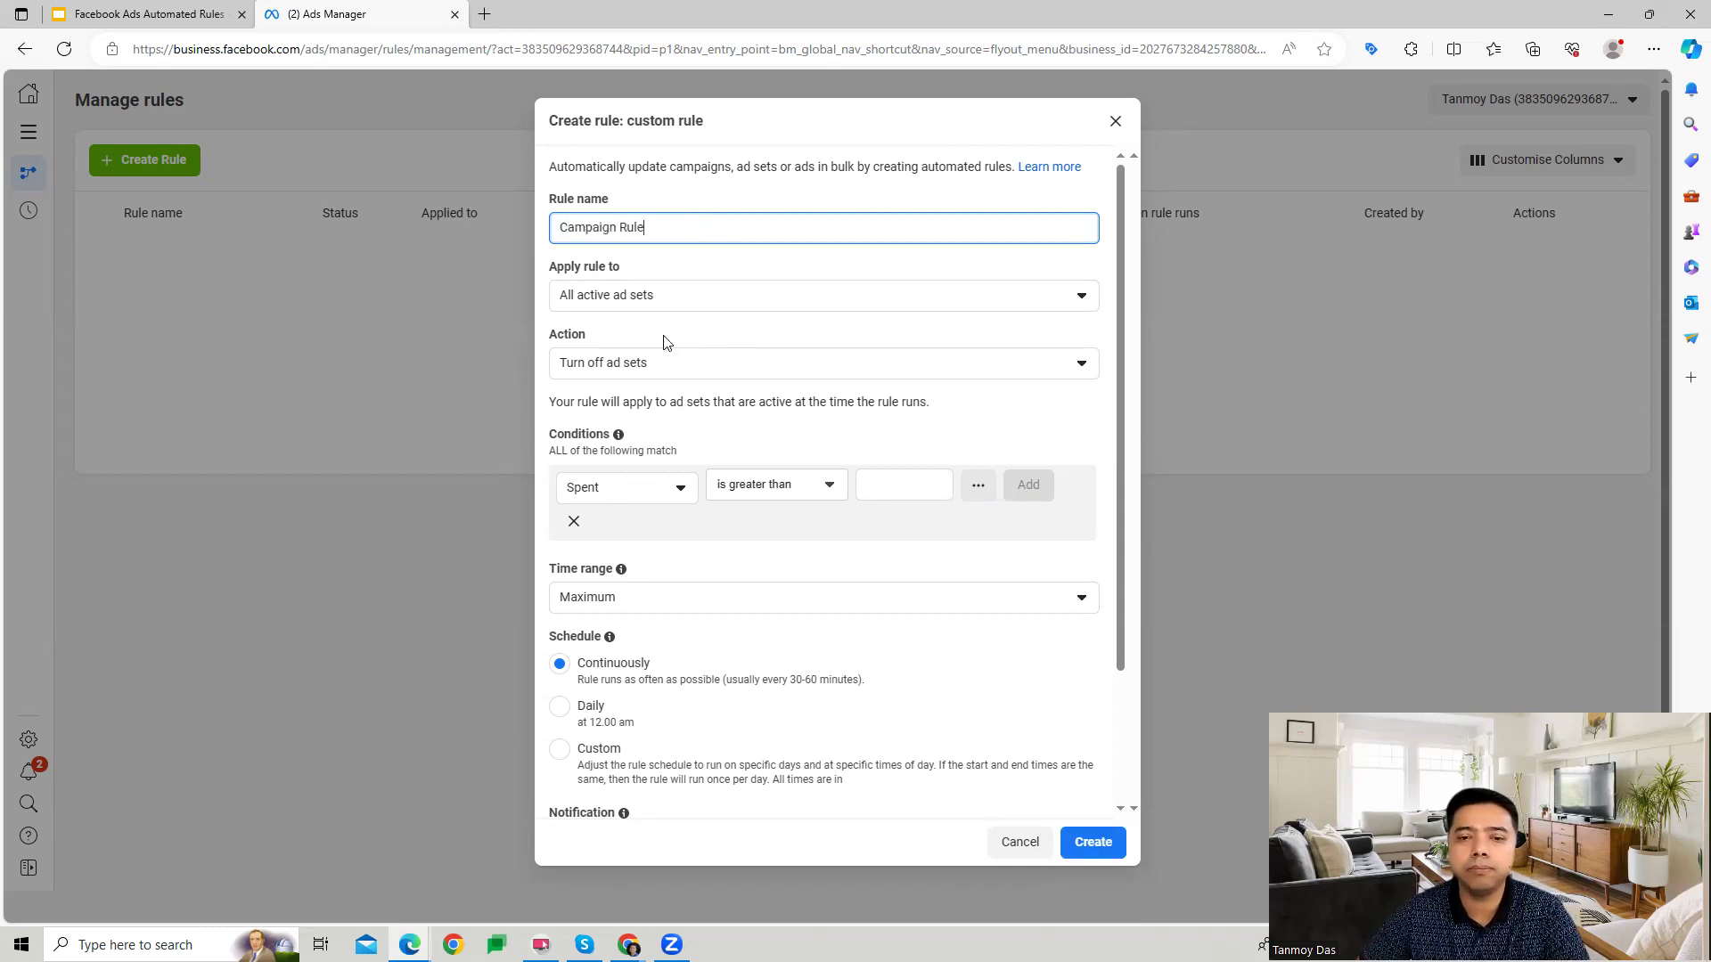
{"action": "left_click", "coordinate": [645, 303]}
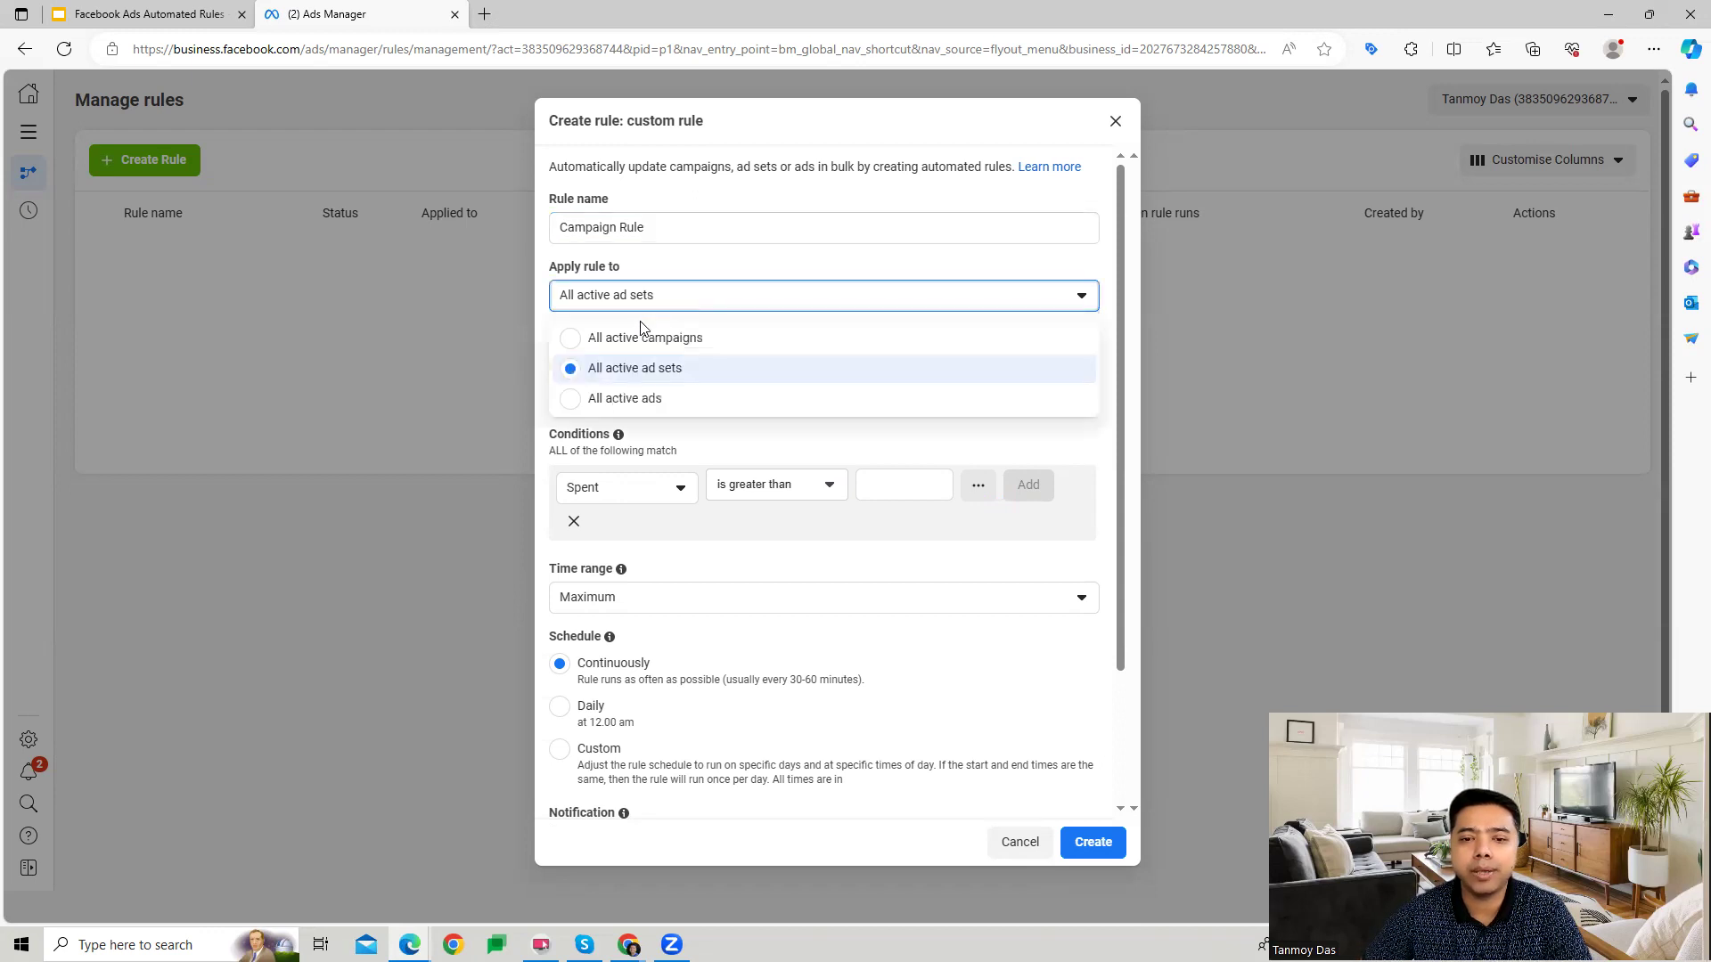
{"action": "left_click", "coordinate": [637, 338]}
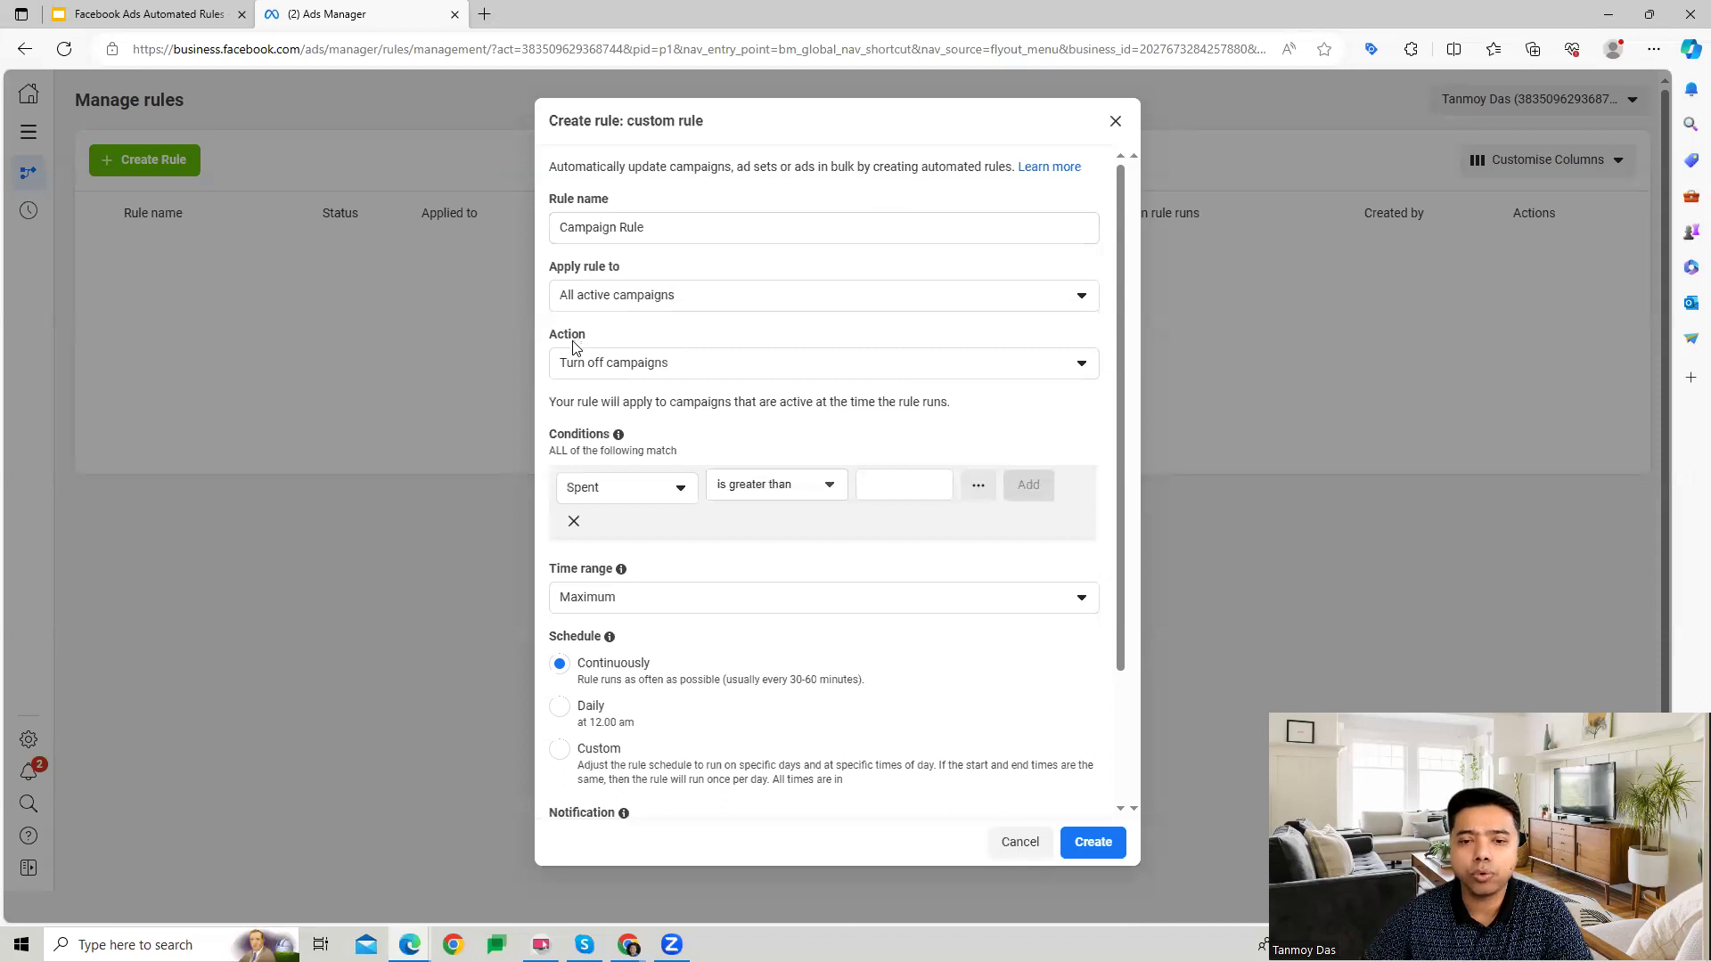
Replace the rule's default condition with one requiring Spent to be greater than ₹1,000.
{"action": "left_click", "coordinate": [574, 521]}
{"action": "double_click", "coordinate": [574, 435]}
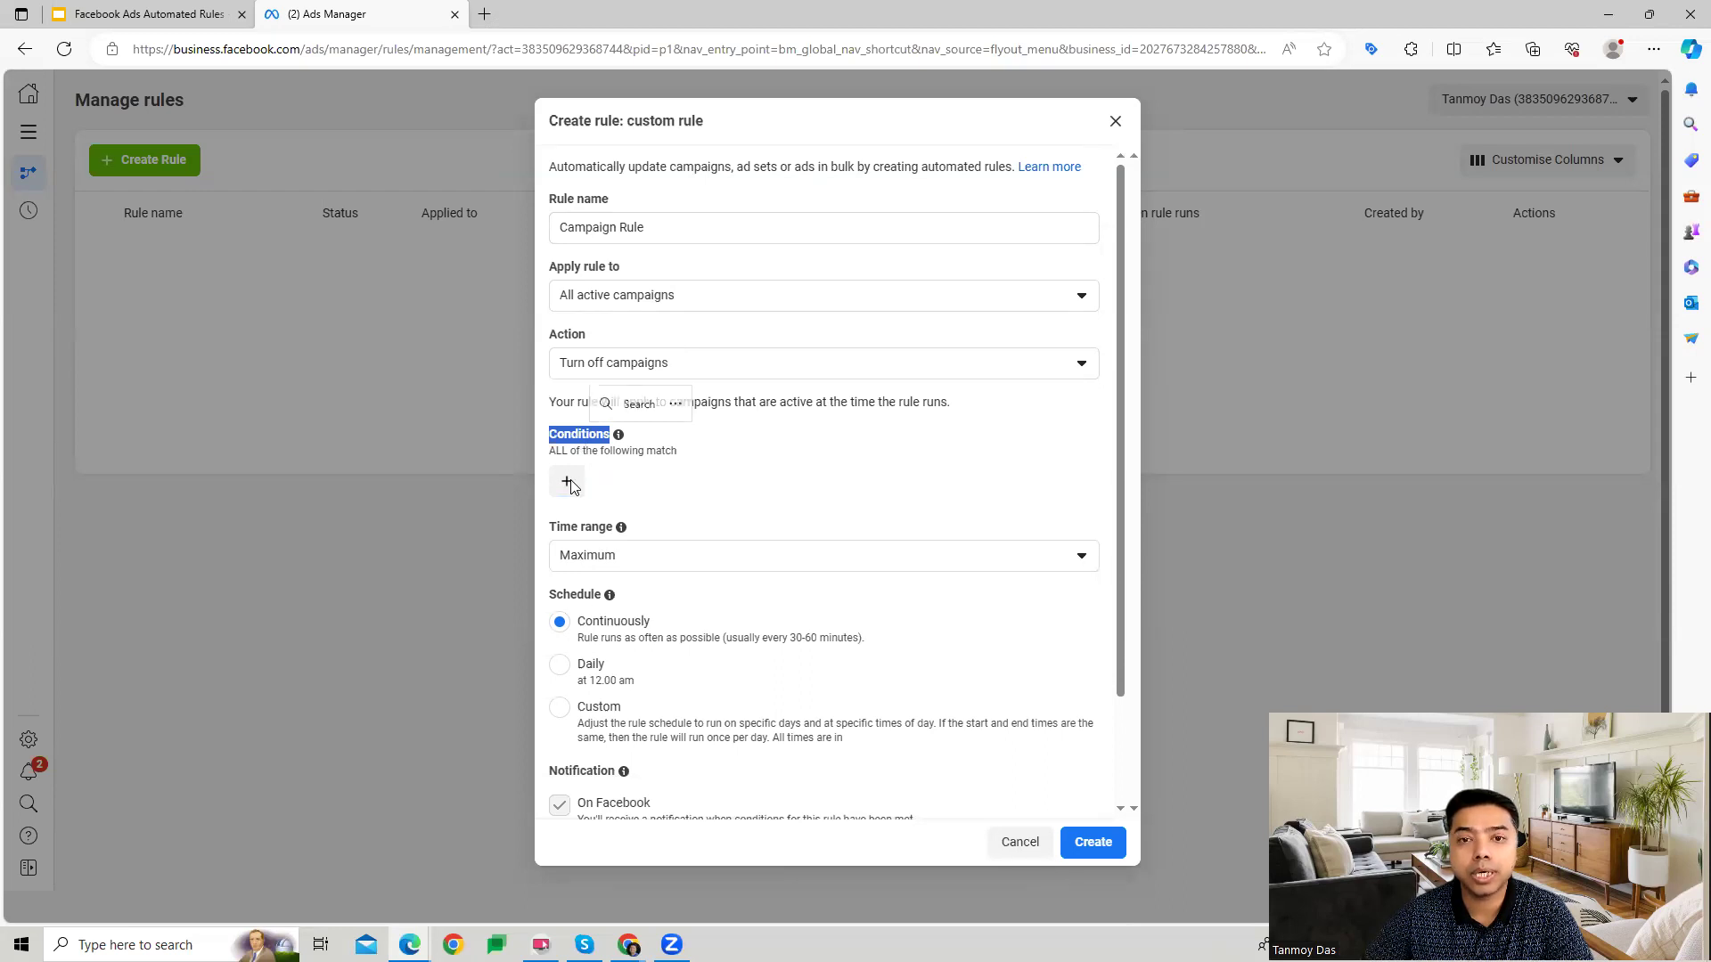
{"action": "left_click", "coordinate": [568, 484]}
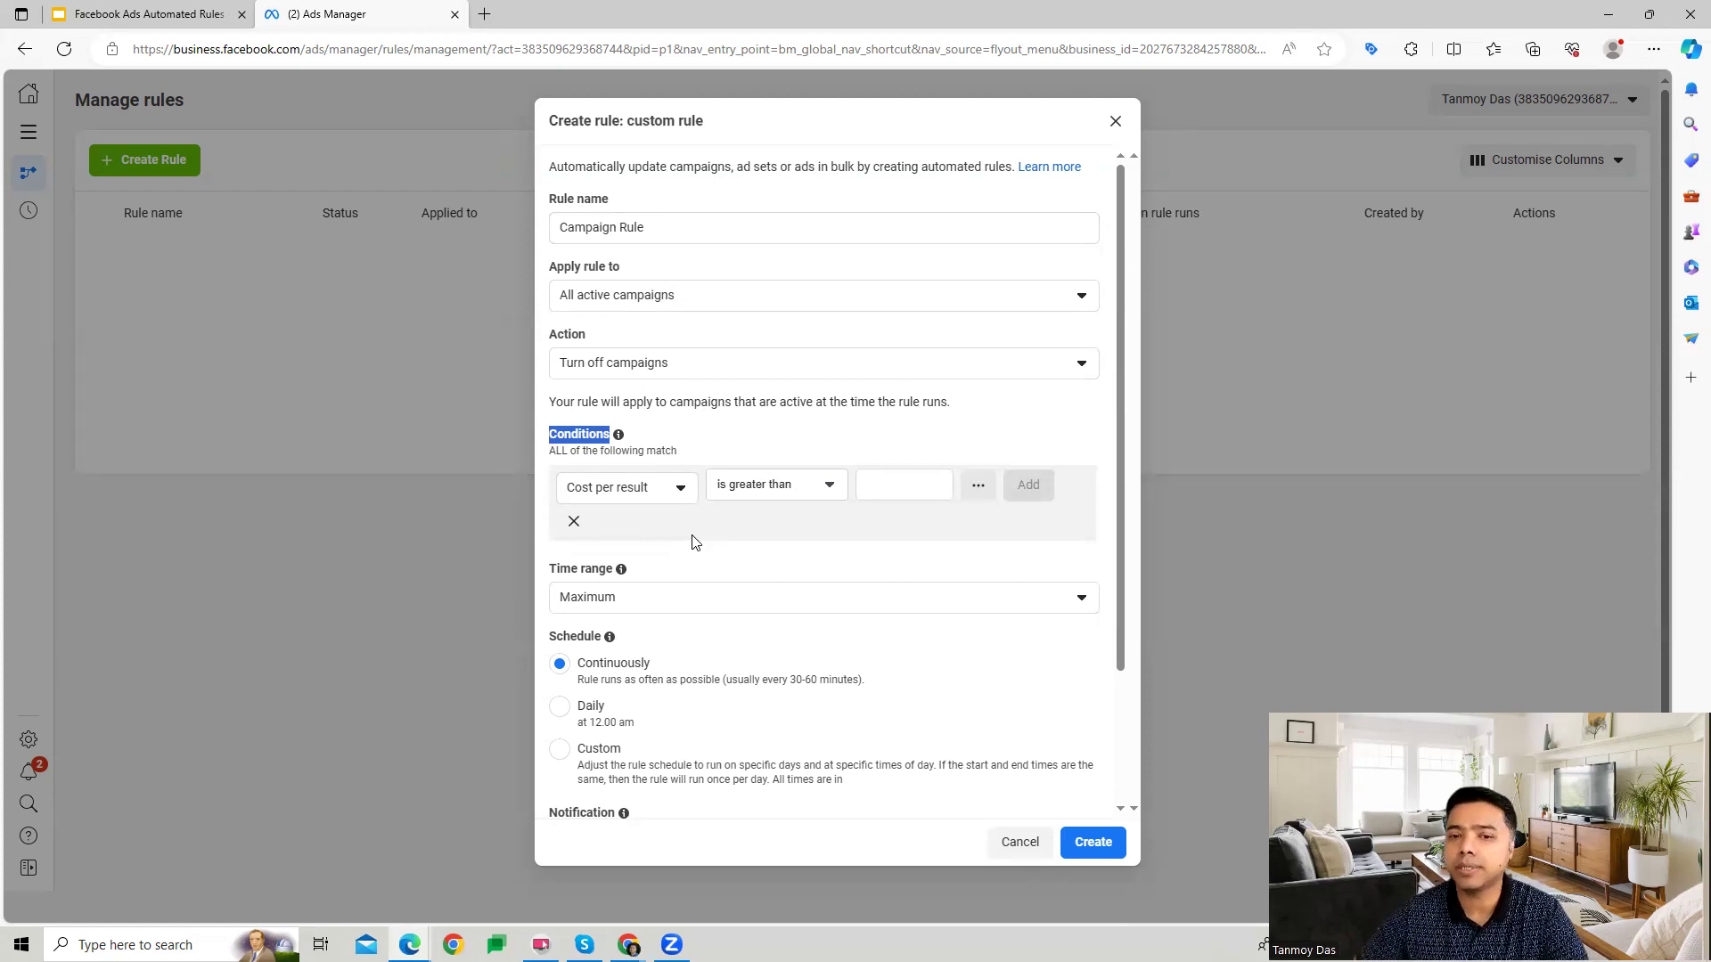
{"action": "left_click", "coordinate": [658, 496]}
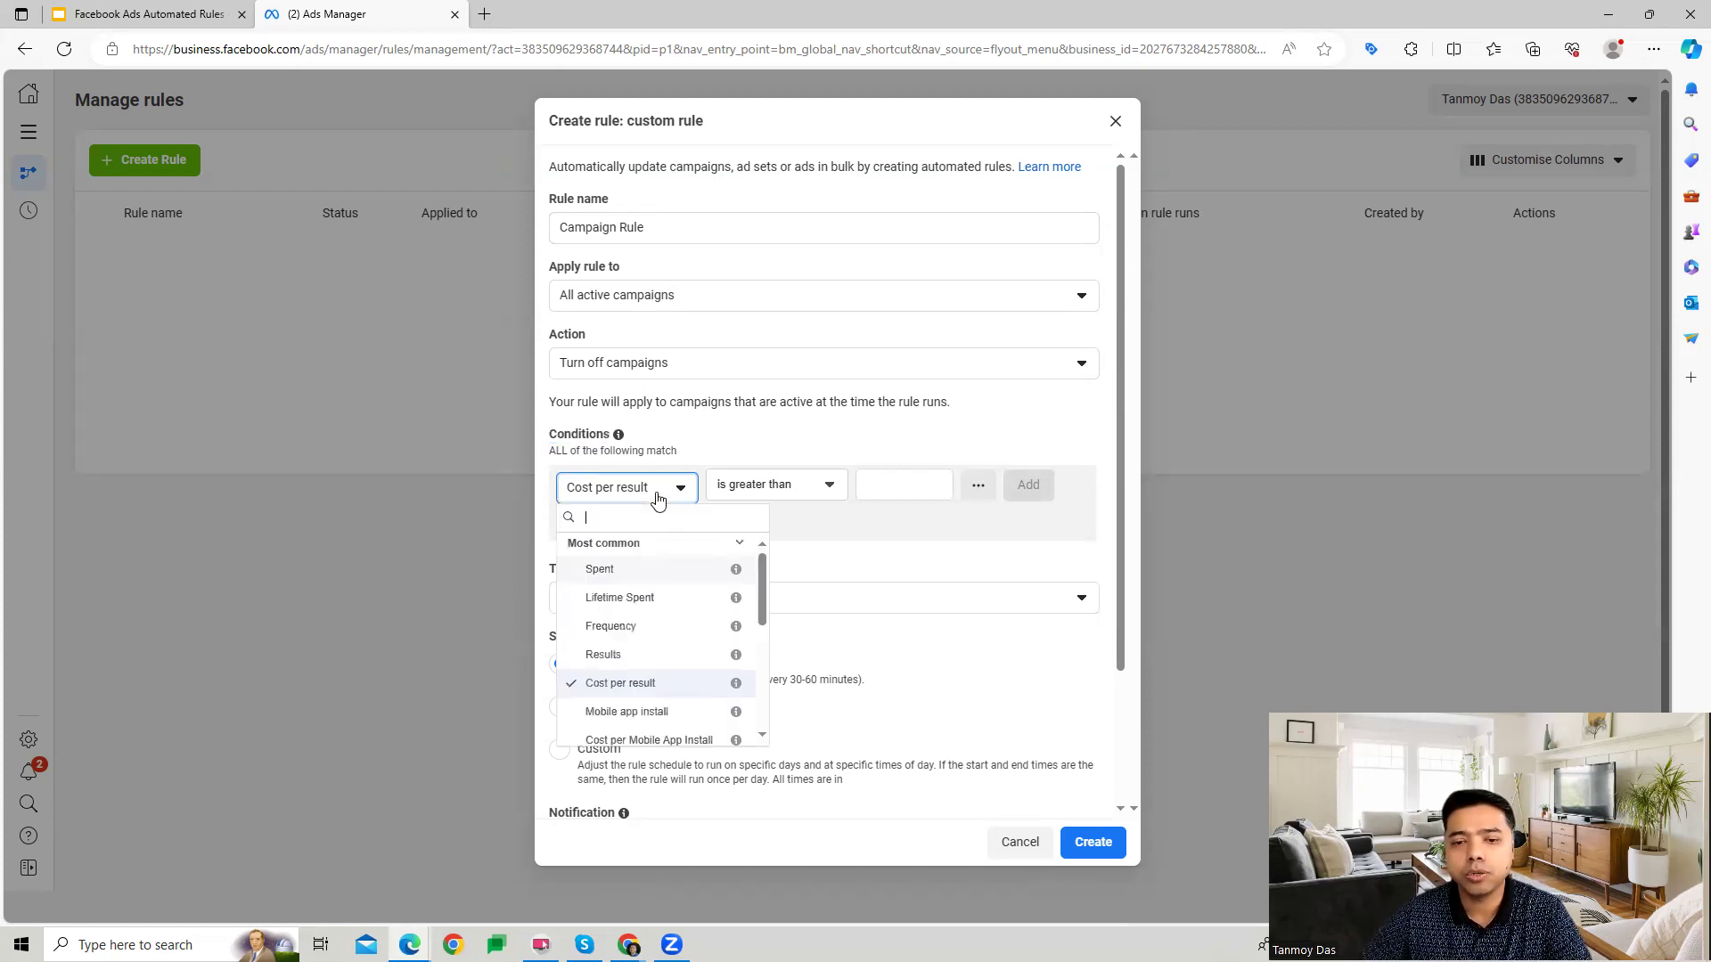
{"action": "left_click", "coordinate": [624, 573]}
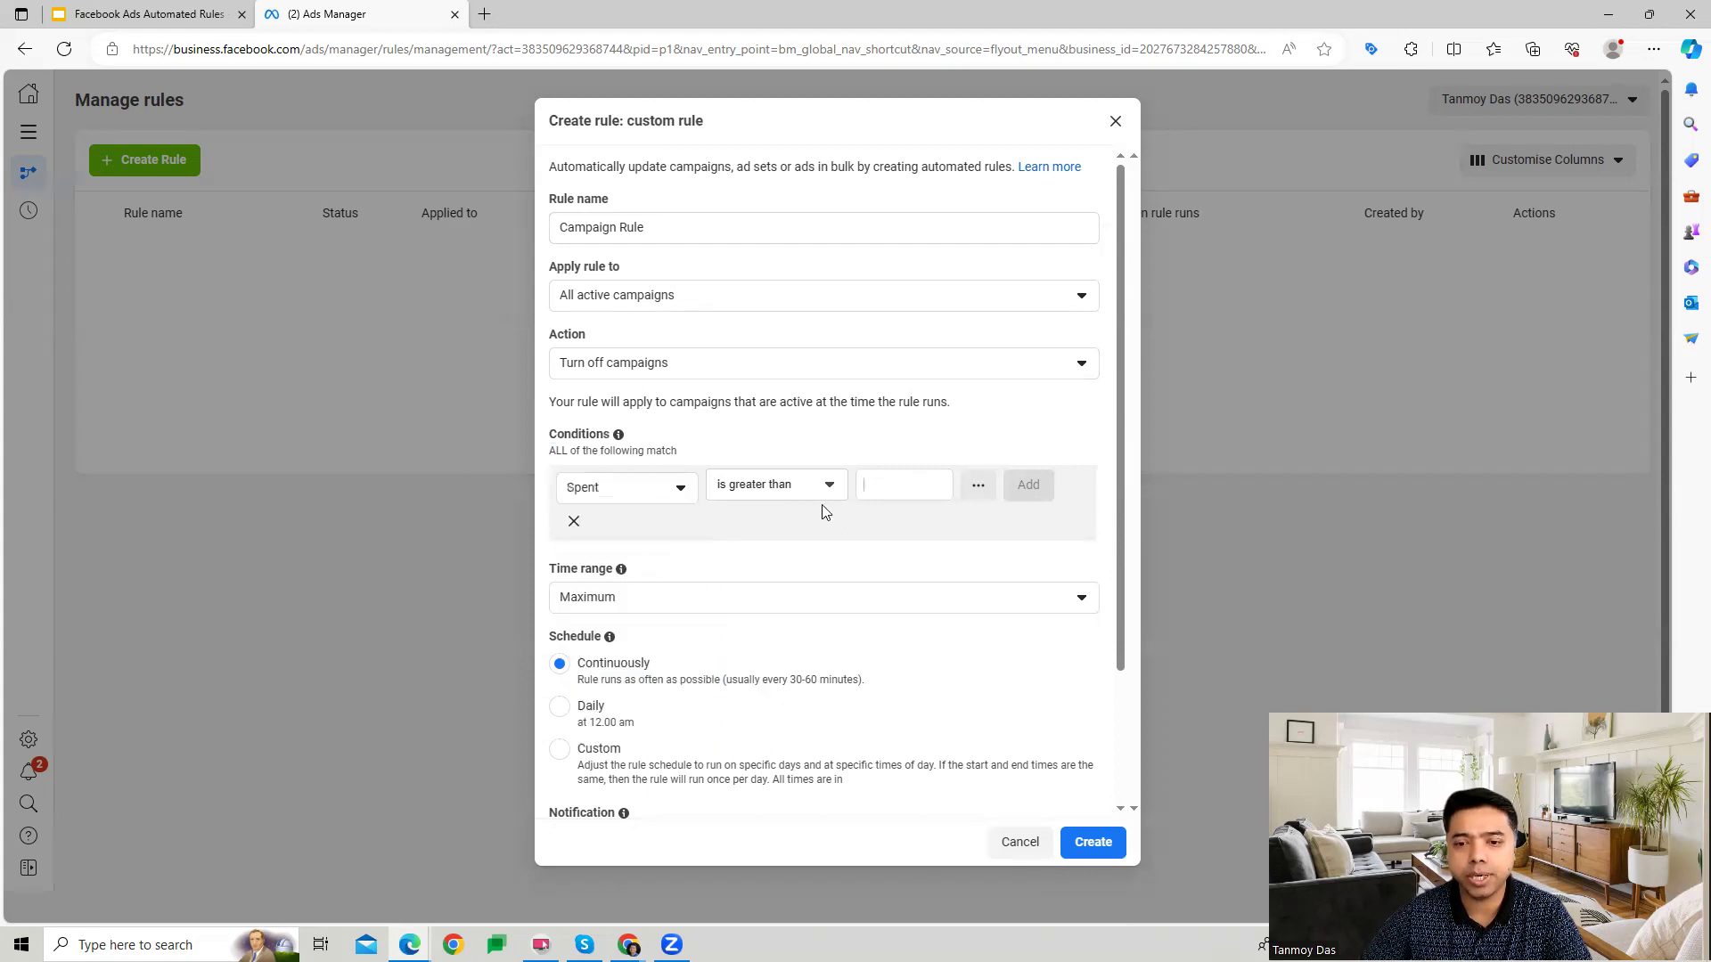
{"action": "left_click", "coordinate": [779, 492]}
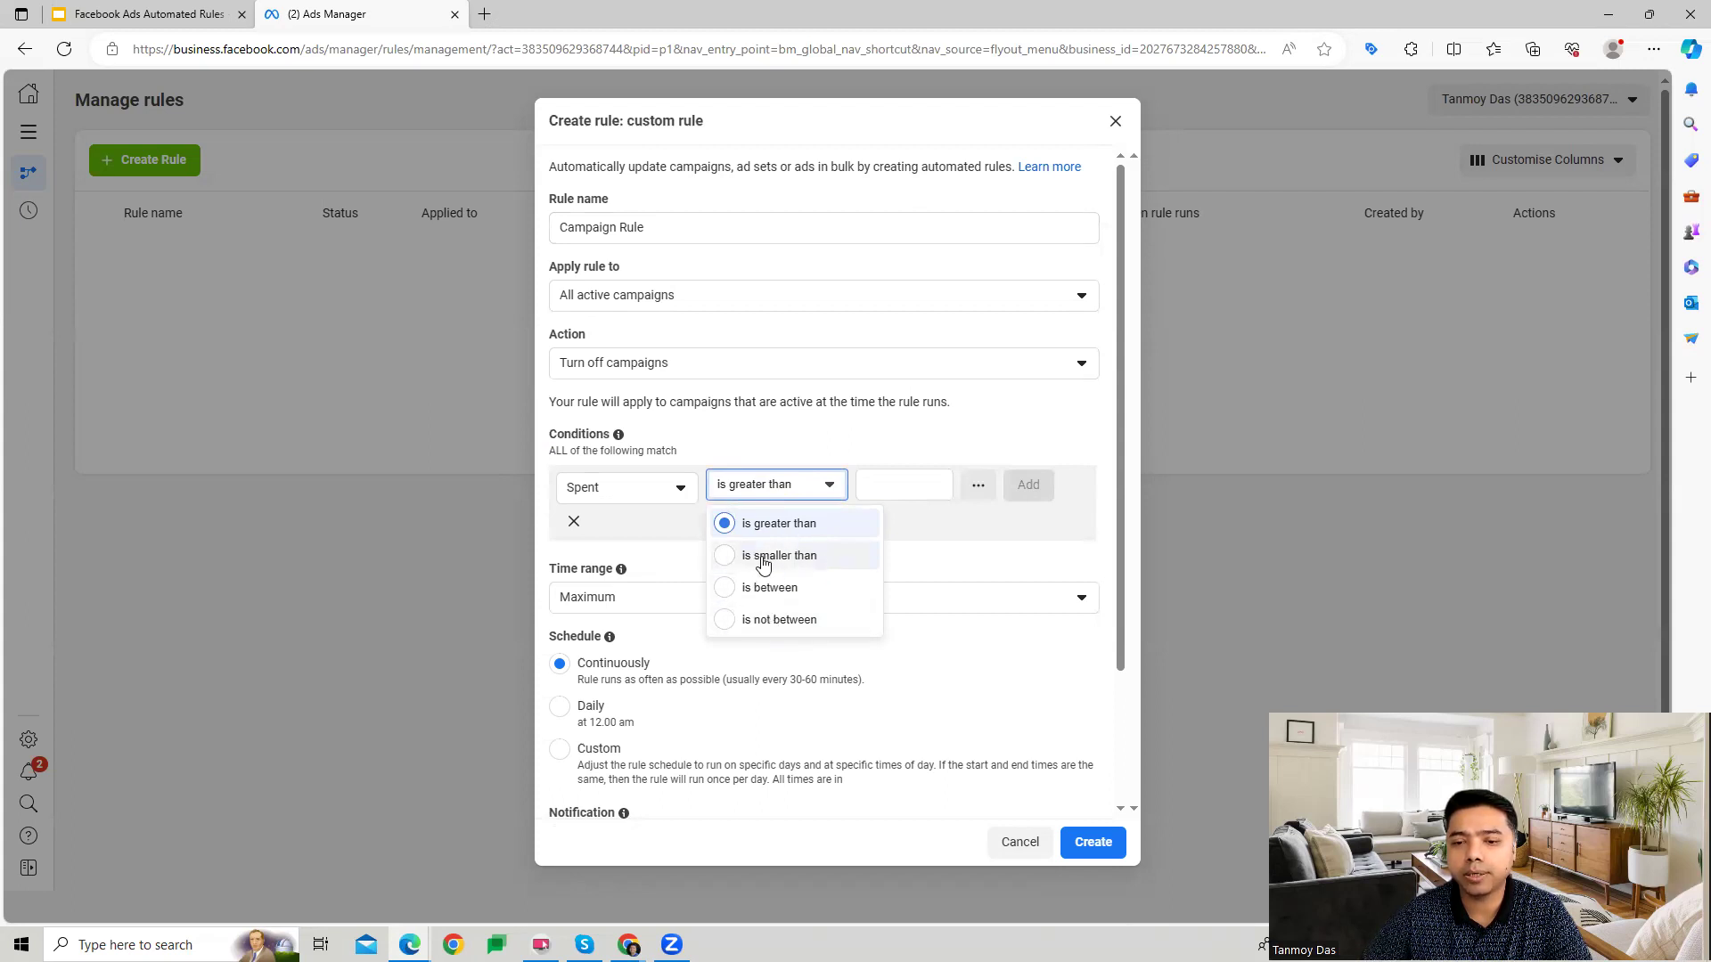
{"action": "left_click", "coordinate": [766, 523]}
{"action": "left_click", "coordinate": [896, 483]}
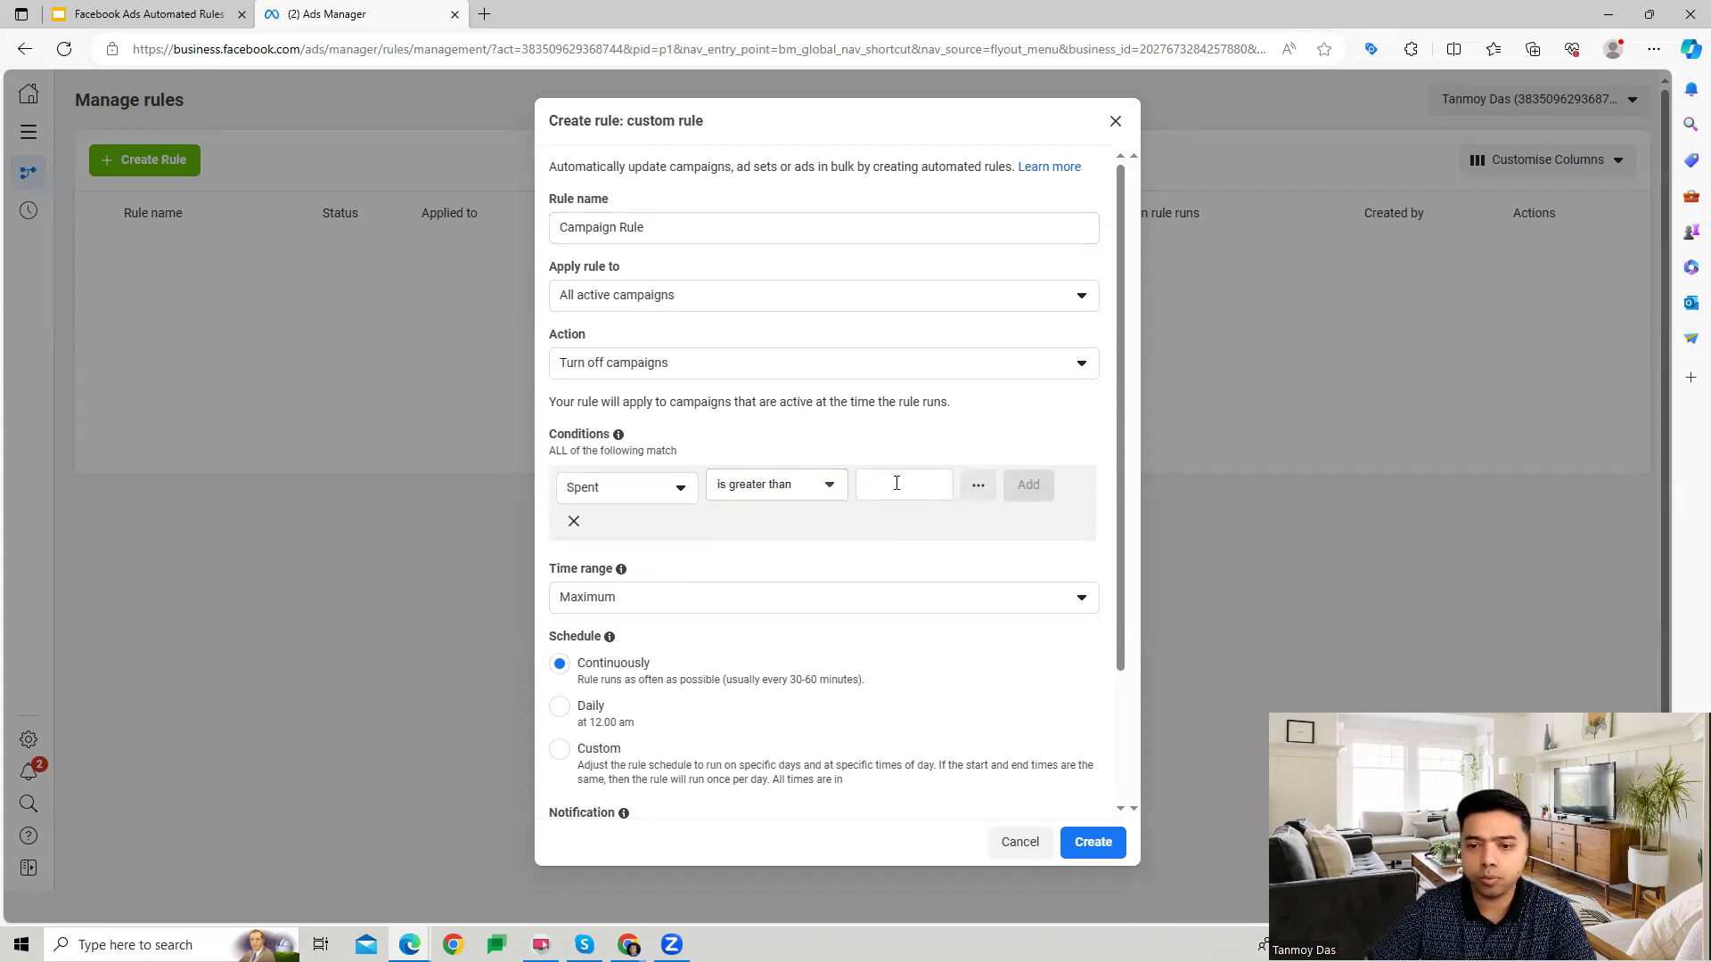
{"action": "type", "text": "1000"}
{"action": "left_click", "coordinate": [1029, 485]}
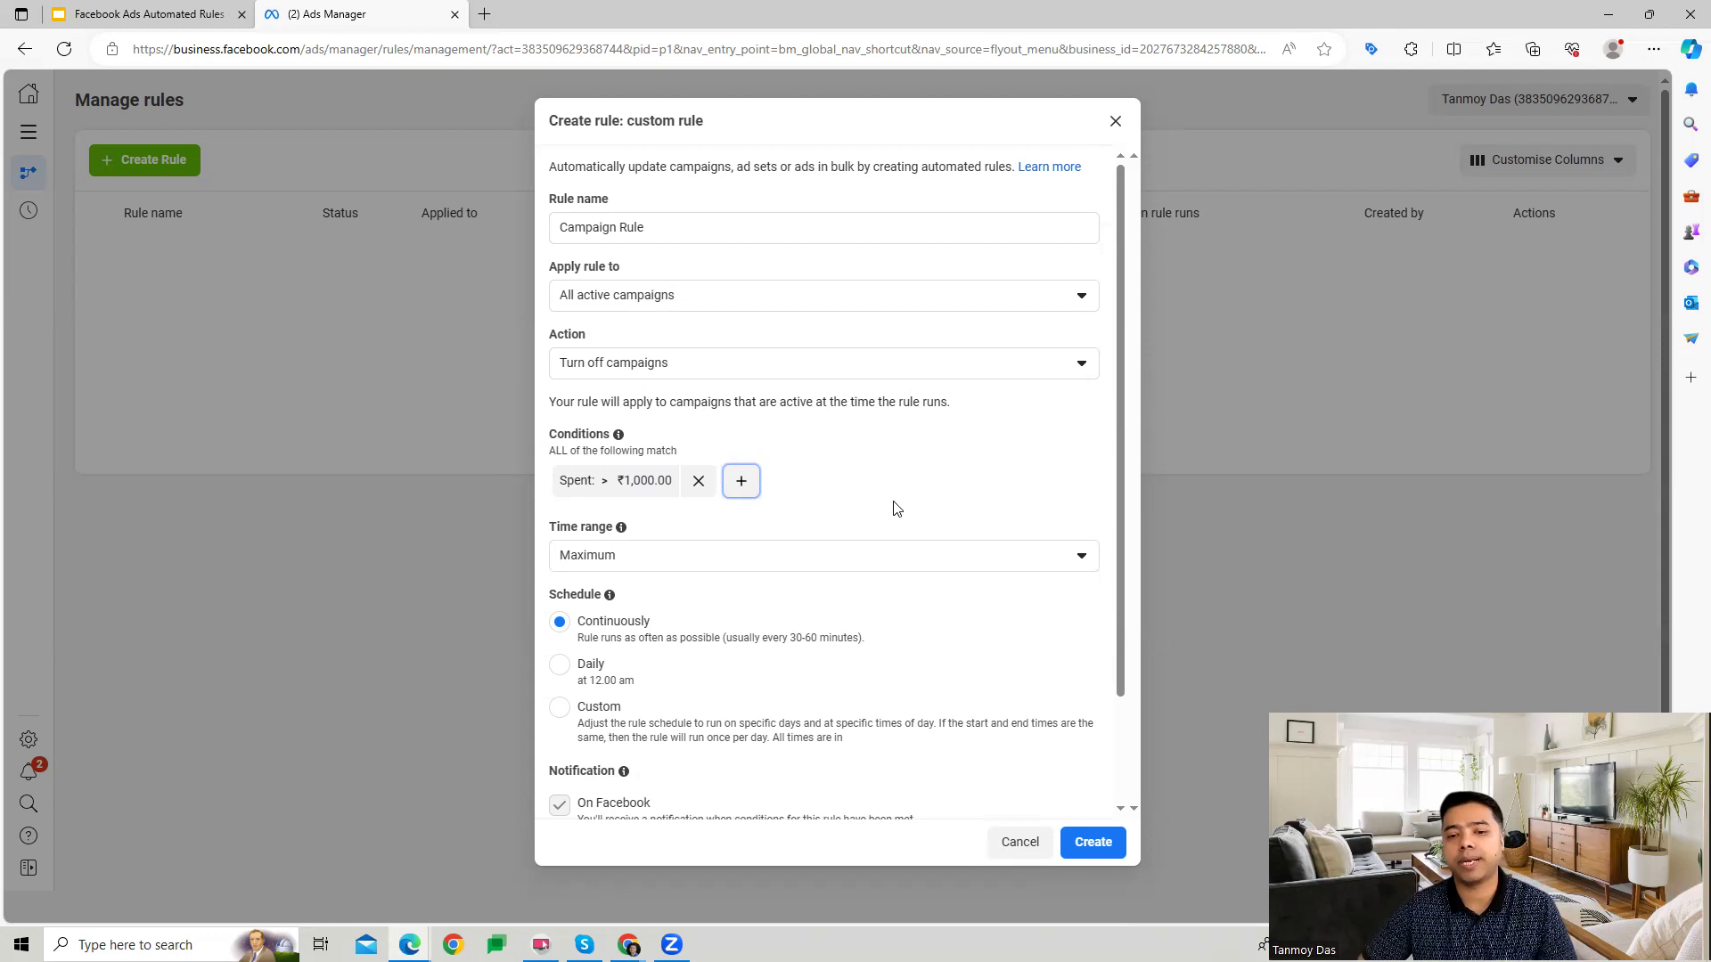
Set the rule's schedule to Continuously after trying the other options, and create the rule.
{"action": "scroll", "coordinate": [897, 508], "scroll_direction": "down", "scroll_amount": 2}
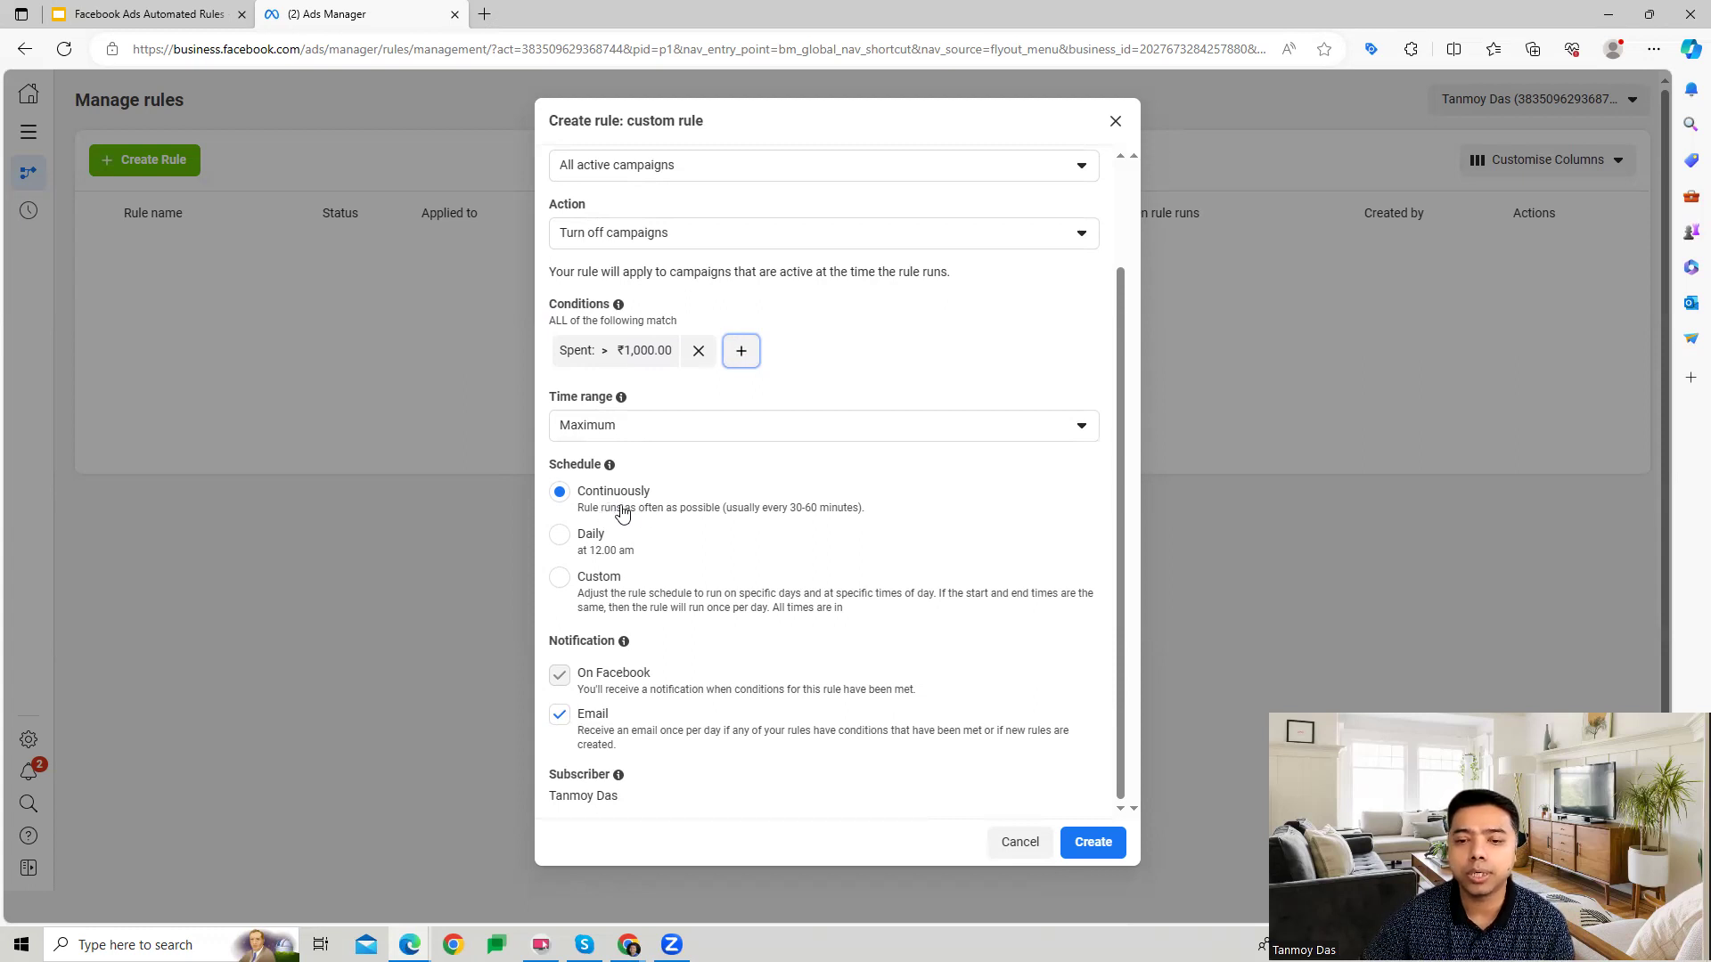
{"action": "left_click", "coordinate": [593, 545]}
{"action": "left_click", "coordinate": [594, 581]}
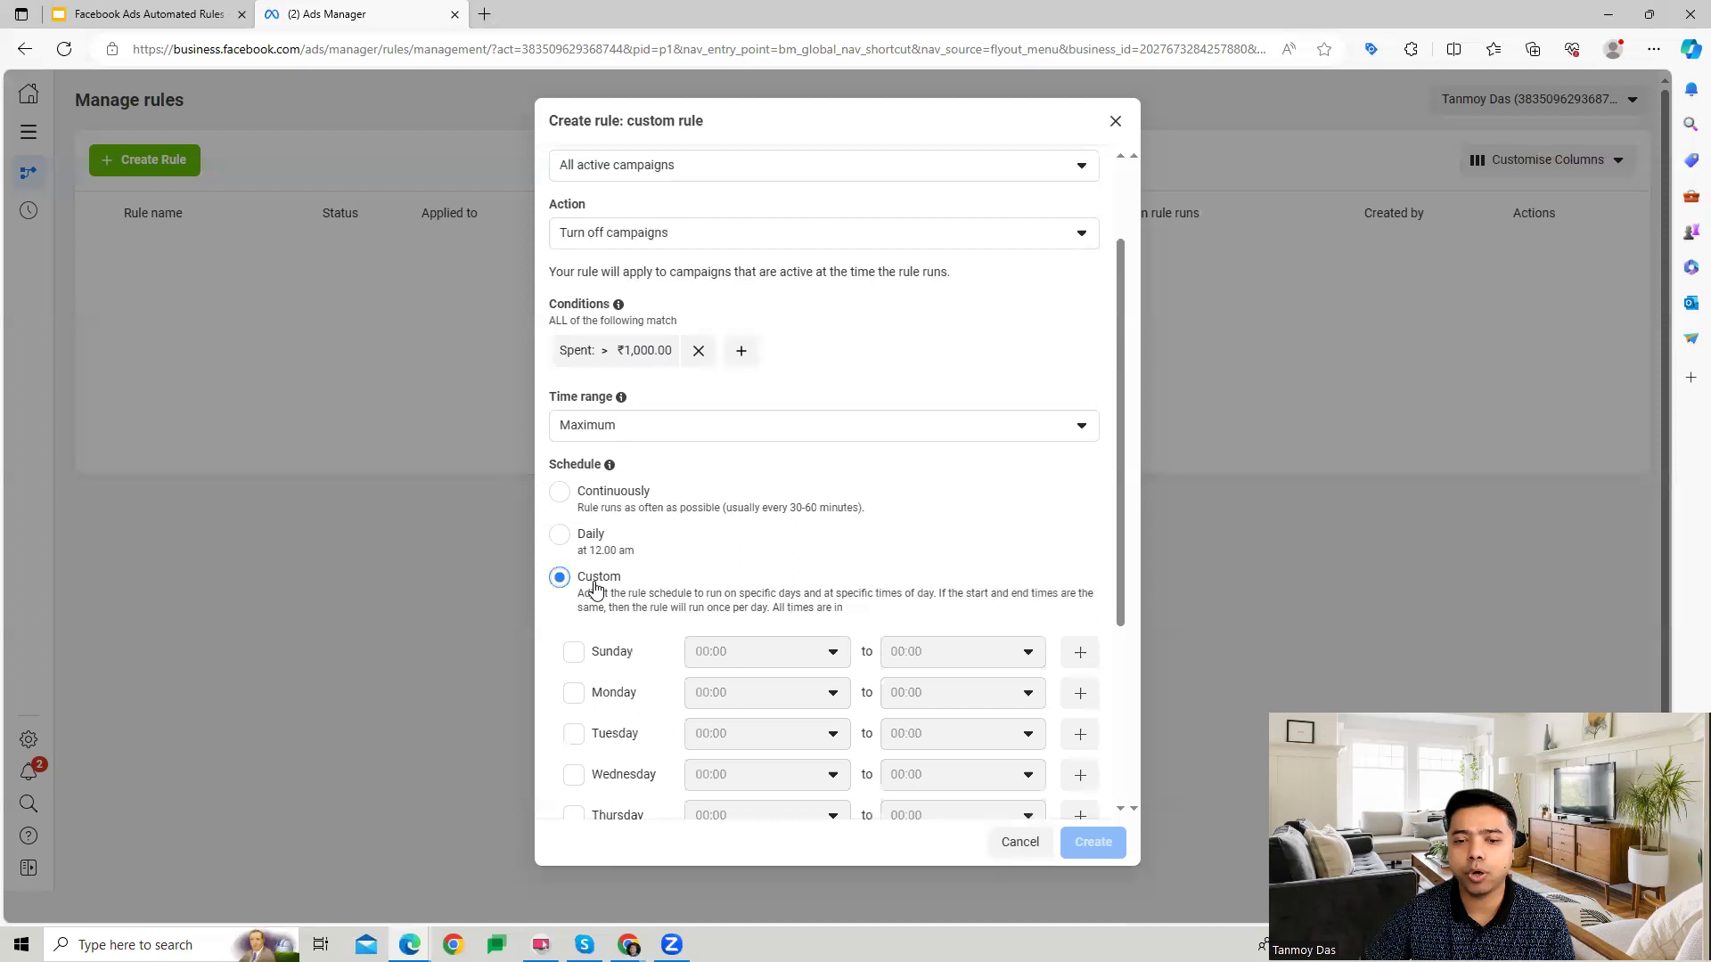
{"action": "left_click", "coordinate": [603, 502]}
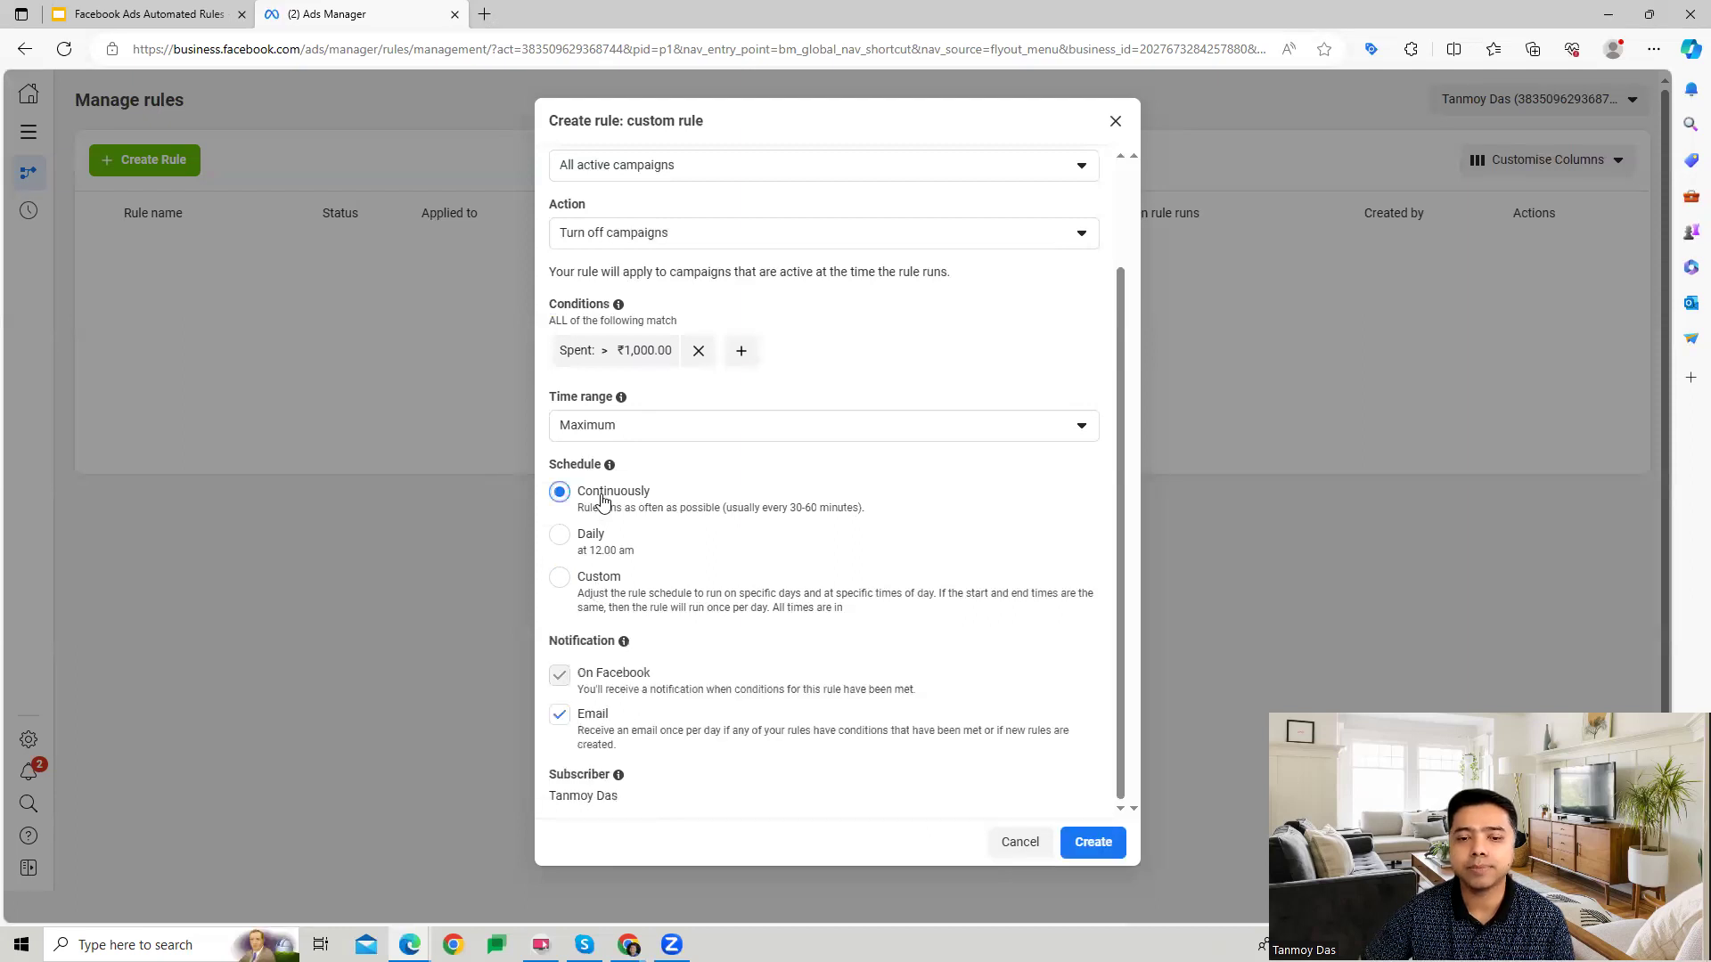
{"action": "left_click", "coordinate": [1093, 845]}
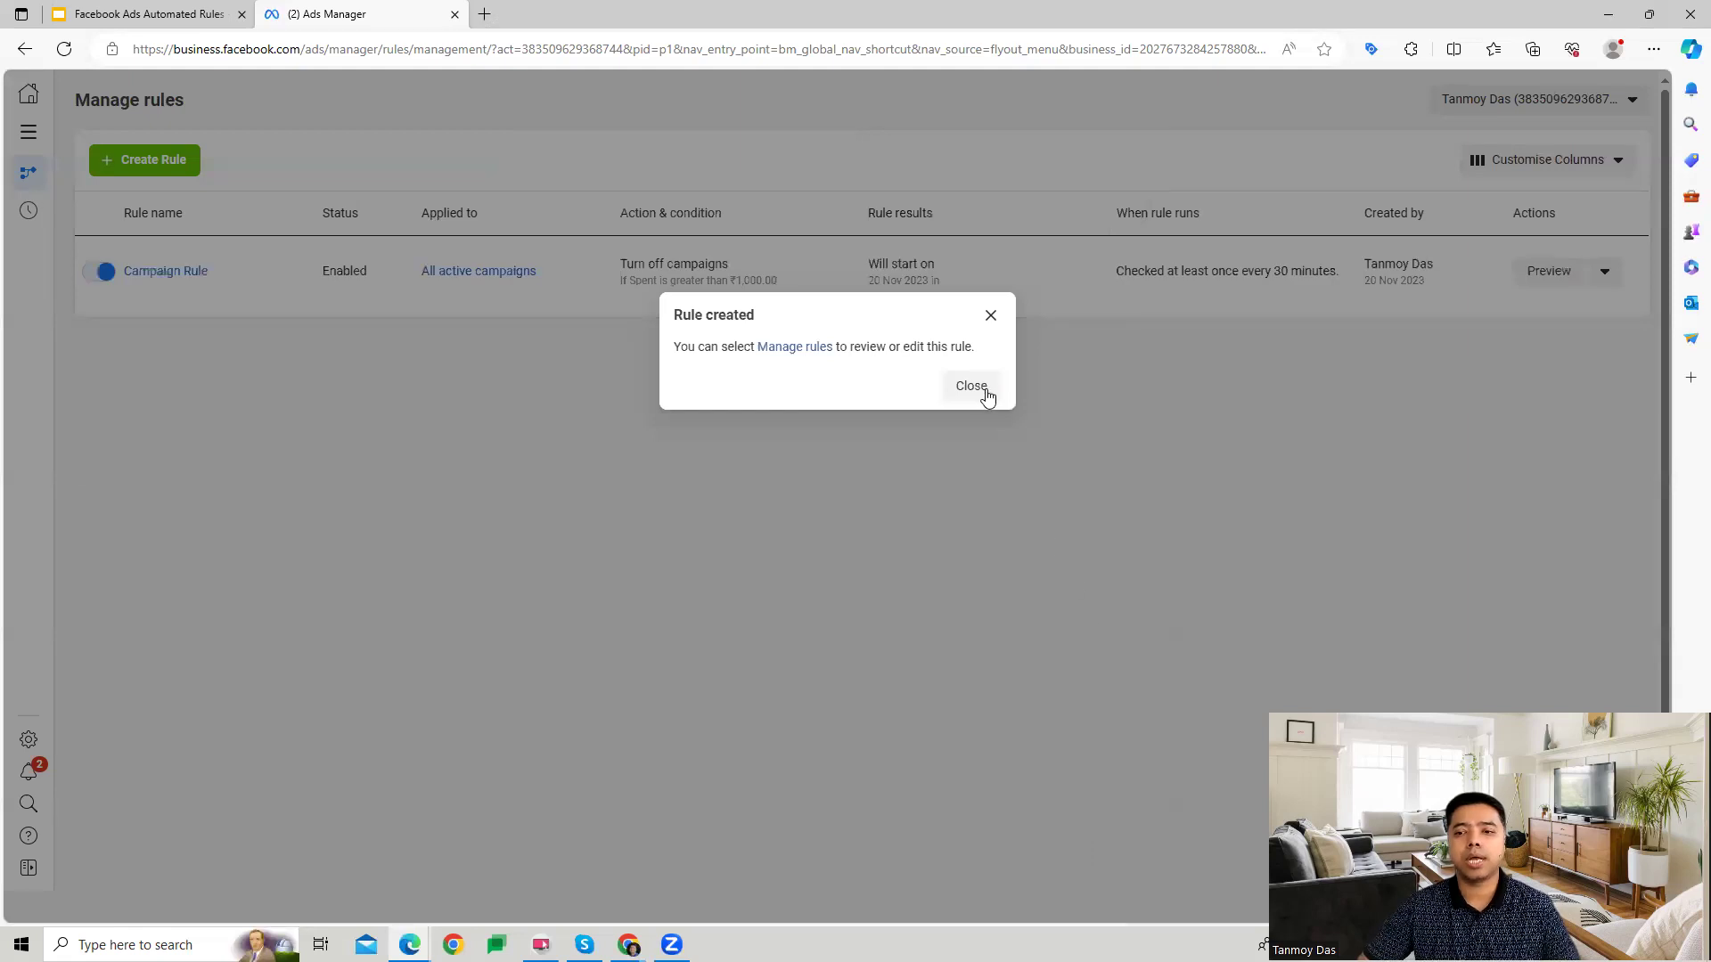
{"action": "left_click", "coordinate": [990, 316]}
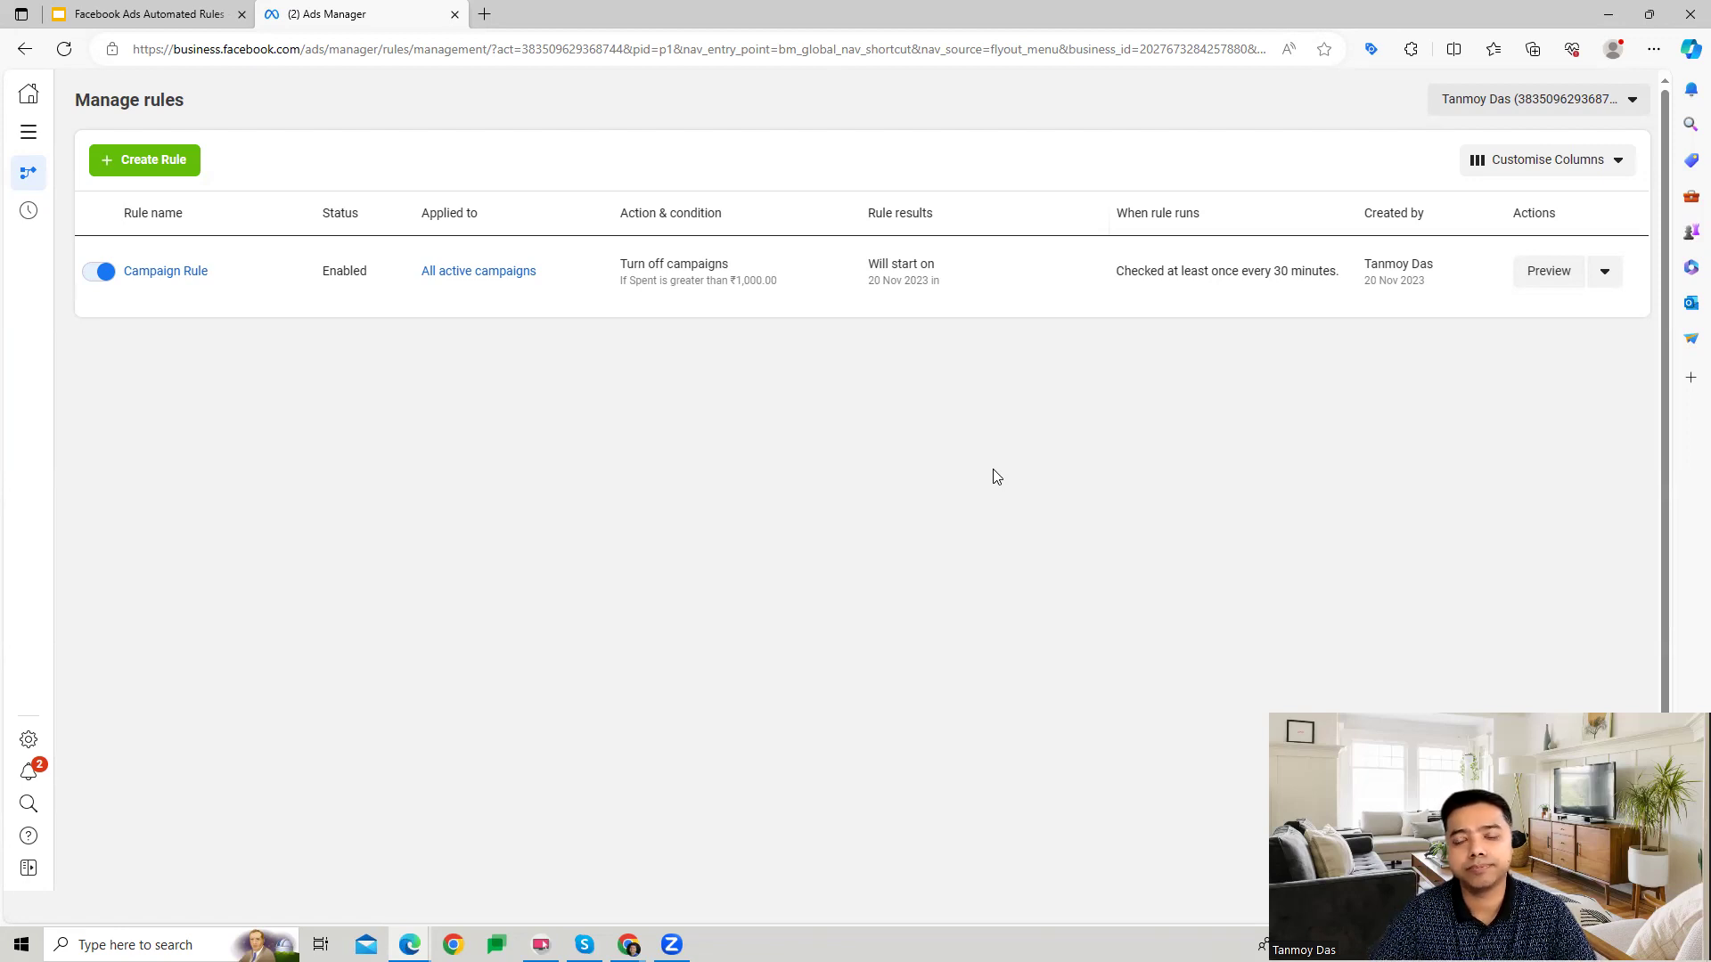
Start a custom rule named "Ad Sets Rule" that applies to all active ad sets.
{"action": "left_click", "coordinate": [153, 172]}
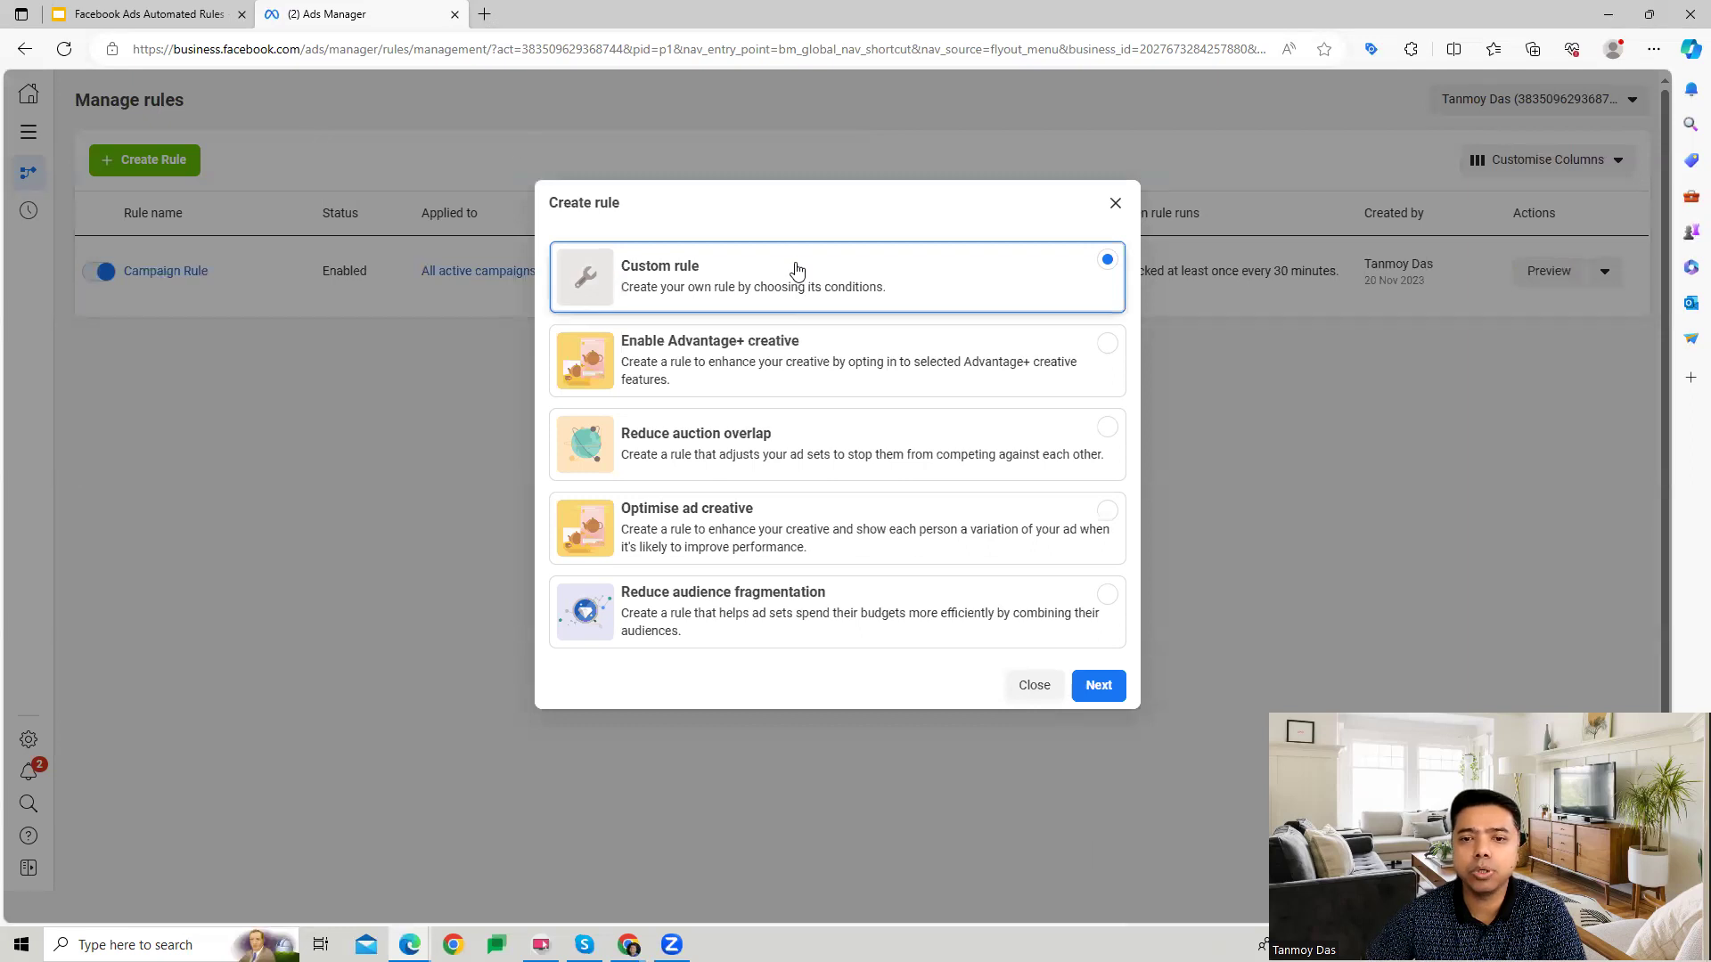
{"action": "left_click", "coordinate": [1099, 685]}
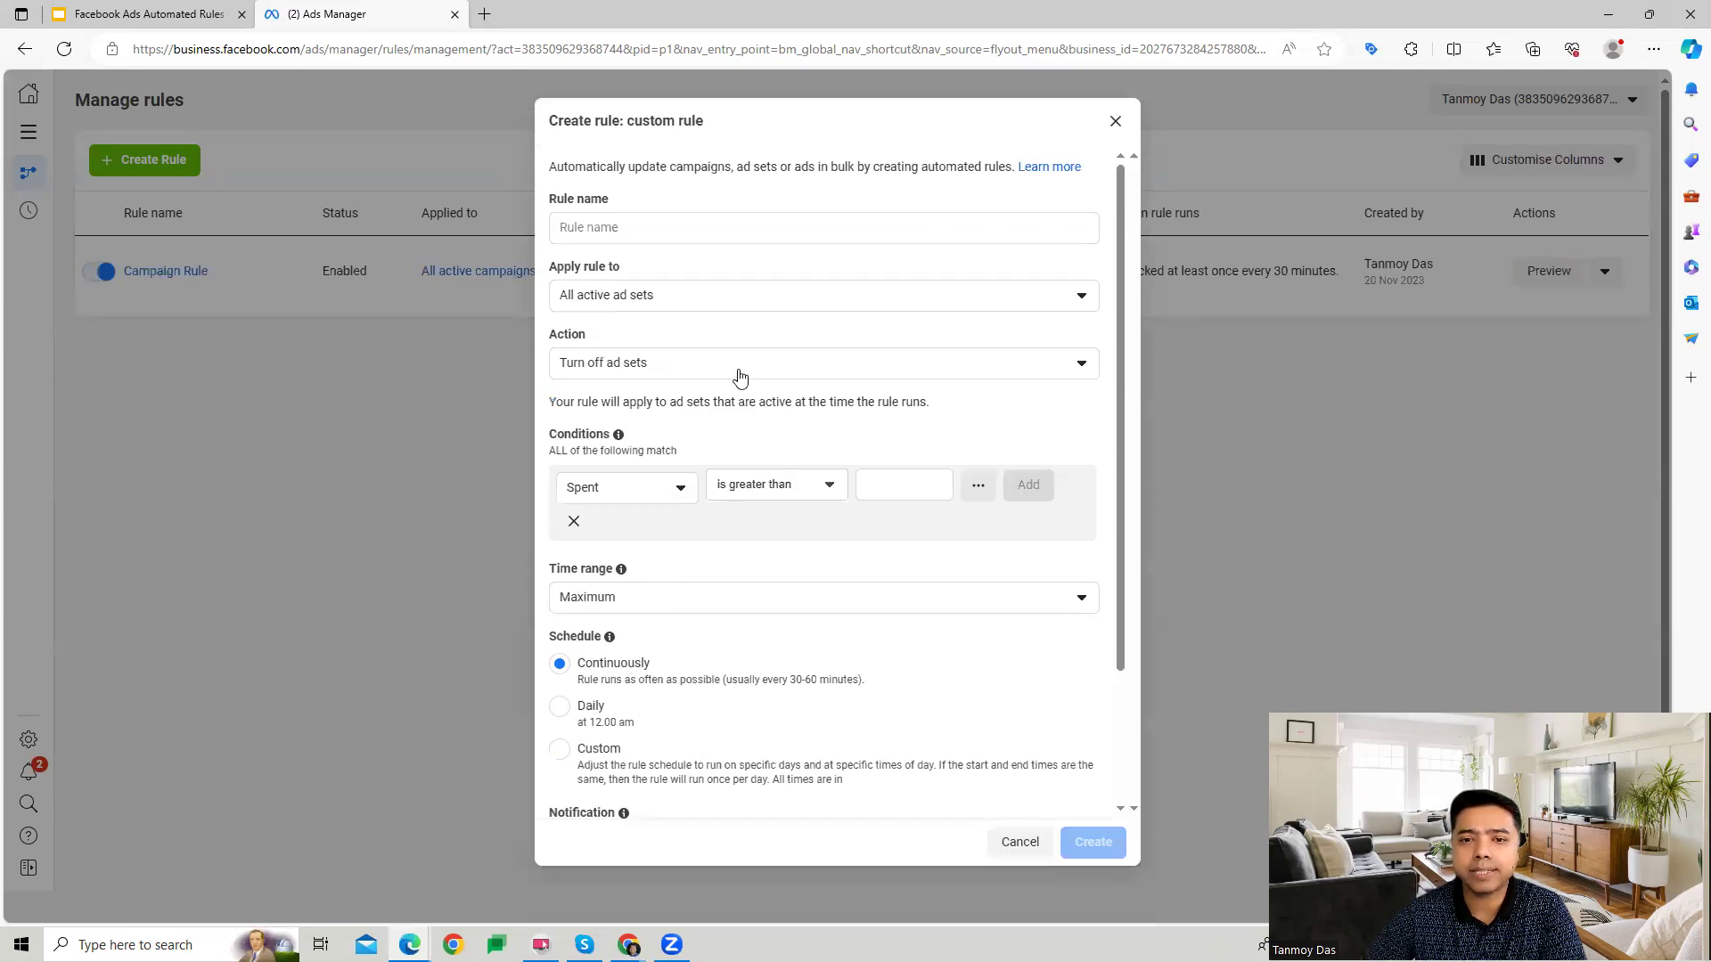
{"action": "left_click", "coordinate": [642, 228]}
{"action": "type", "text": "Ad S"}
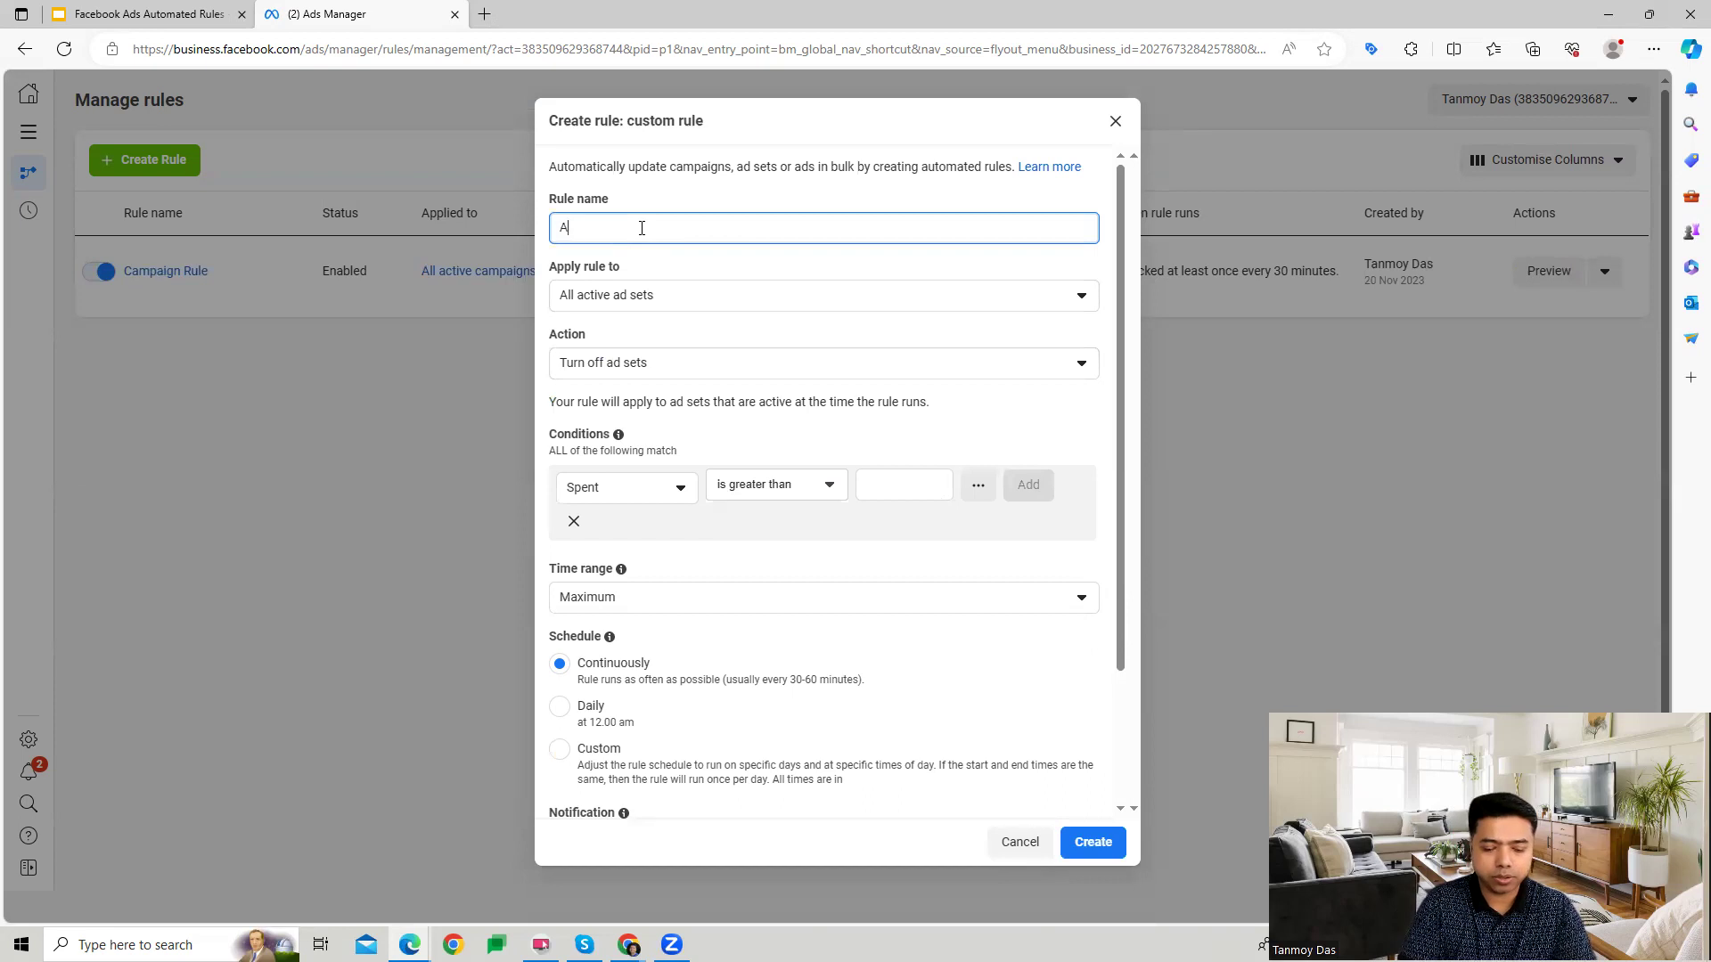
{"action": "key", "text": "BackSpace"}
{"action": "type", "text": "Sets "}
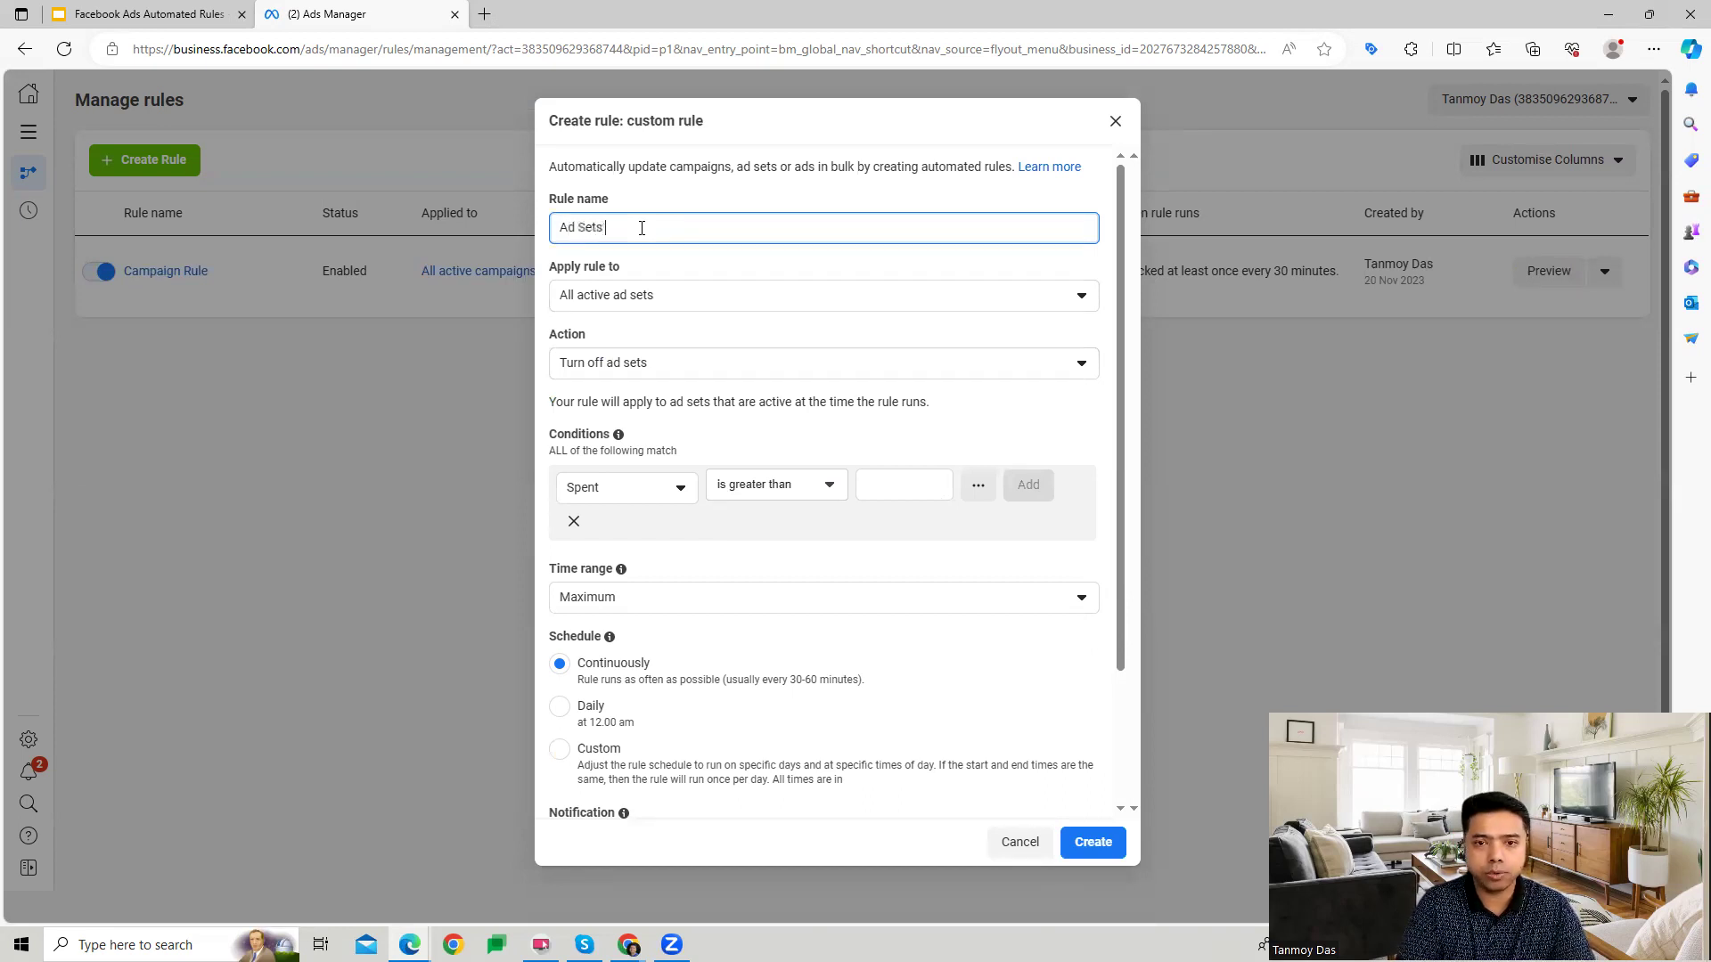
{"action": "type", "text": "Rule"}
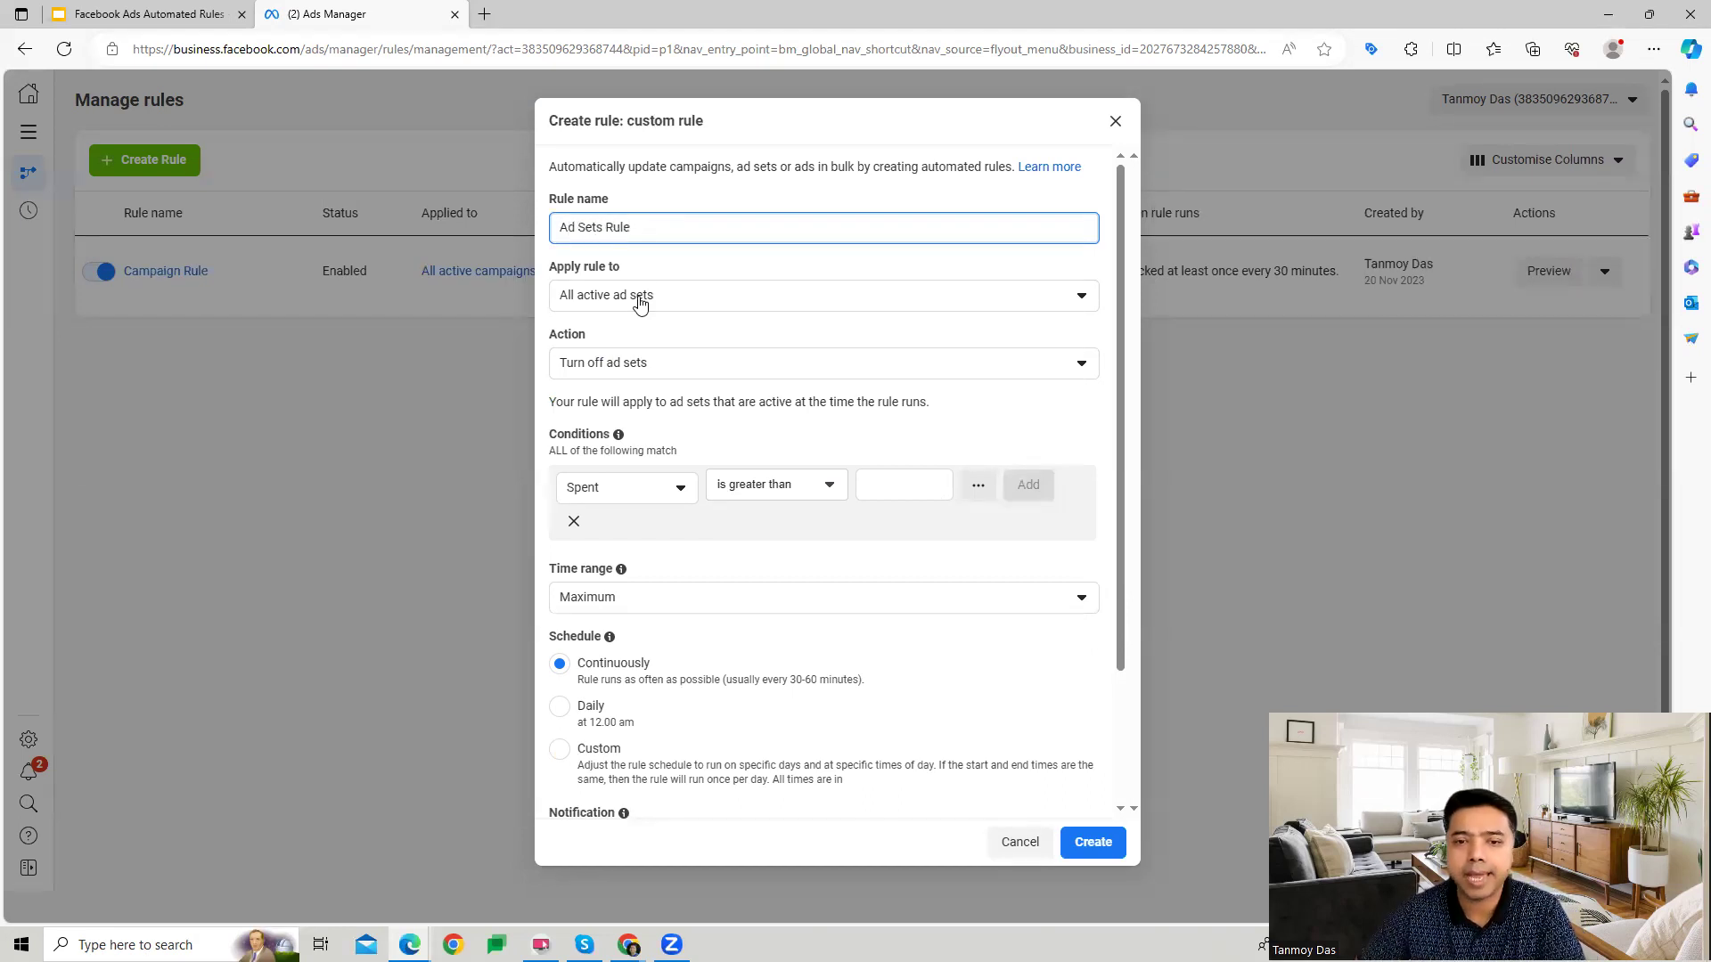
{"action": "left_click", "coordinate": [640, 300]}
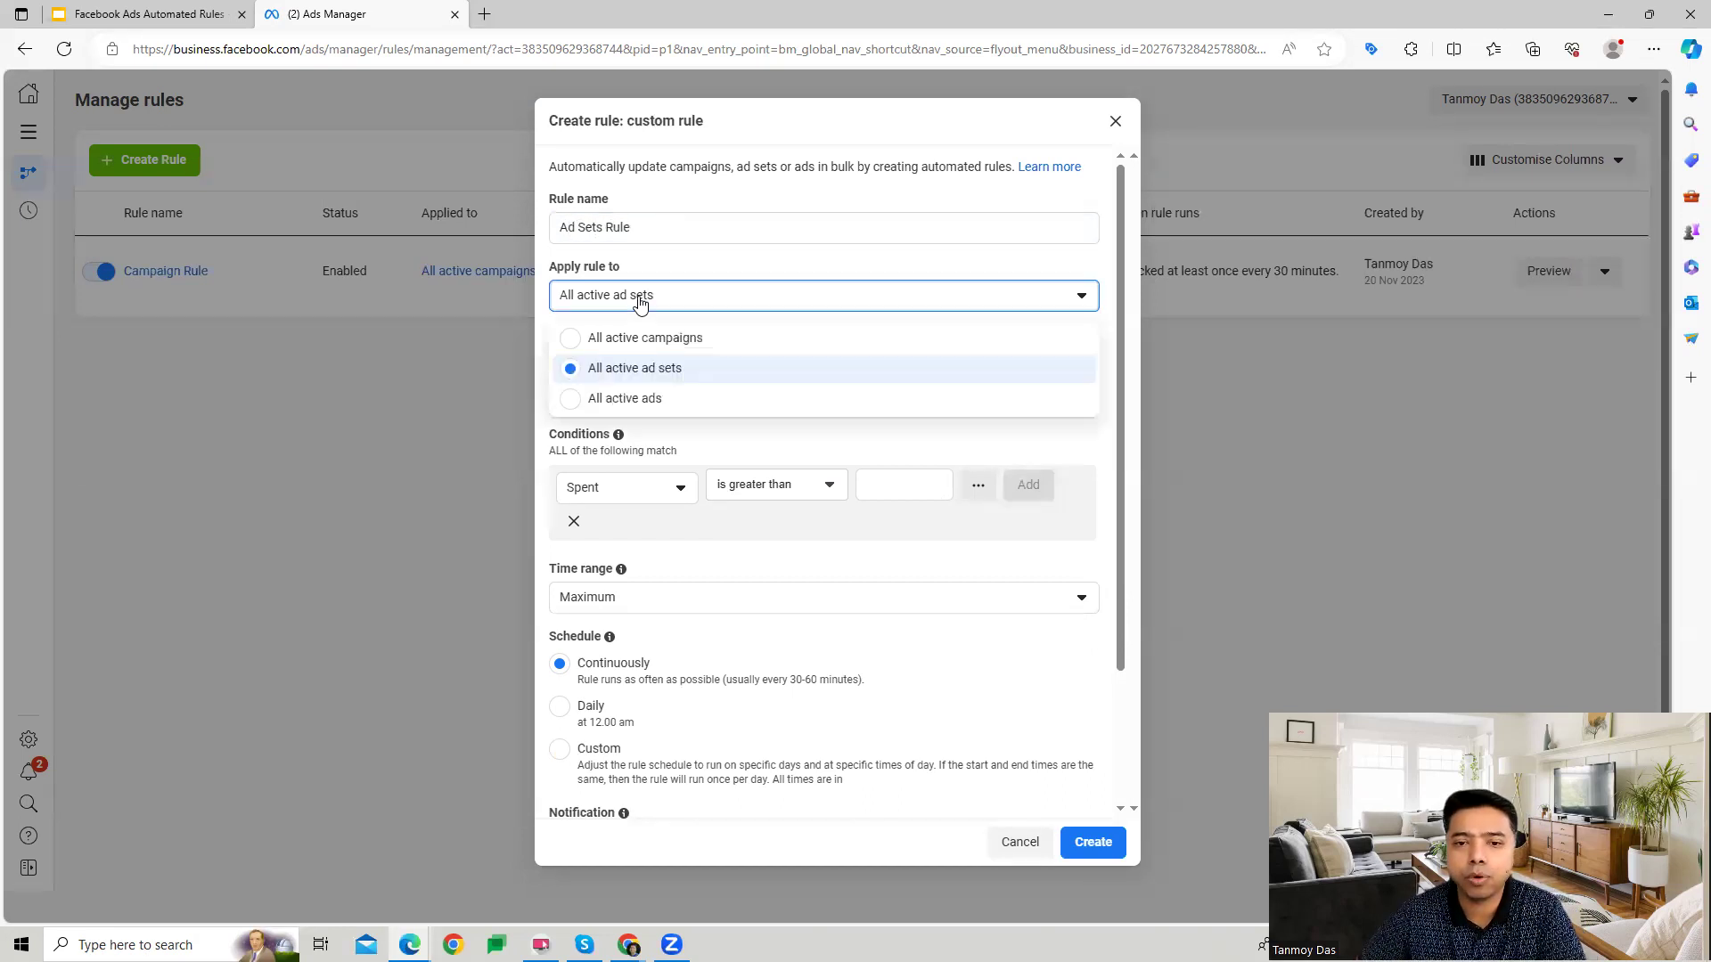
{"action": "left_click", "coordinate": [653, 374]}
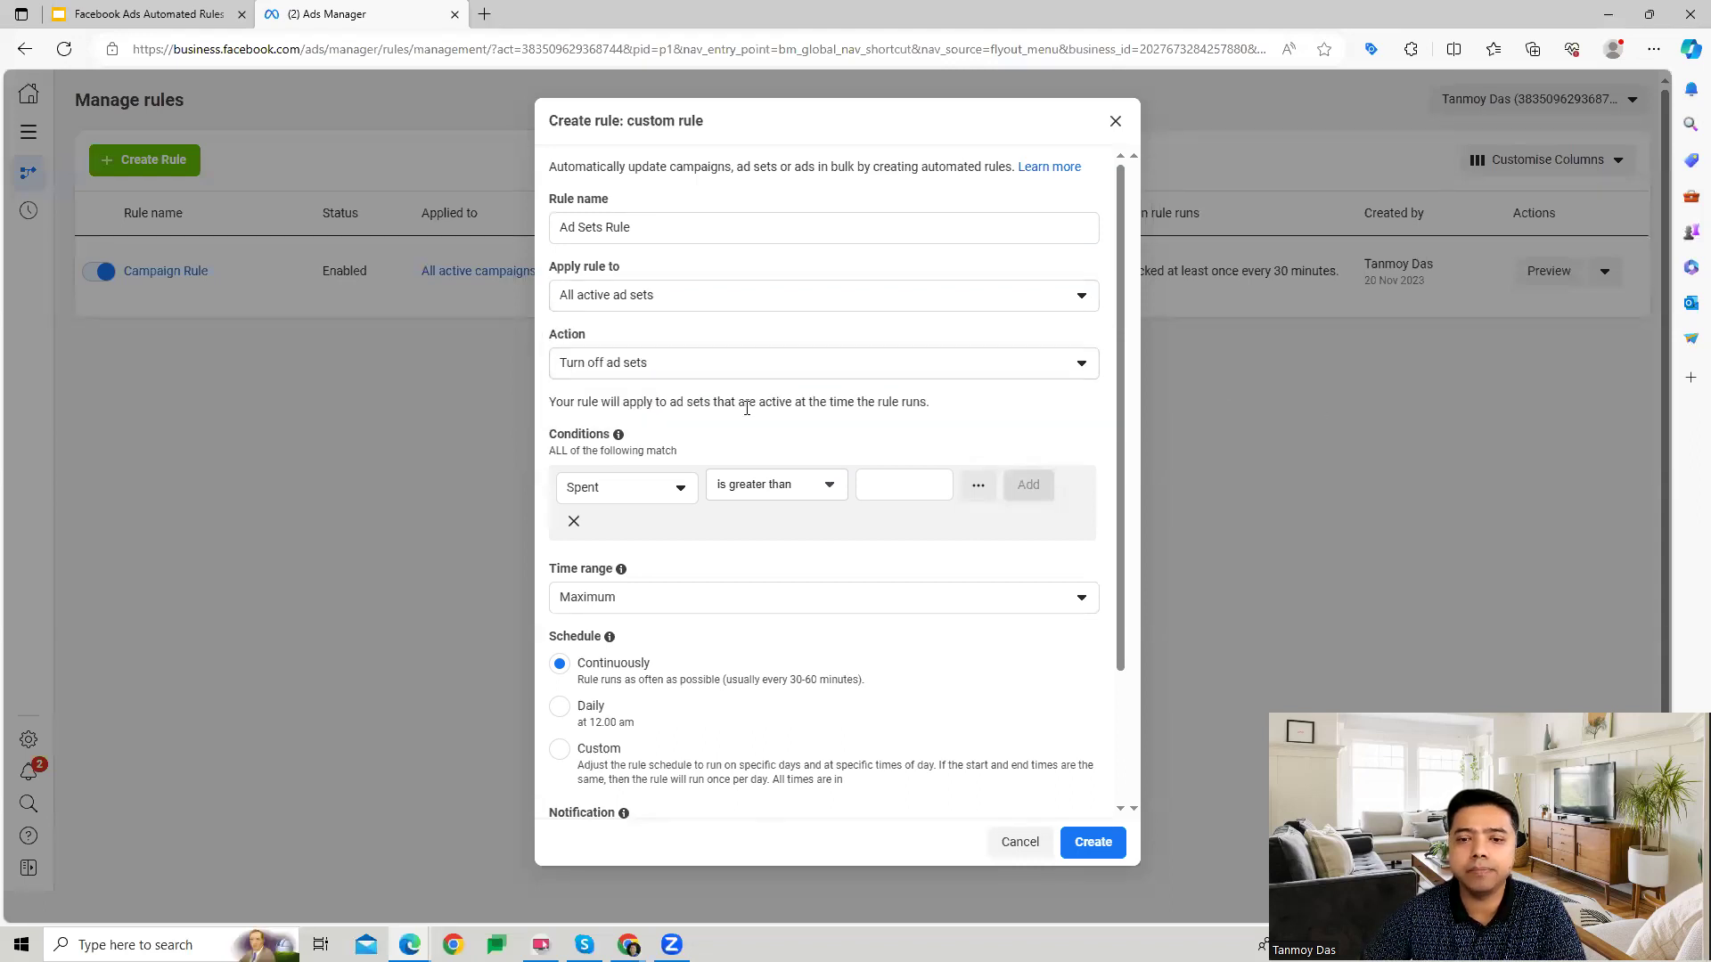
Change the Ad Sets Rule's action to Increase daily budget by.
{"action": "left_click", "coordinate": [704, 366]}
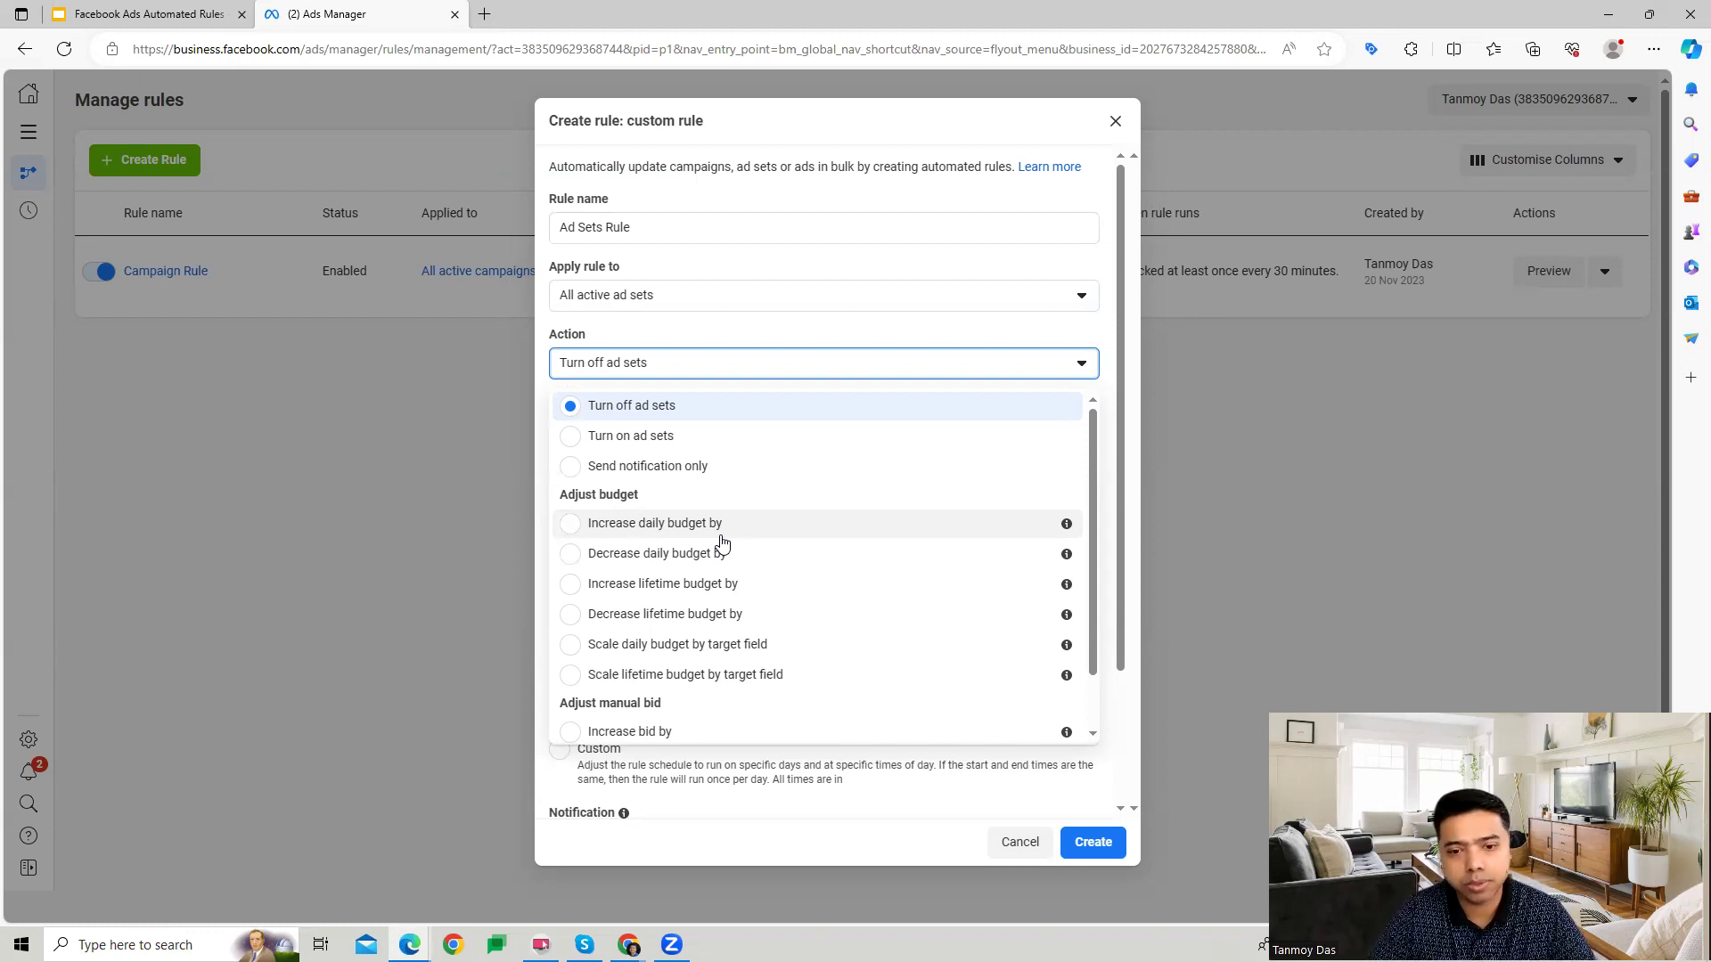
{"action": "left_click", "coordinate": [581, 526]}
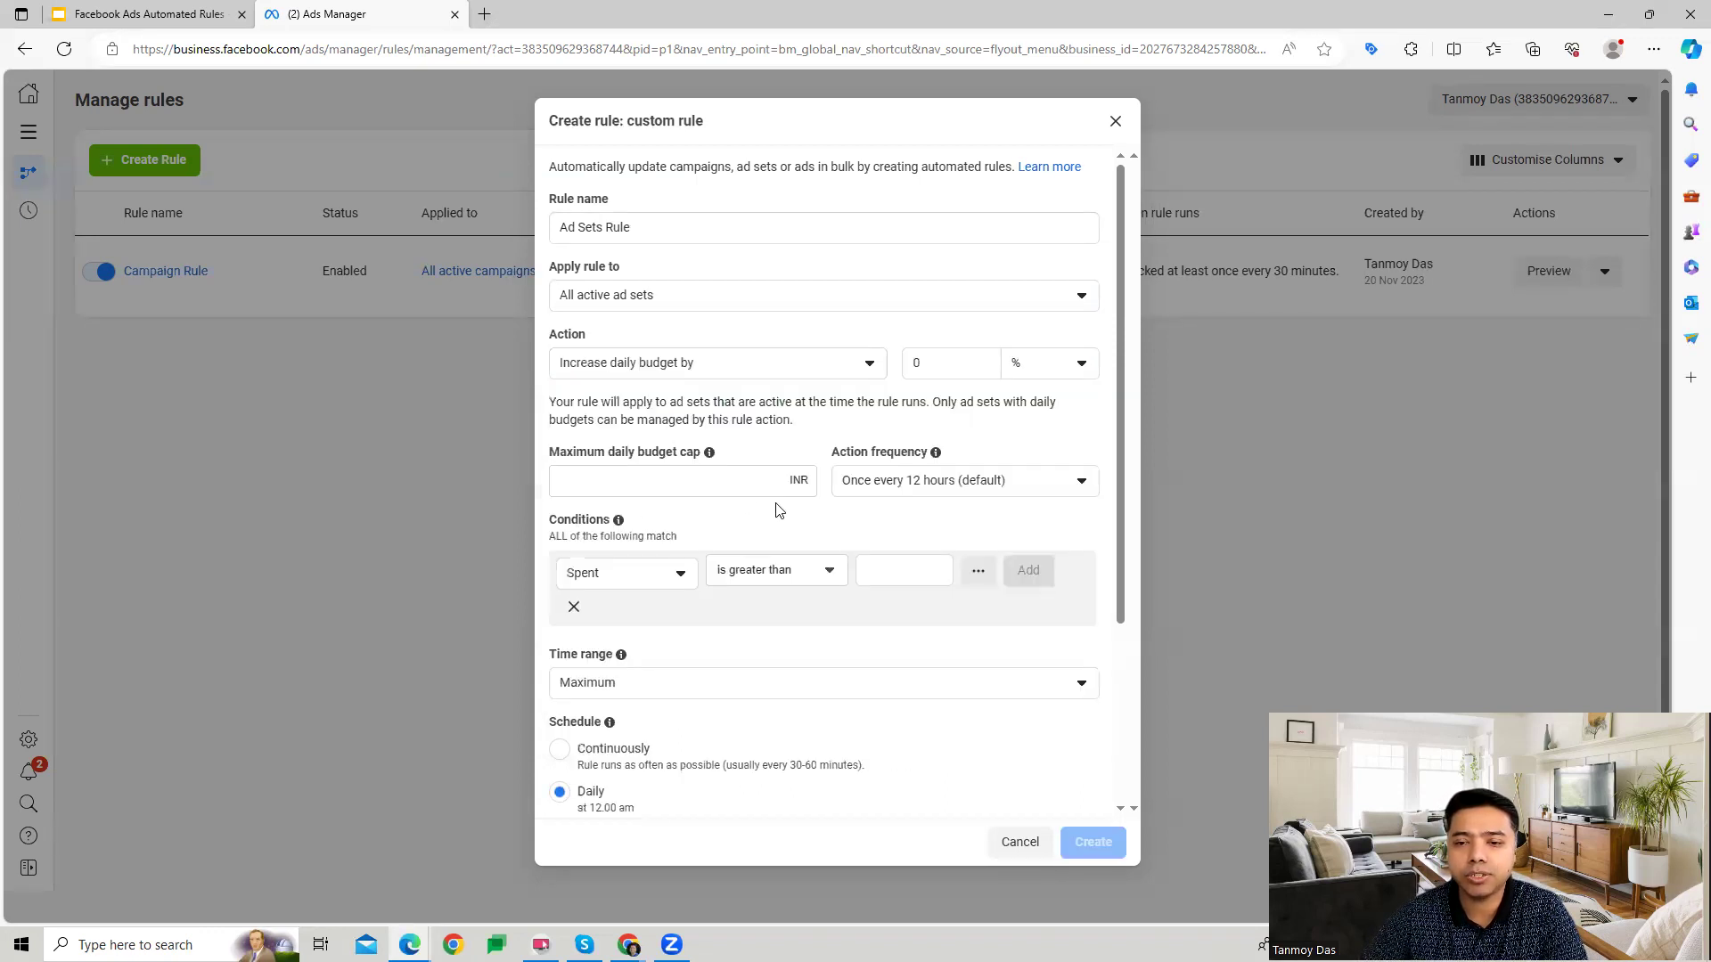
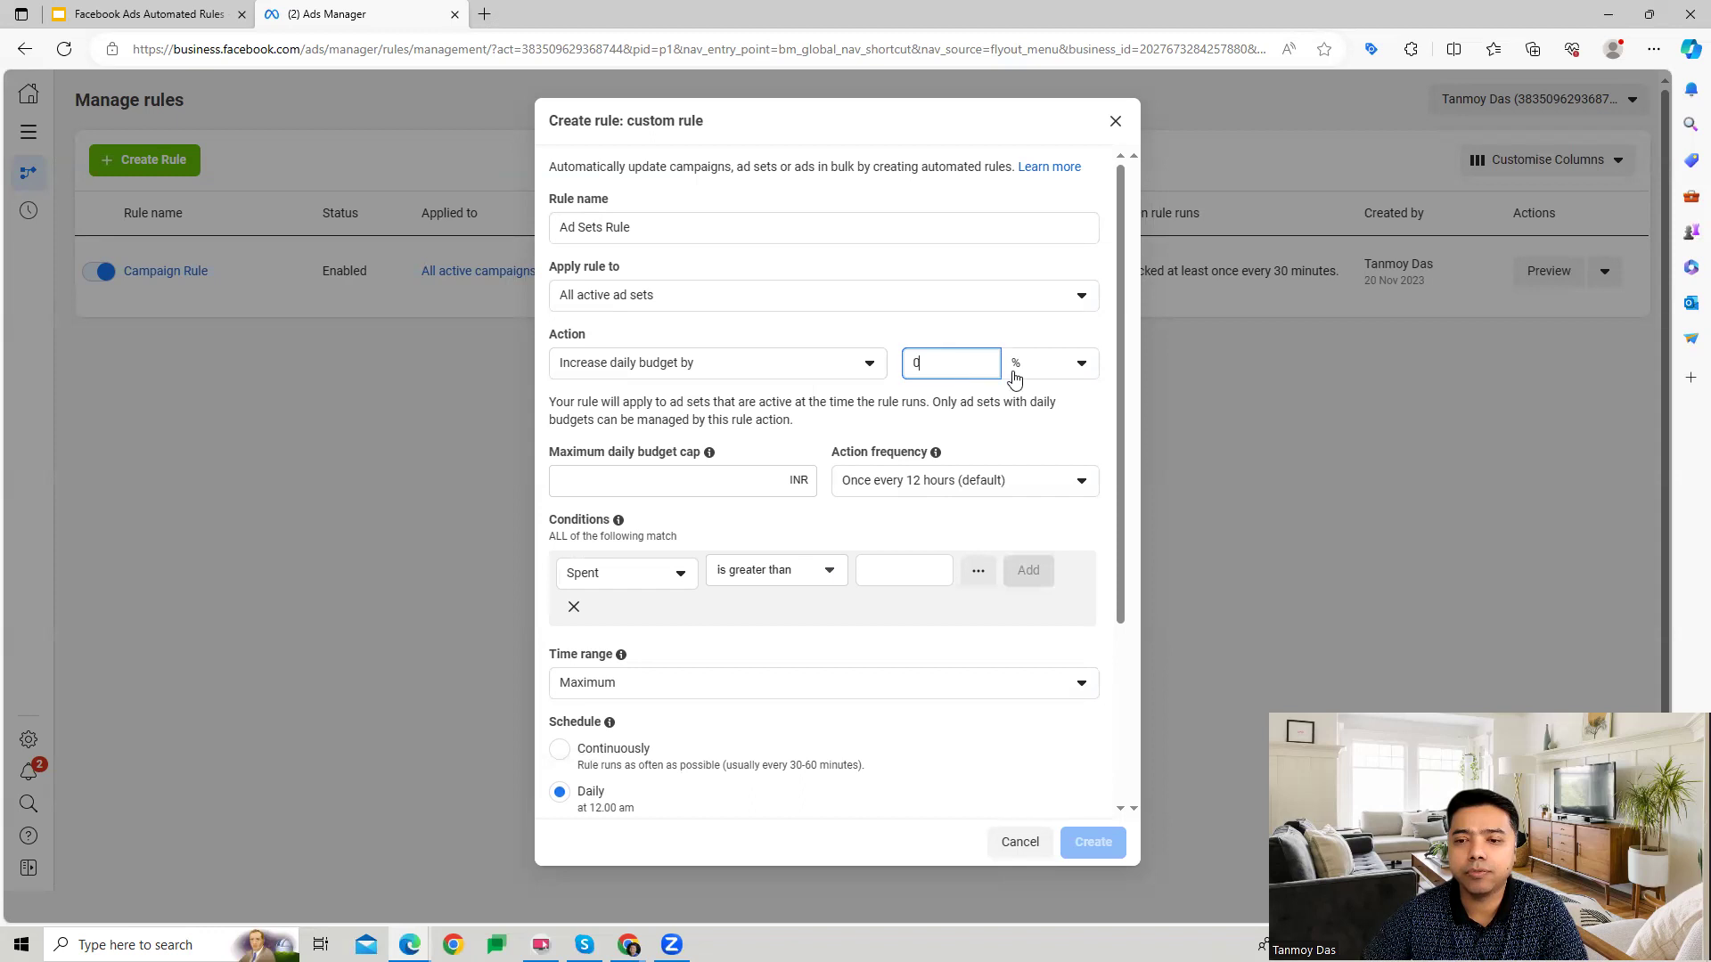
{"action": "left_click", "coordinate": [964, 431]}
{"action": "left_click", "coordinate": [952, 364]}
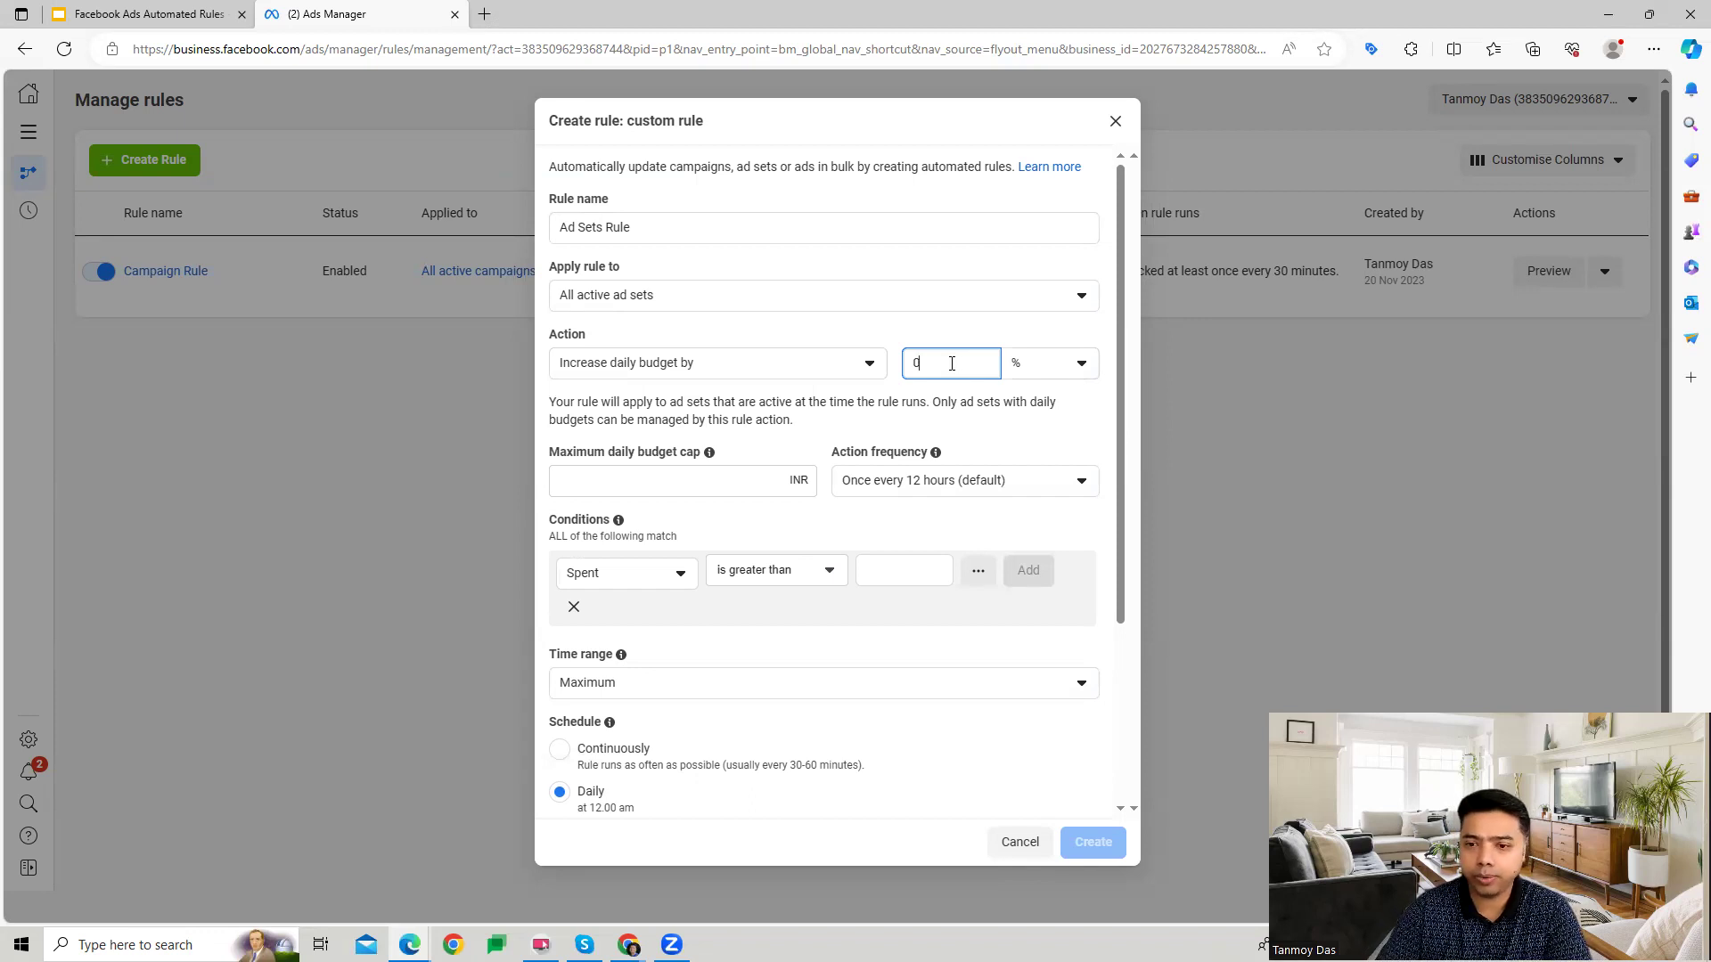
{"action": "type", "text": "10"}
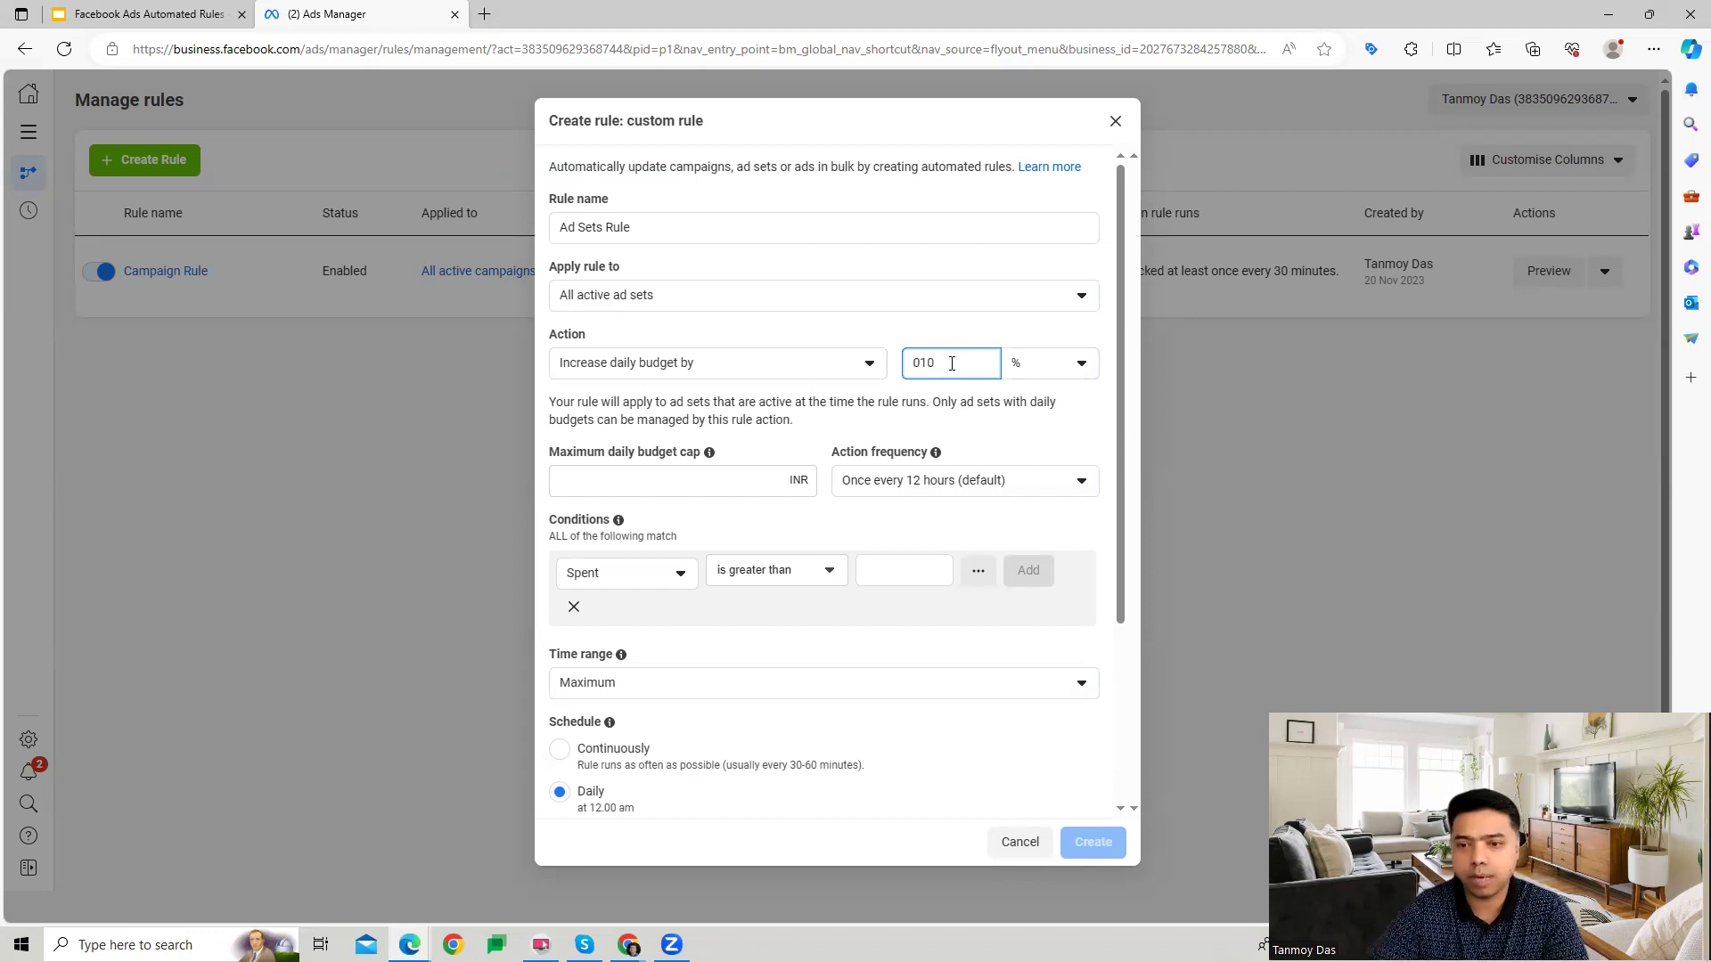
{"action": "key", "text": "BackSpace"}
{"action": "key", "text": "BackSpace"}
{"action": "type", "text": "1000"}
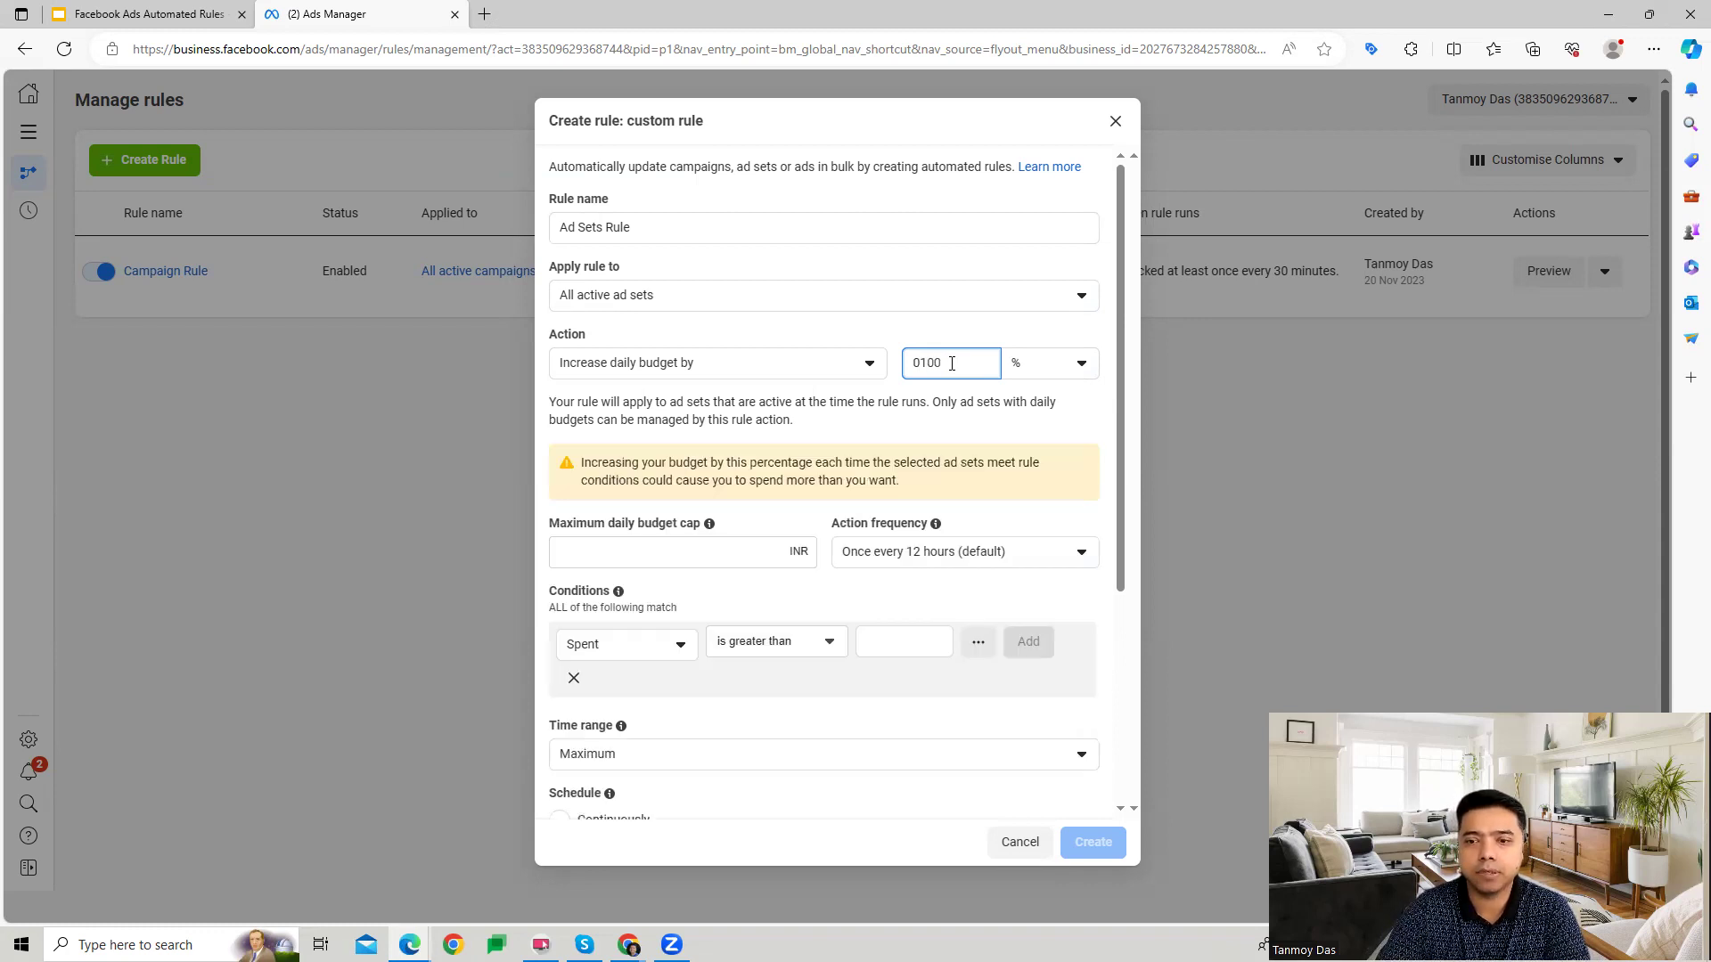
{"action": "key", "text": "BackSpace"}
{"action": "key", "text": "BackSpace"}
{"action": "key", "text": "BackSpace"}
Switch the daily budget increase to a rupee amount of ₹500 and set the maximum daily budget cap to ₹2500.
{"action": "left_click", "coordinate": [1051, 365]}
{"action": "left_click", "coordinate": [1050, 439]}
{"action": "double_click", "coordinate": [936, 365]}
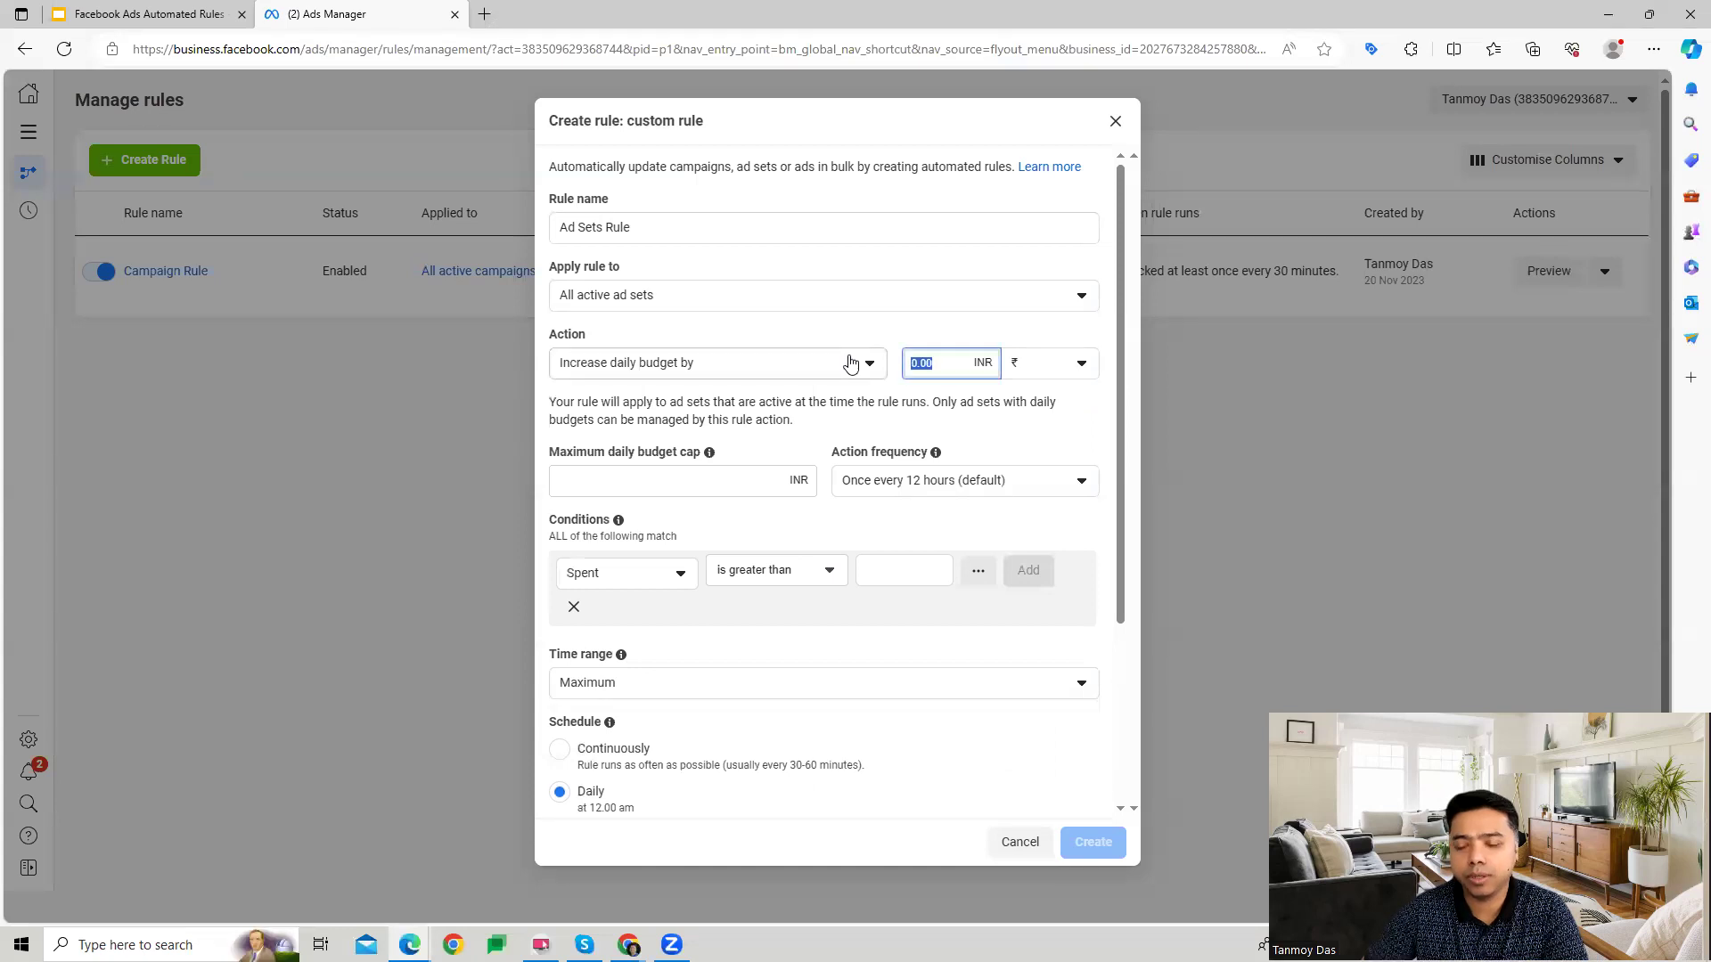
{"action": "type", "text": "500"}
{"action": "left_click", "coordinate": [977, 421]}
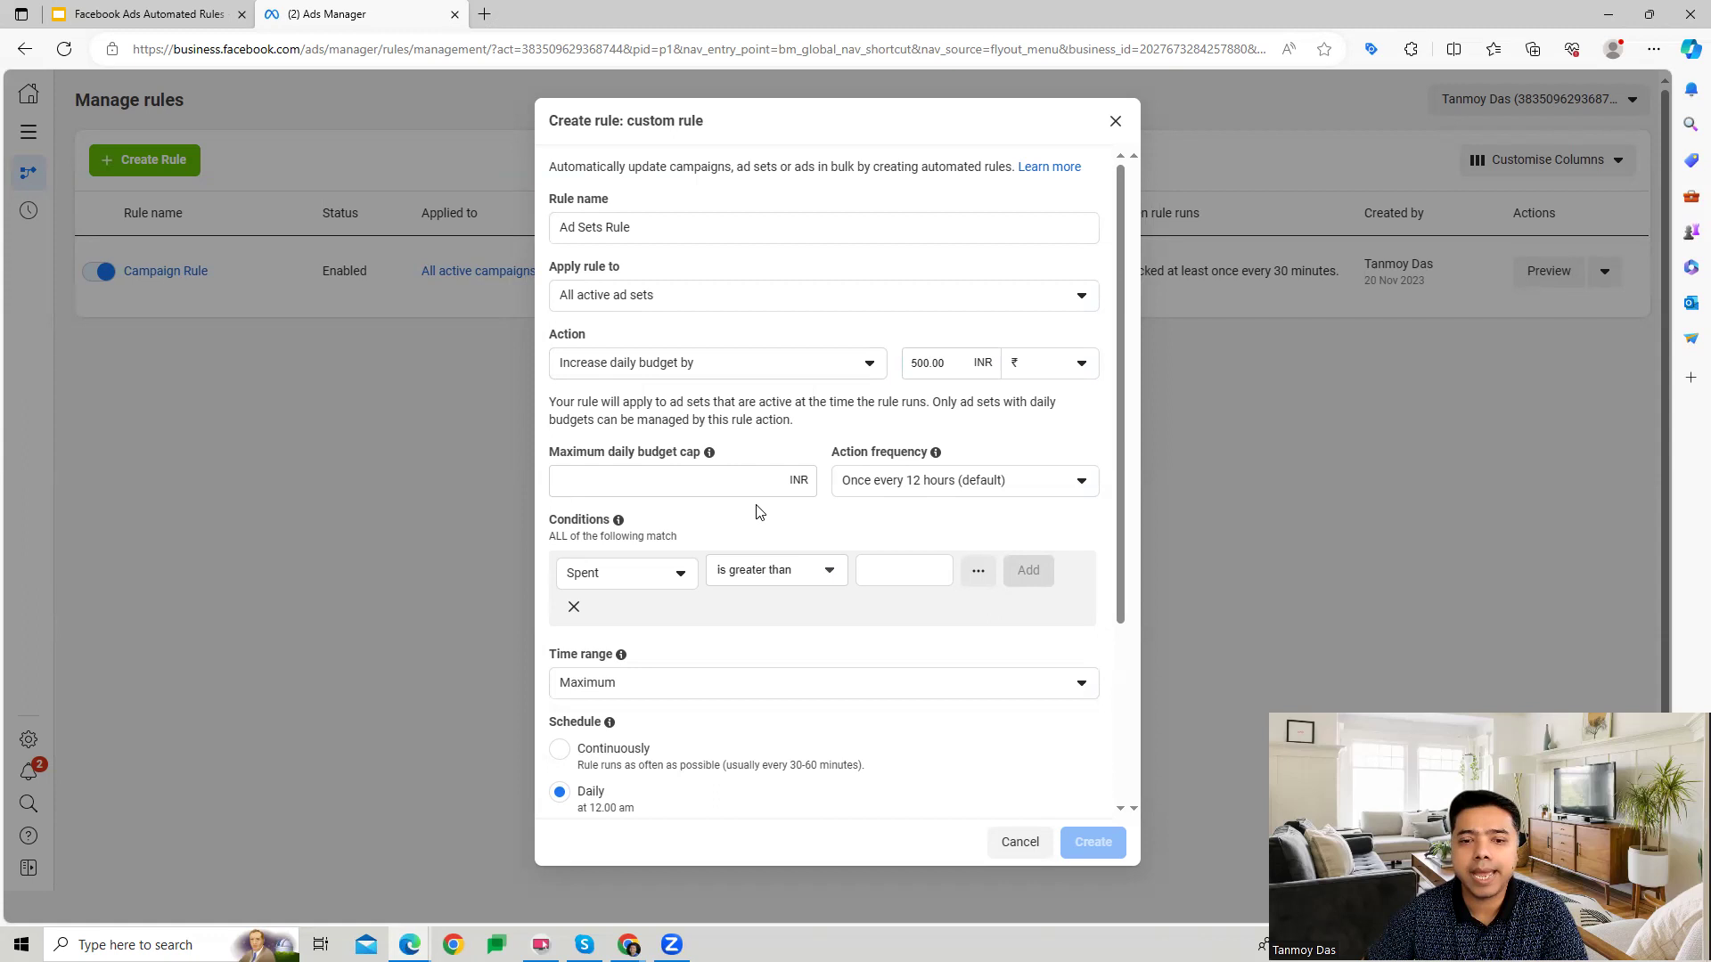
{"action": "left_click", "coordinate": [699, 483]}
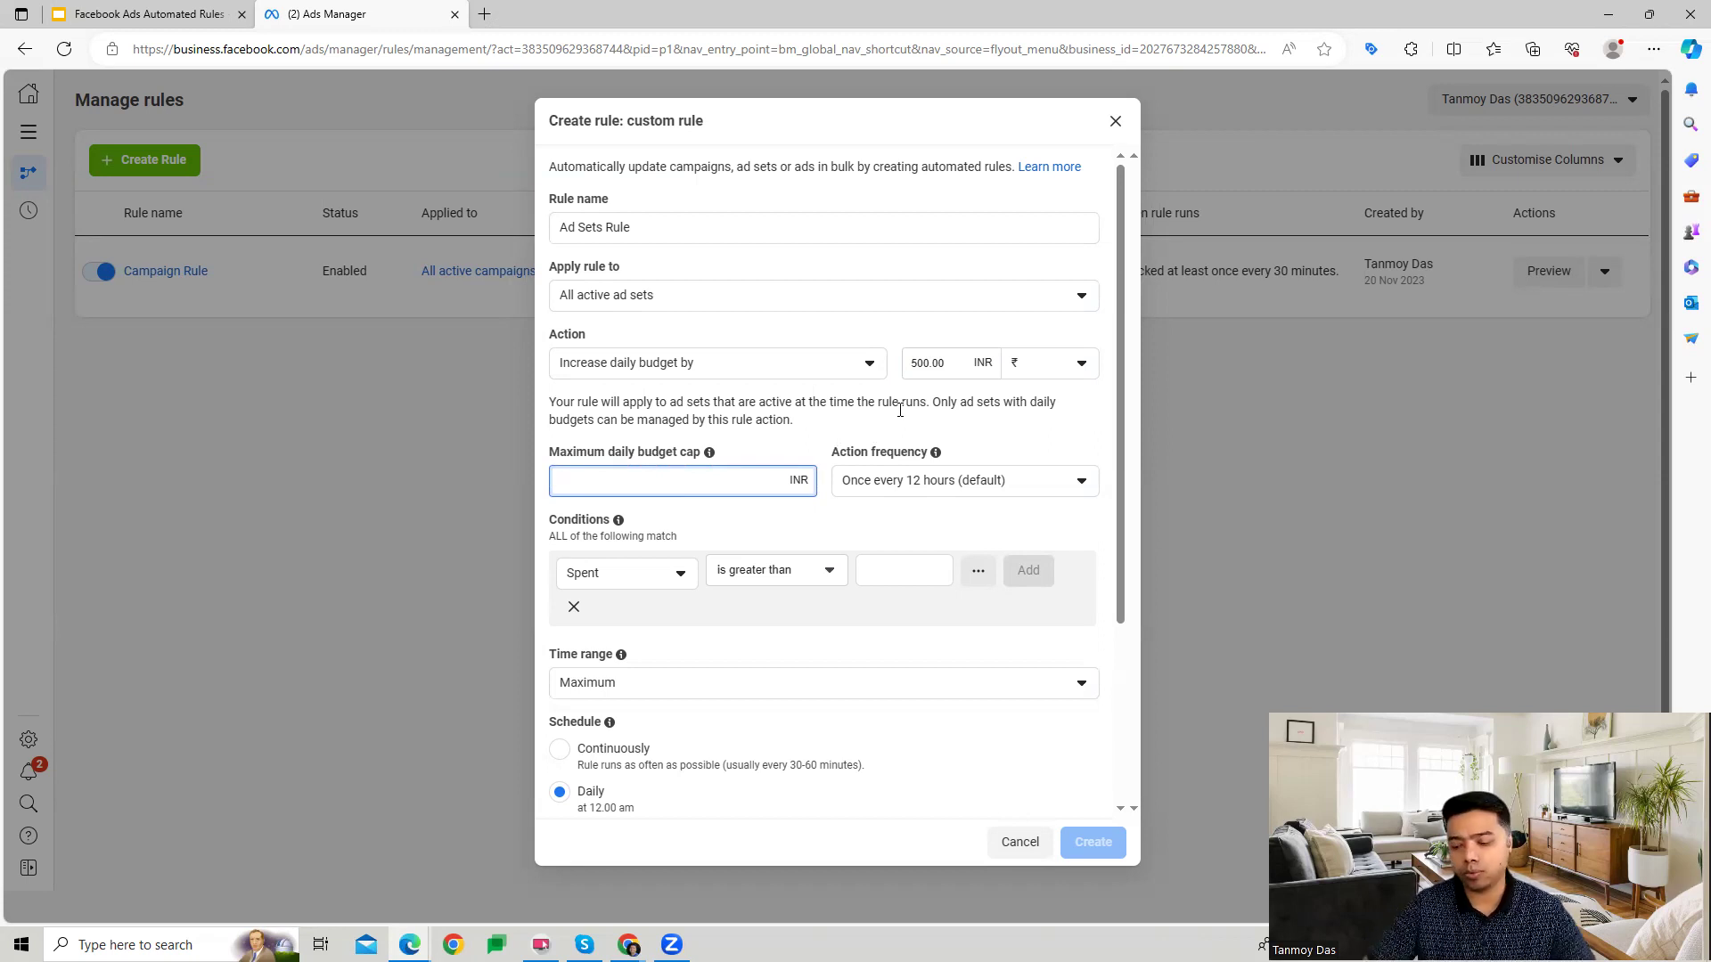
{"action": "type", "text": "2500"}
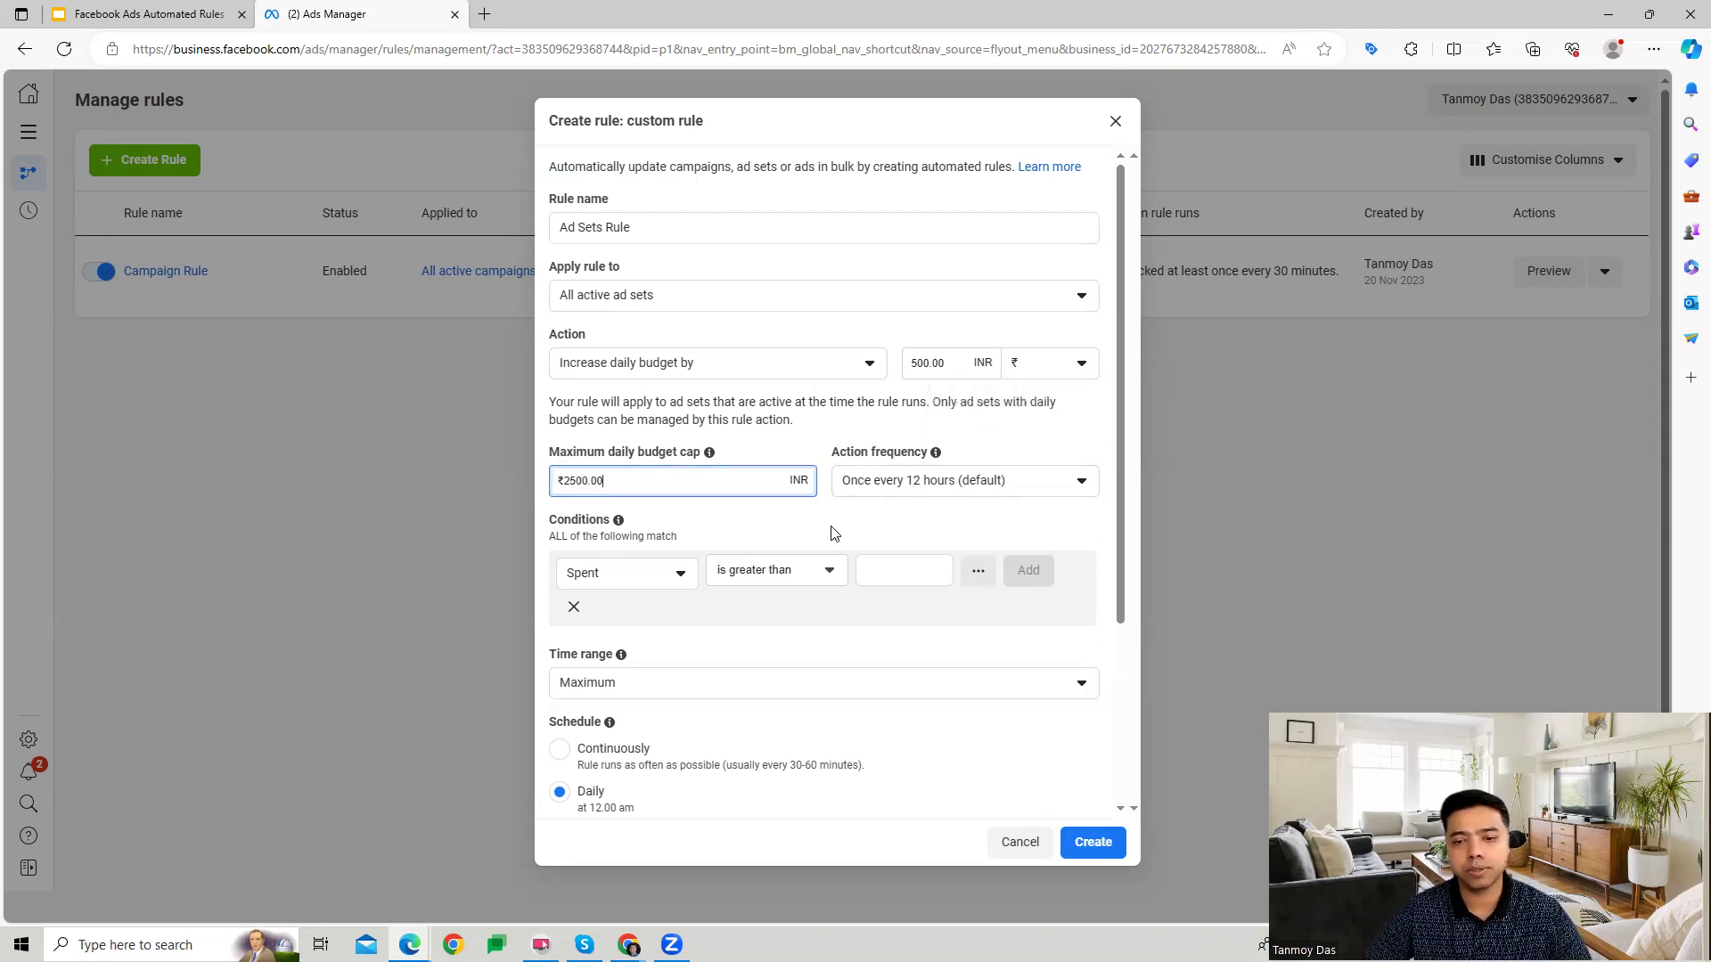
Replace the rule's default Spent condition with one requiring Results to be greater than 5.
{"action": "left_click", "coordinate": [574, 607]}
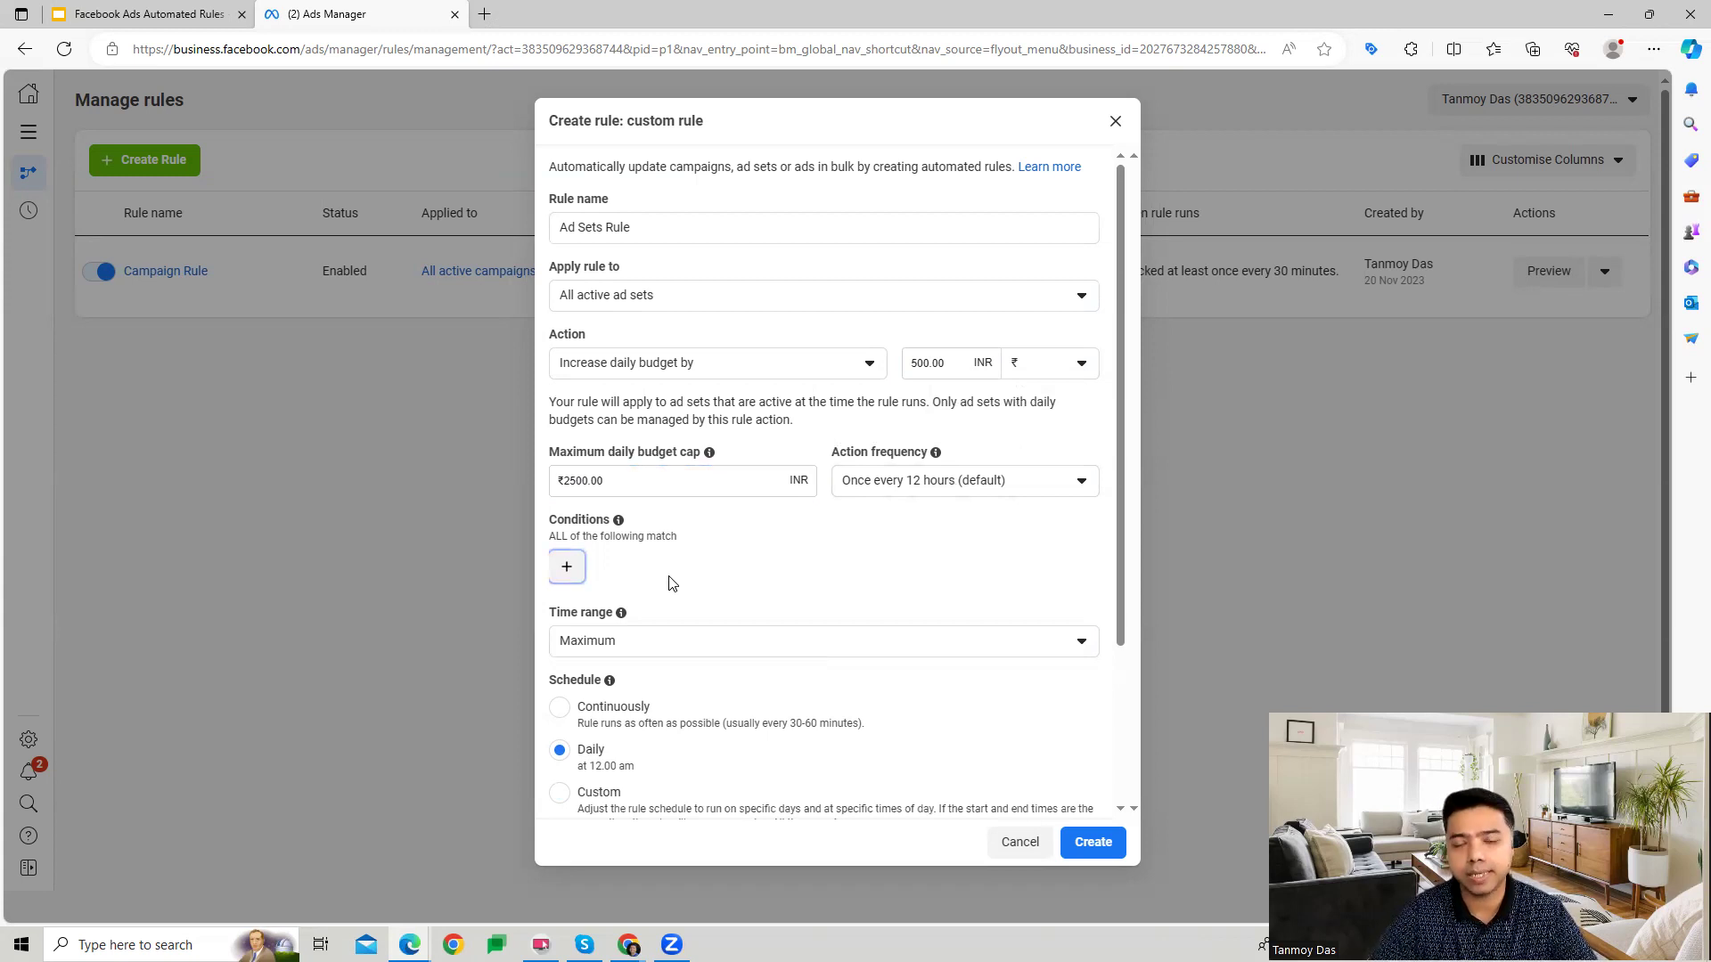
{"action": "left_click", "coordinate": [575, 577]}
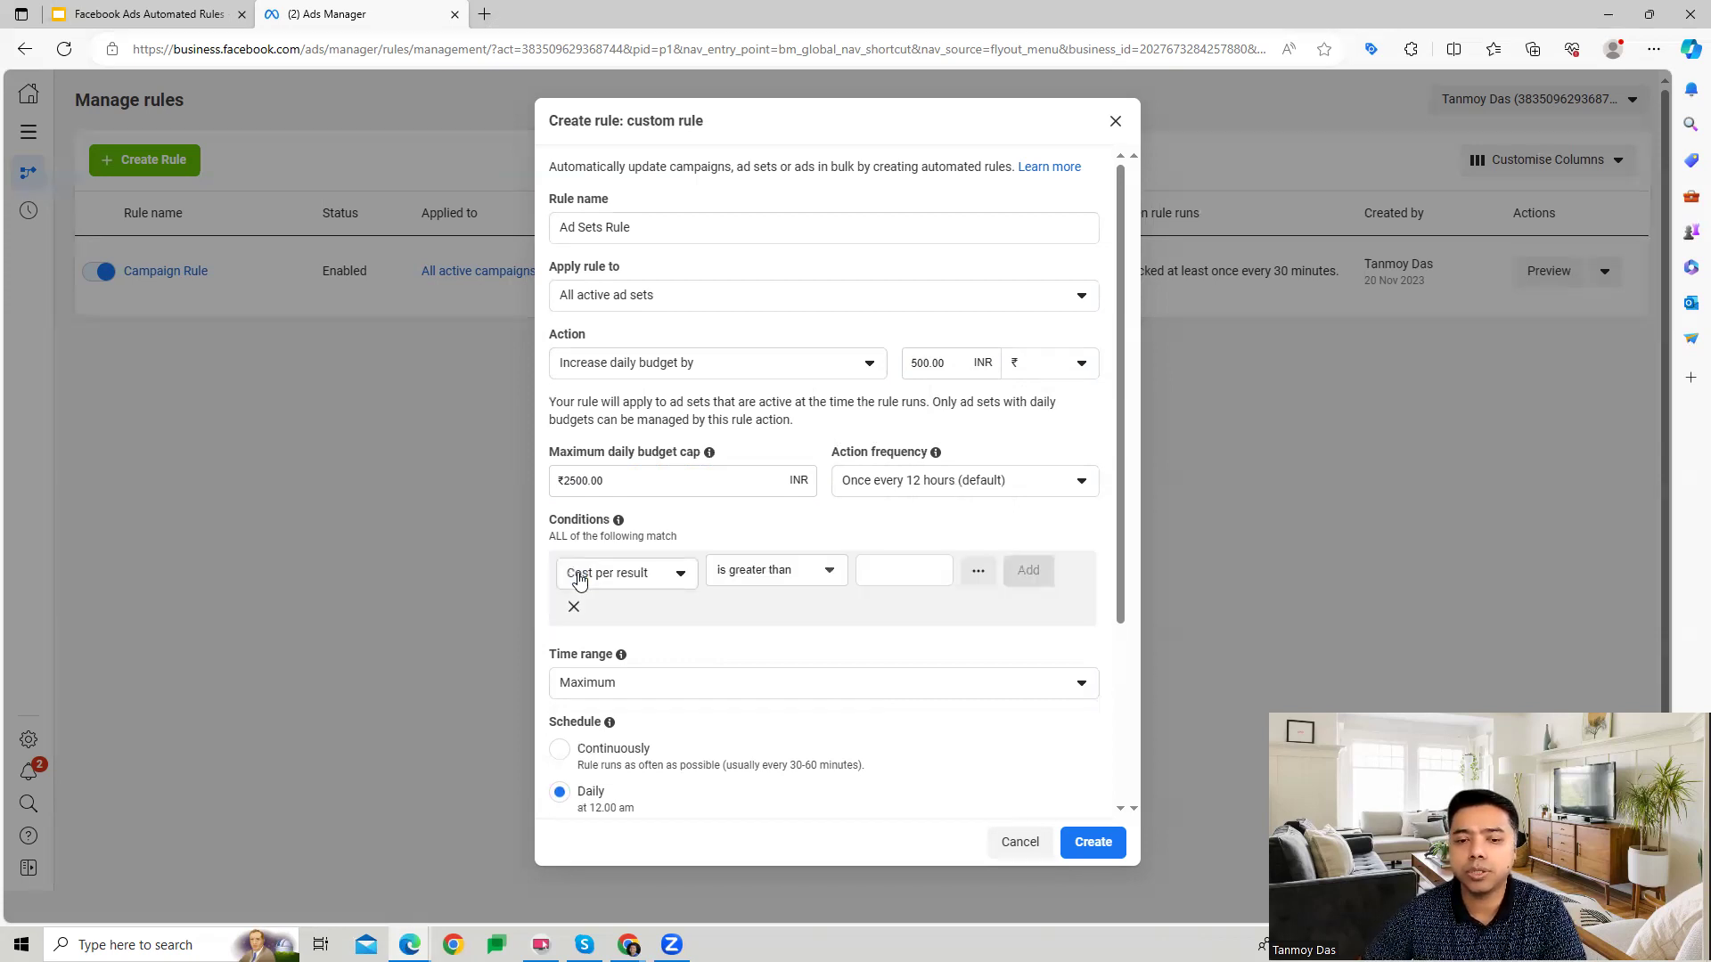
{"action": "left_click", "coordinate": [657, 580]}
{"action": "scroll", "coordinate": [679, 720], "scroll_direction": "down", "scroll_amount": 2}
{"action": "scroll", "coordinate": [655, 700], "scroll_direction": "up", "scroll_amount": 2}
{"action": "left_click", "coordinate": [642, 741]}
{"action": "left_click", "coordinate": [882, 572]}
{"action": "type", "text": "5"}
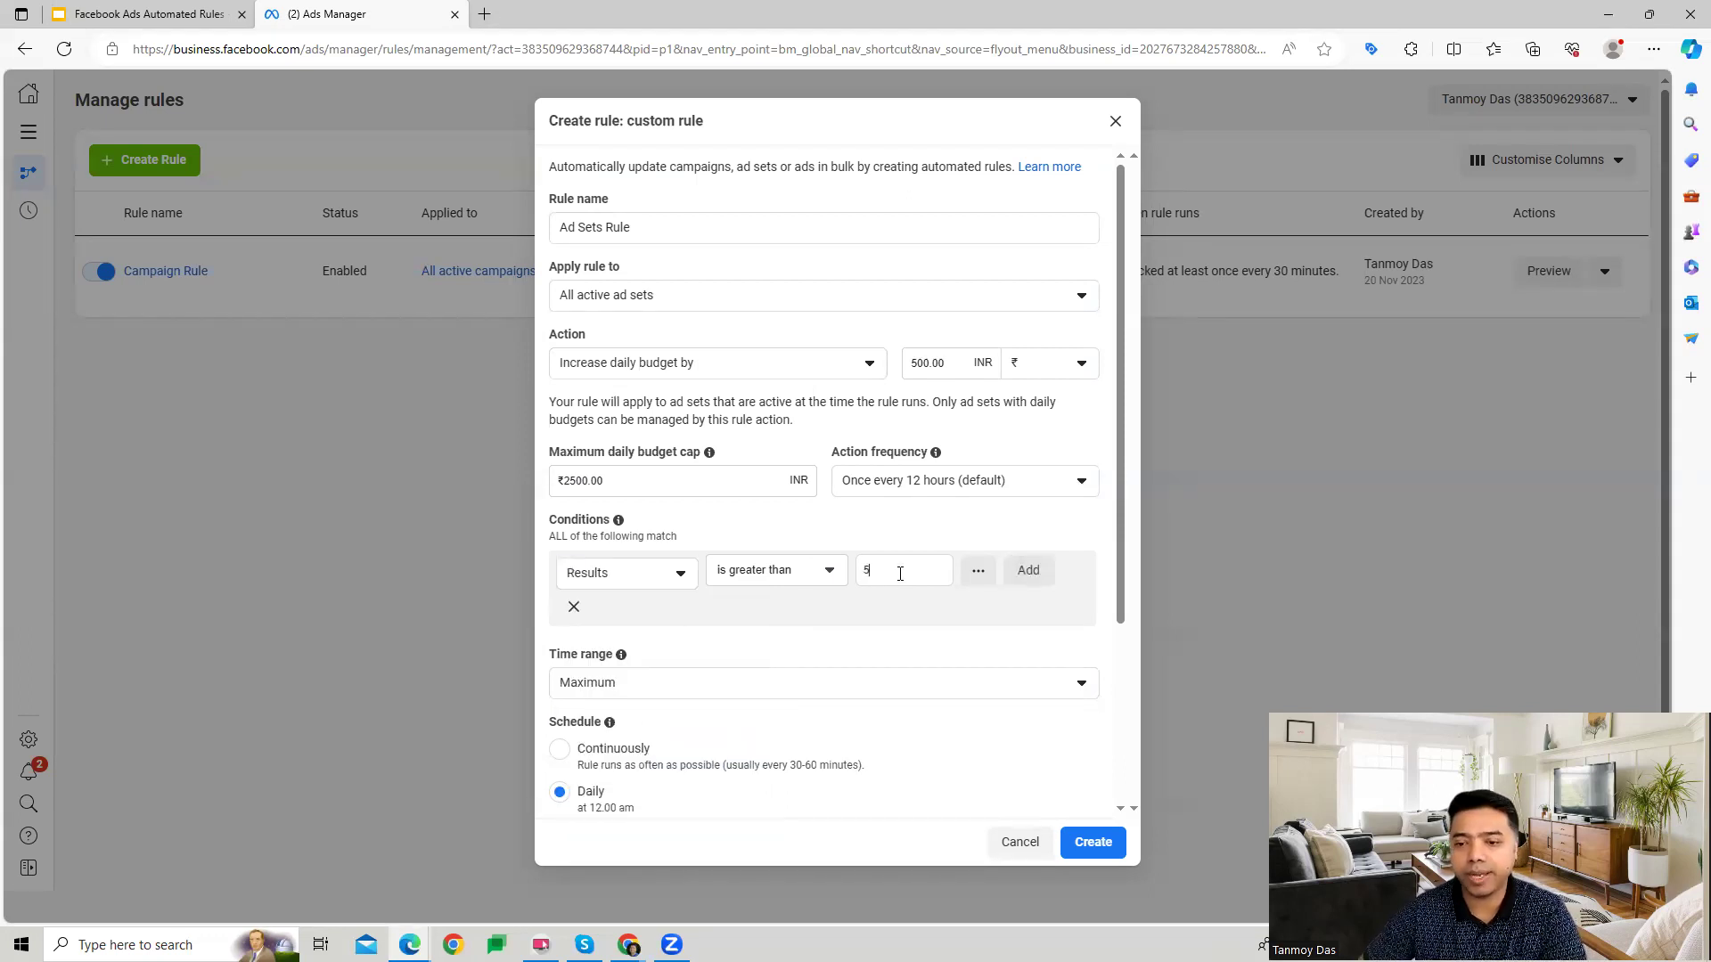
{"action": "left_click", "coordinate": [1028, 571]}
{"action": "left_click", "coordinate": [703, 567]}
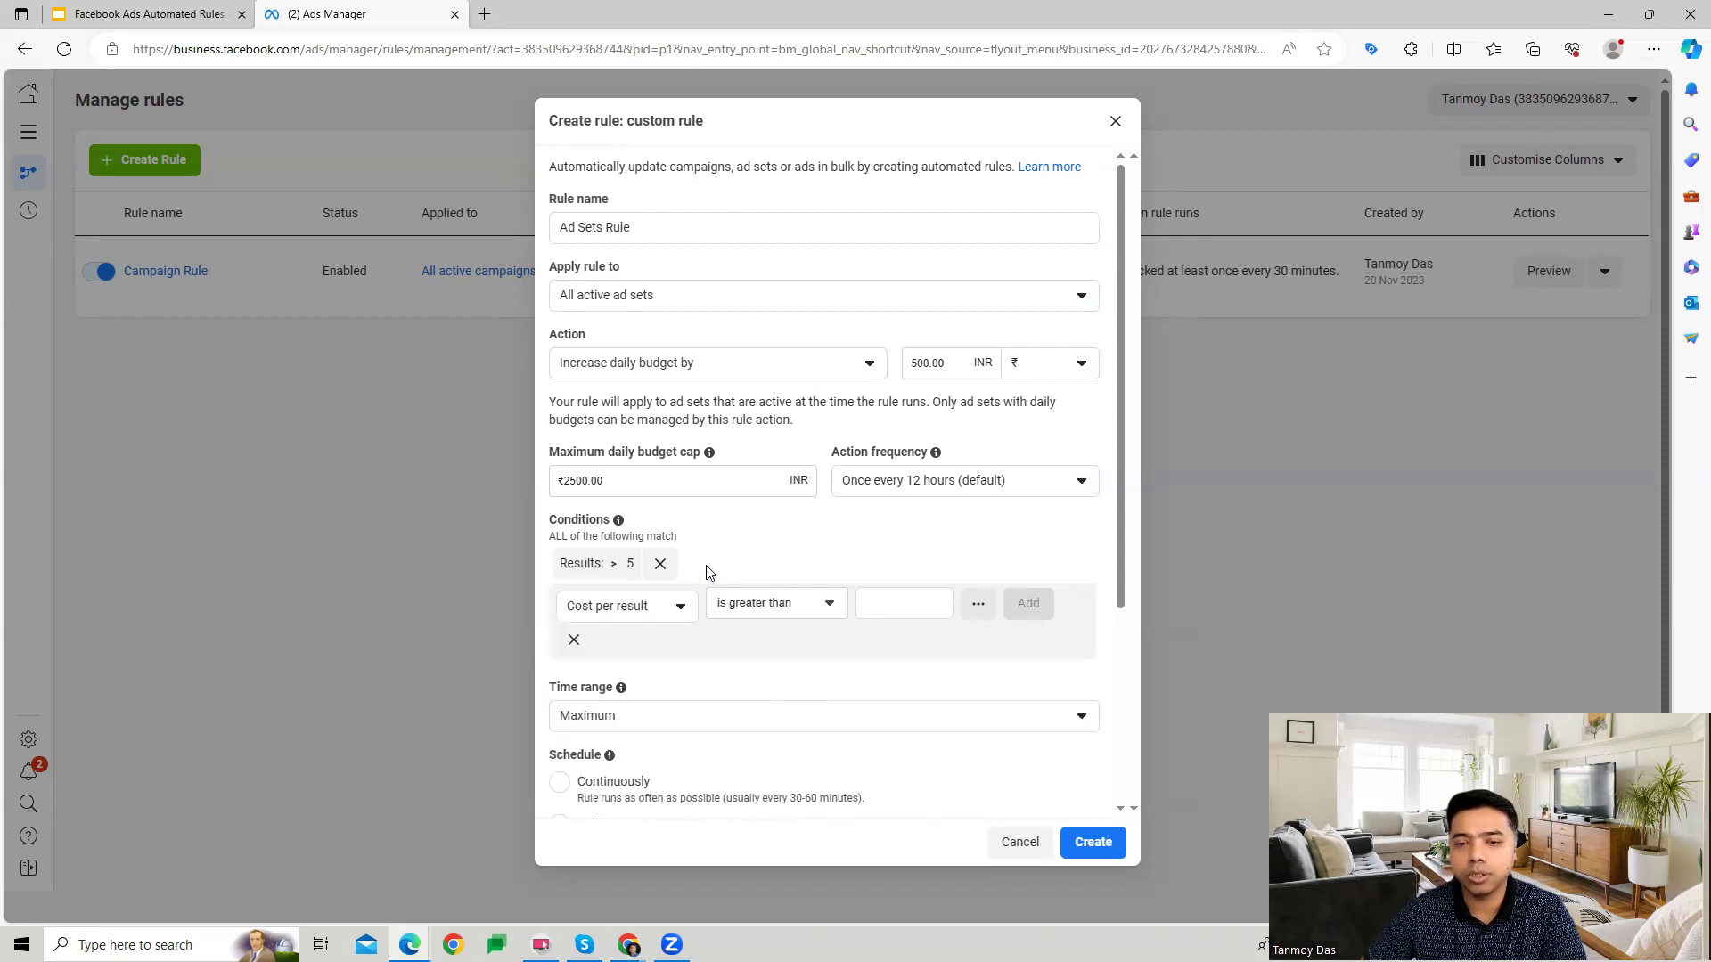
Examine the metrics and categories available for a further condition, from cost per result to settings, conversions and app events.
{"action": "left_click", "coordinate": [631, 614]}
{"action": "scroll", "coordinate": [660, 772], "scroll_direction": "down", "scroll_amount": 3}
{"action": "scroll", "coordinate": [658, 769], "scroll_direction": "down", "scroll_amount": 5}
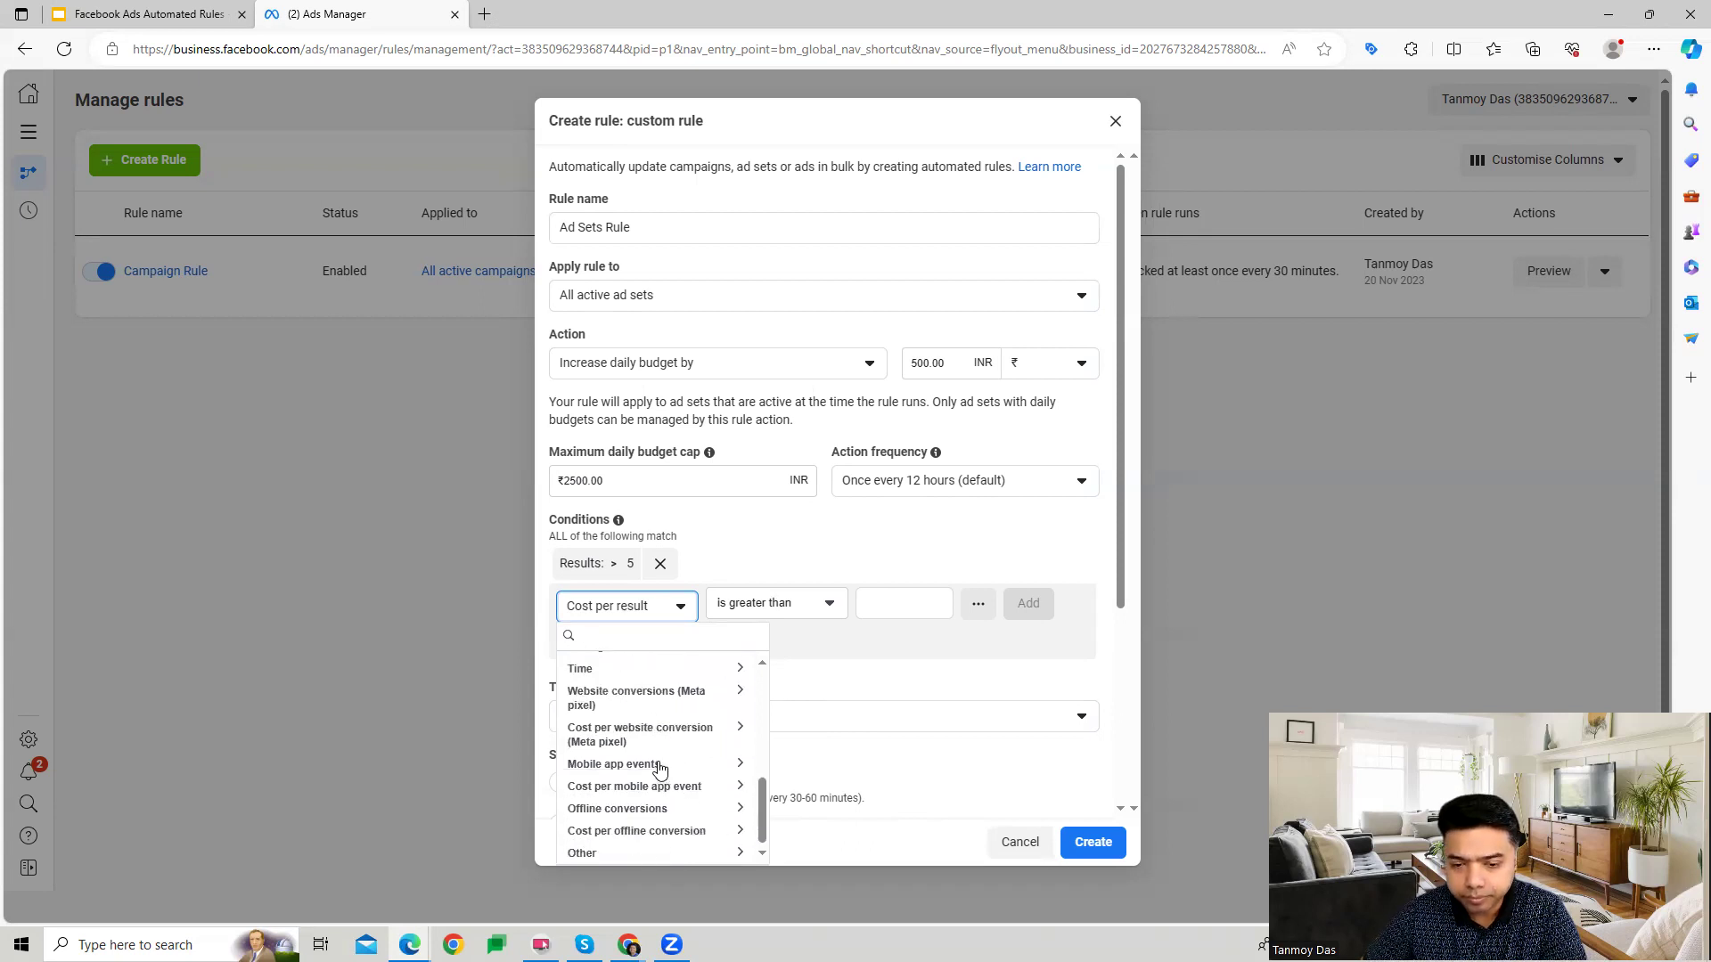
{"action": "scroll", "coordinate": [650, 784], "scroll_direction": "up", "scroll_amount": 8}
{"action": "scroll", "coordinate": [650, 763], "scroll_direction": "up", "scroll_amount": 1}
{"action": "scroll", "coordinate": [650, 764], "scroll_direction": "down", "scroll_amount": 1}
{"action": "scroll", "coordinate": [650, 764], "scroll_direction": "down", "scroll_amount": 1}
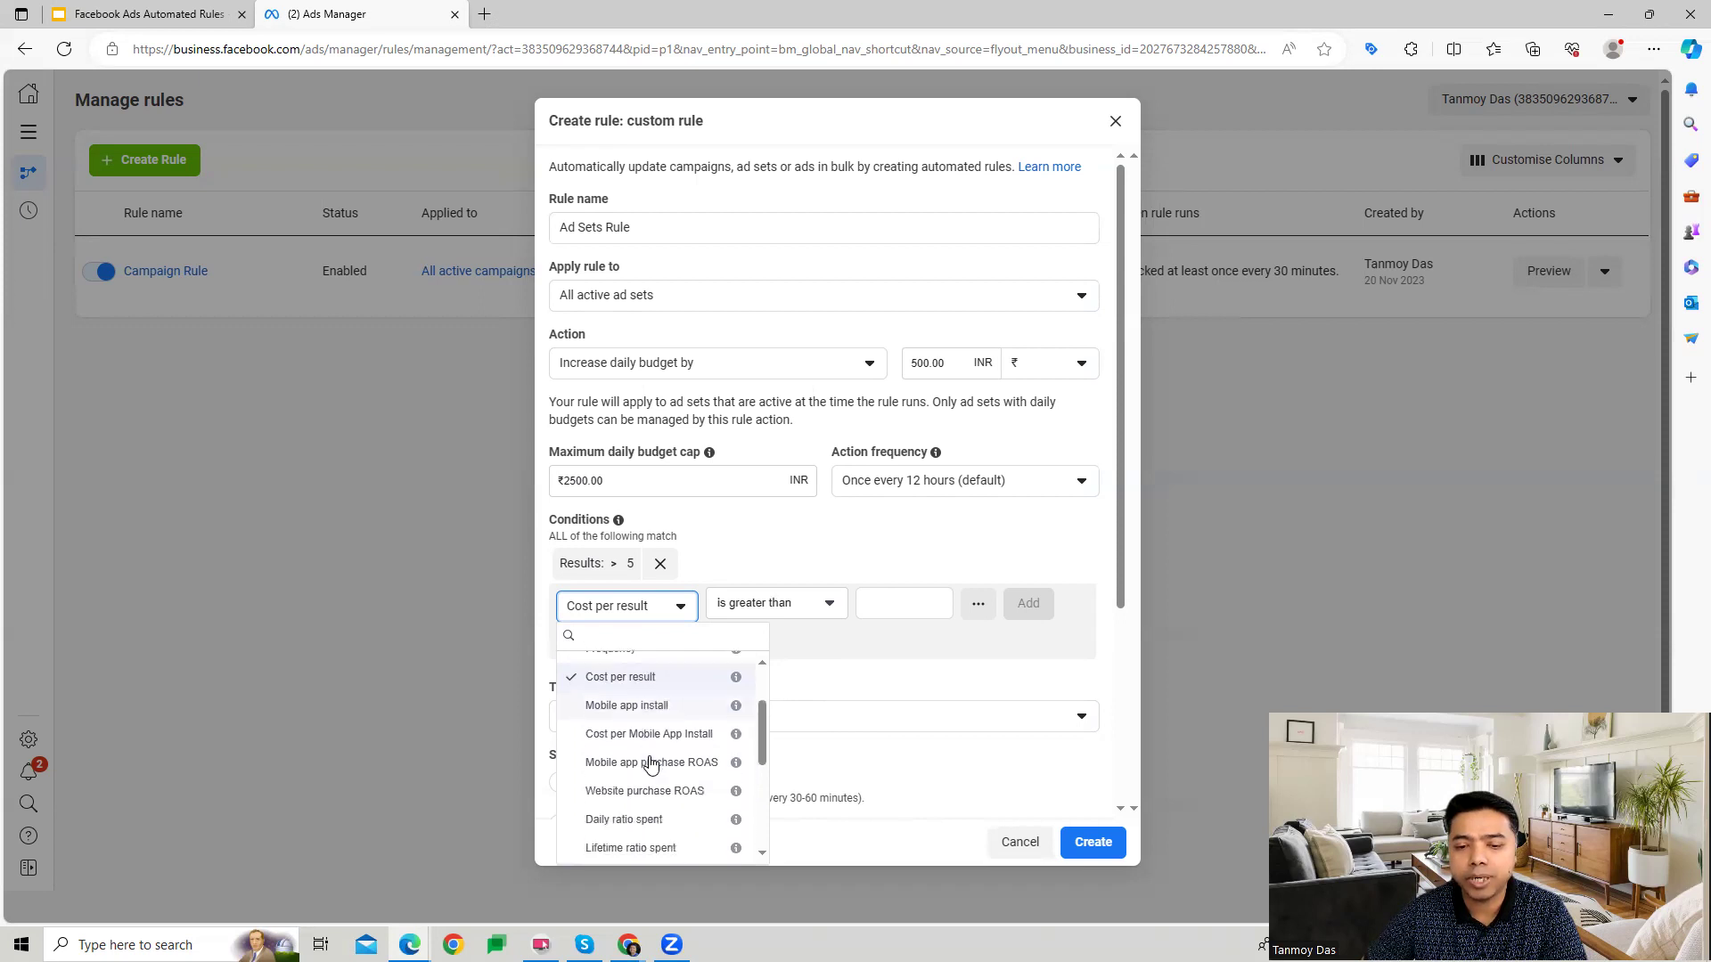
{"action": "scroll", "coordinate": [651, 764], "scroll_direction": "up", "scroll_amount": 2}
{"action": "scroll", "coordinate": [646, 744], "scroll_direction": "down", "scroll_amount": 3}
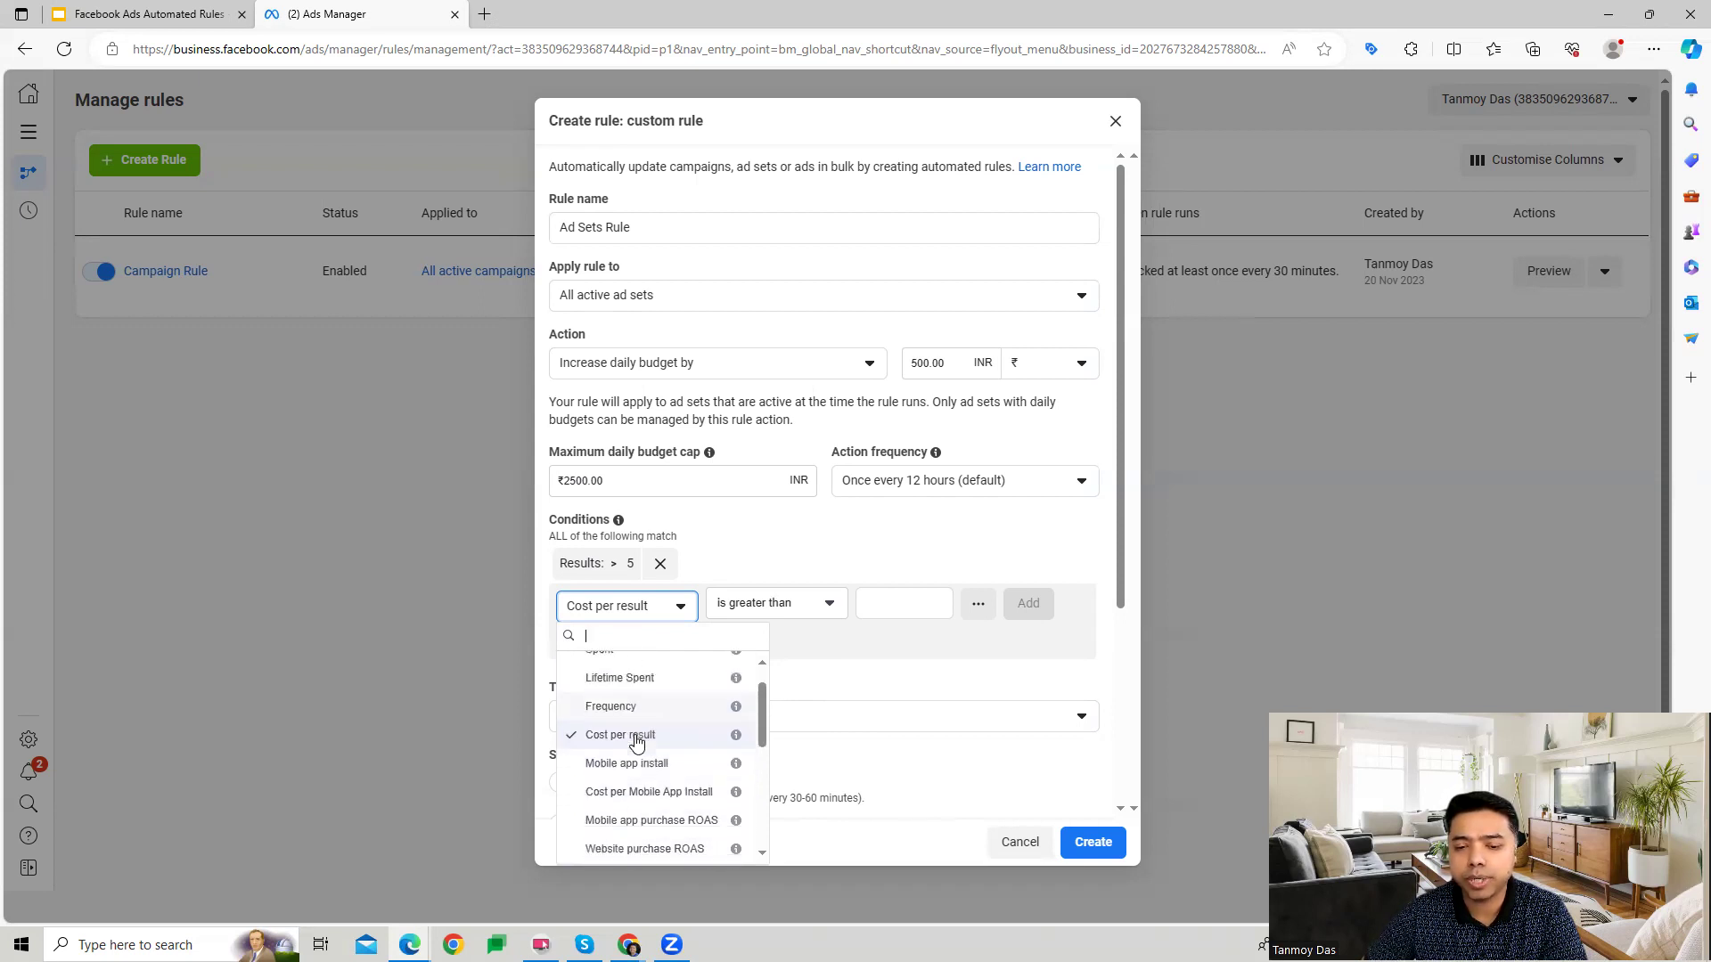
{"action": "left_click", "coordinate": [646, 743]}
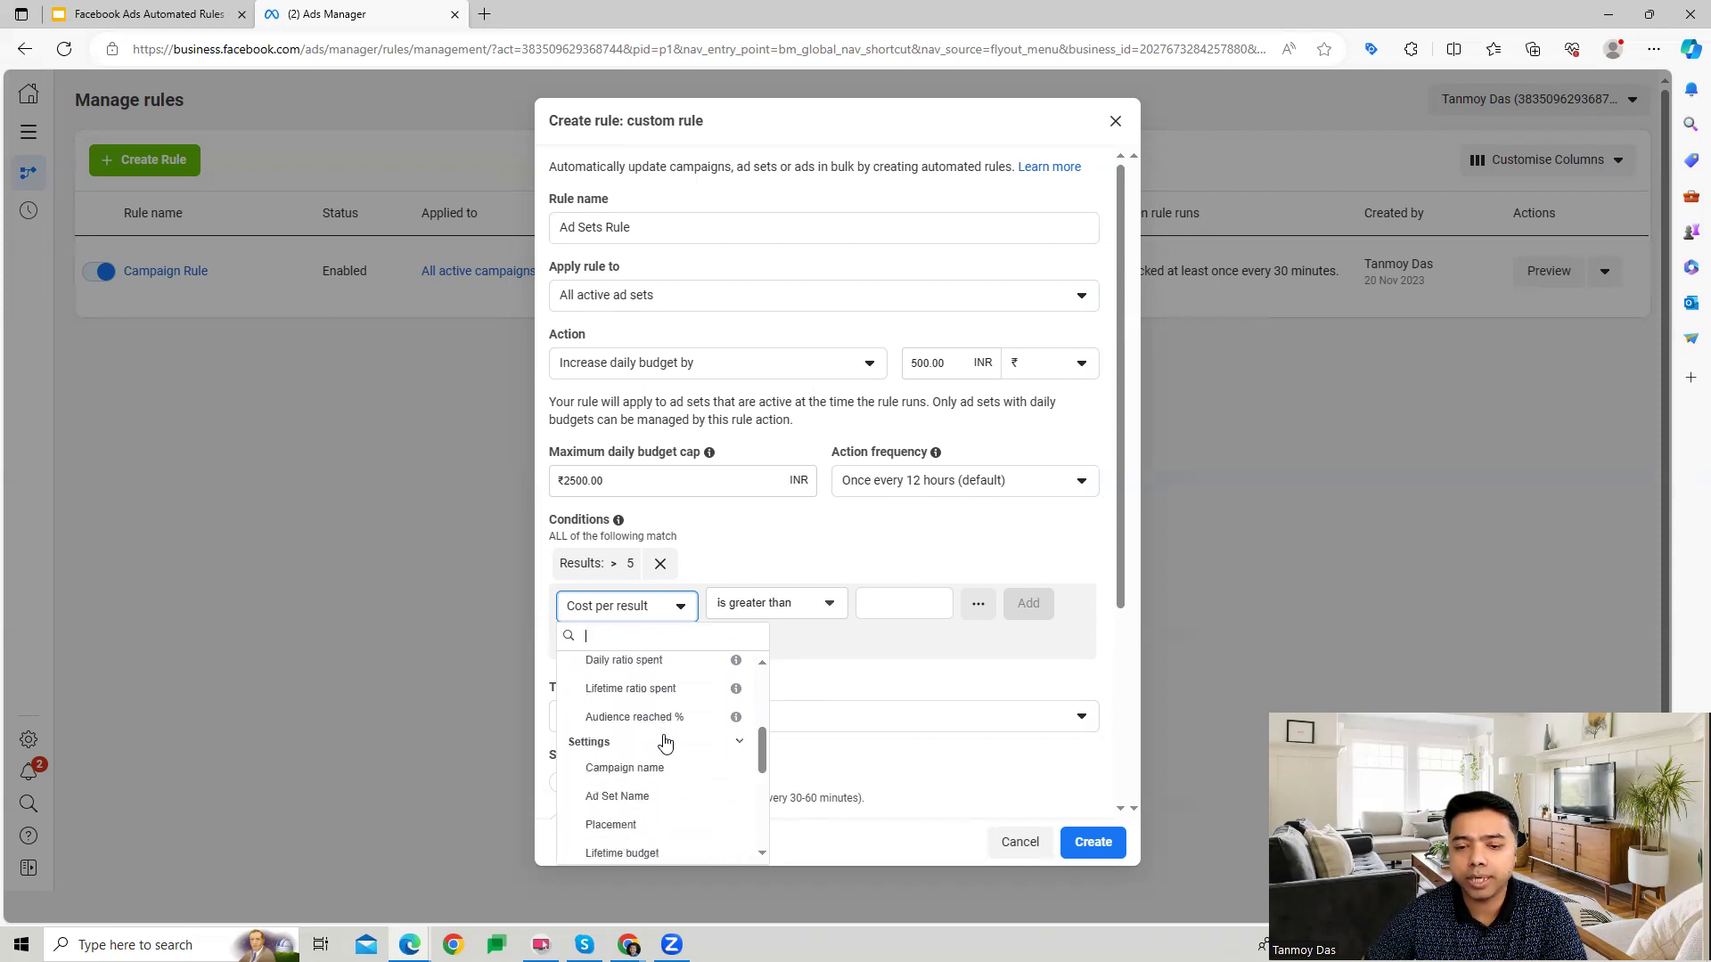
{"action": "scroll", "coordinate": [665, 742], "scroll_direction": "down", "scroll_amount": 5}
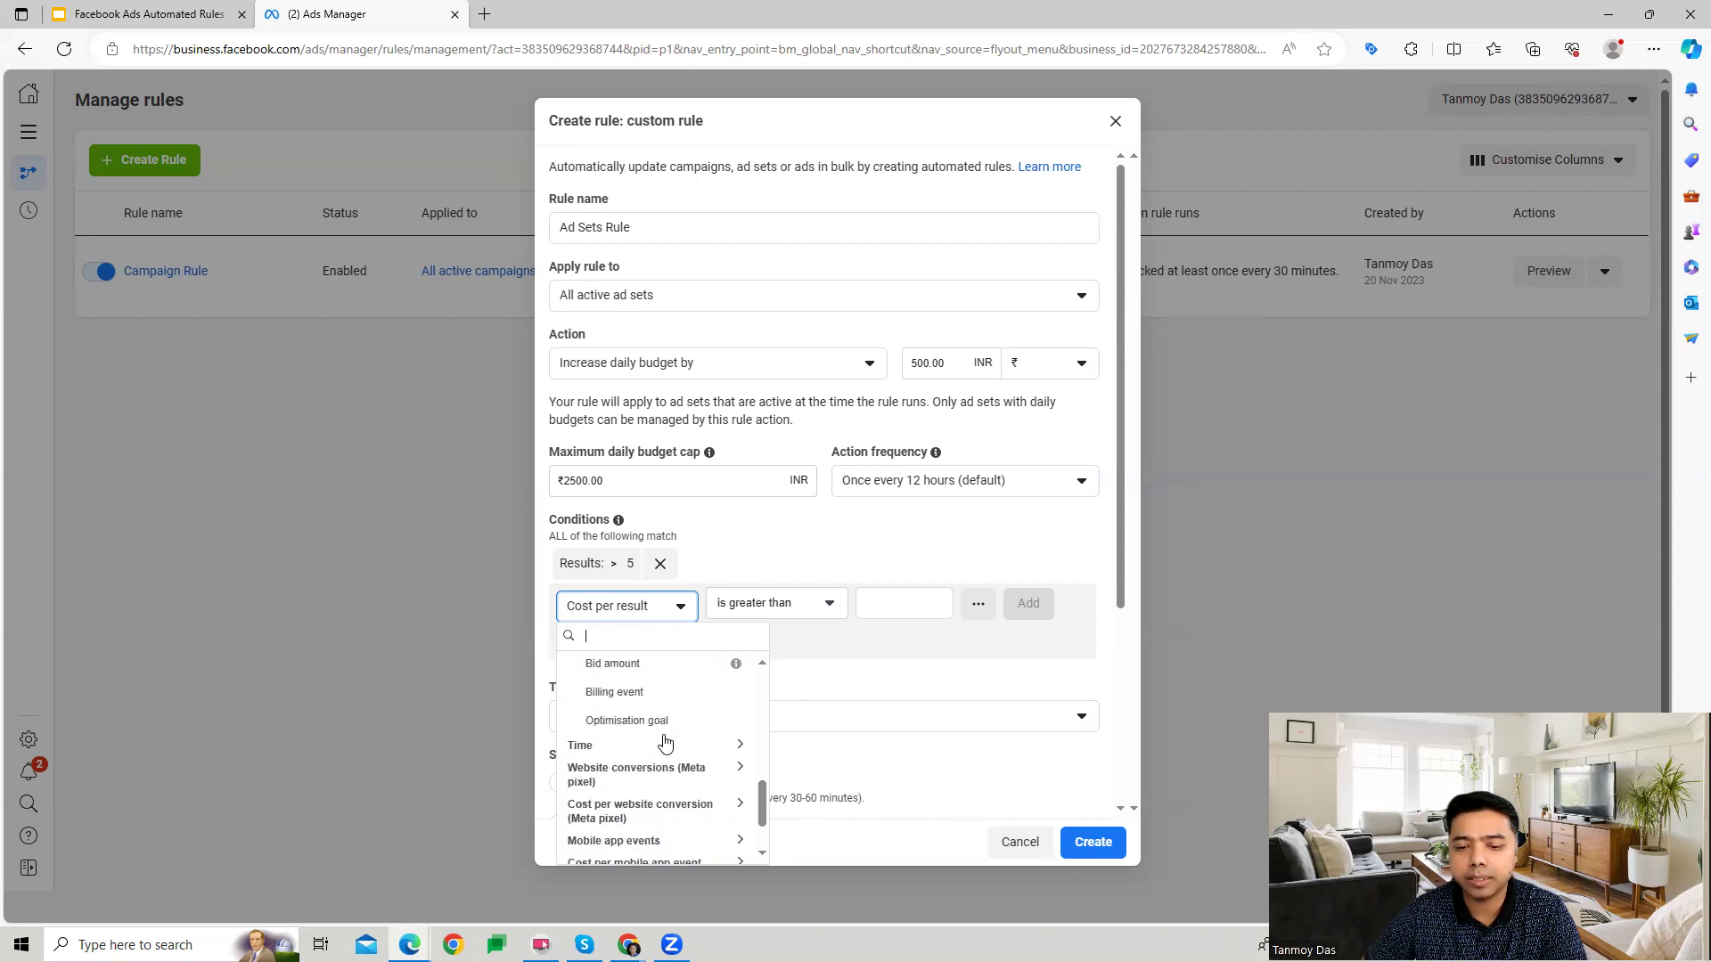
{"action": "scroll", "coordinate": [675, 746], "scroll_direction": "down", "scroll_amount": 2}
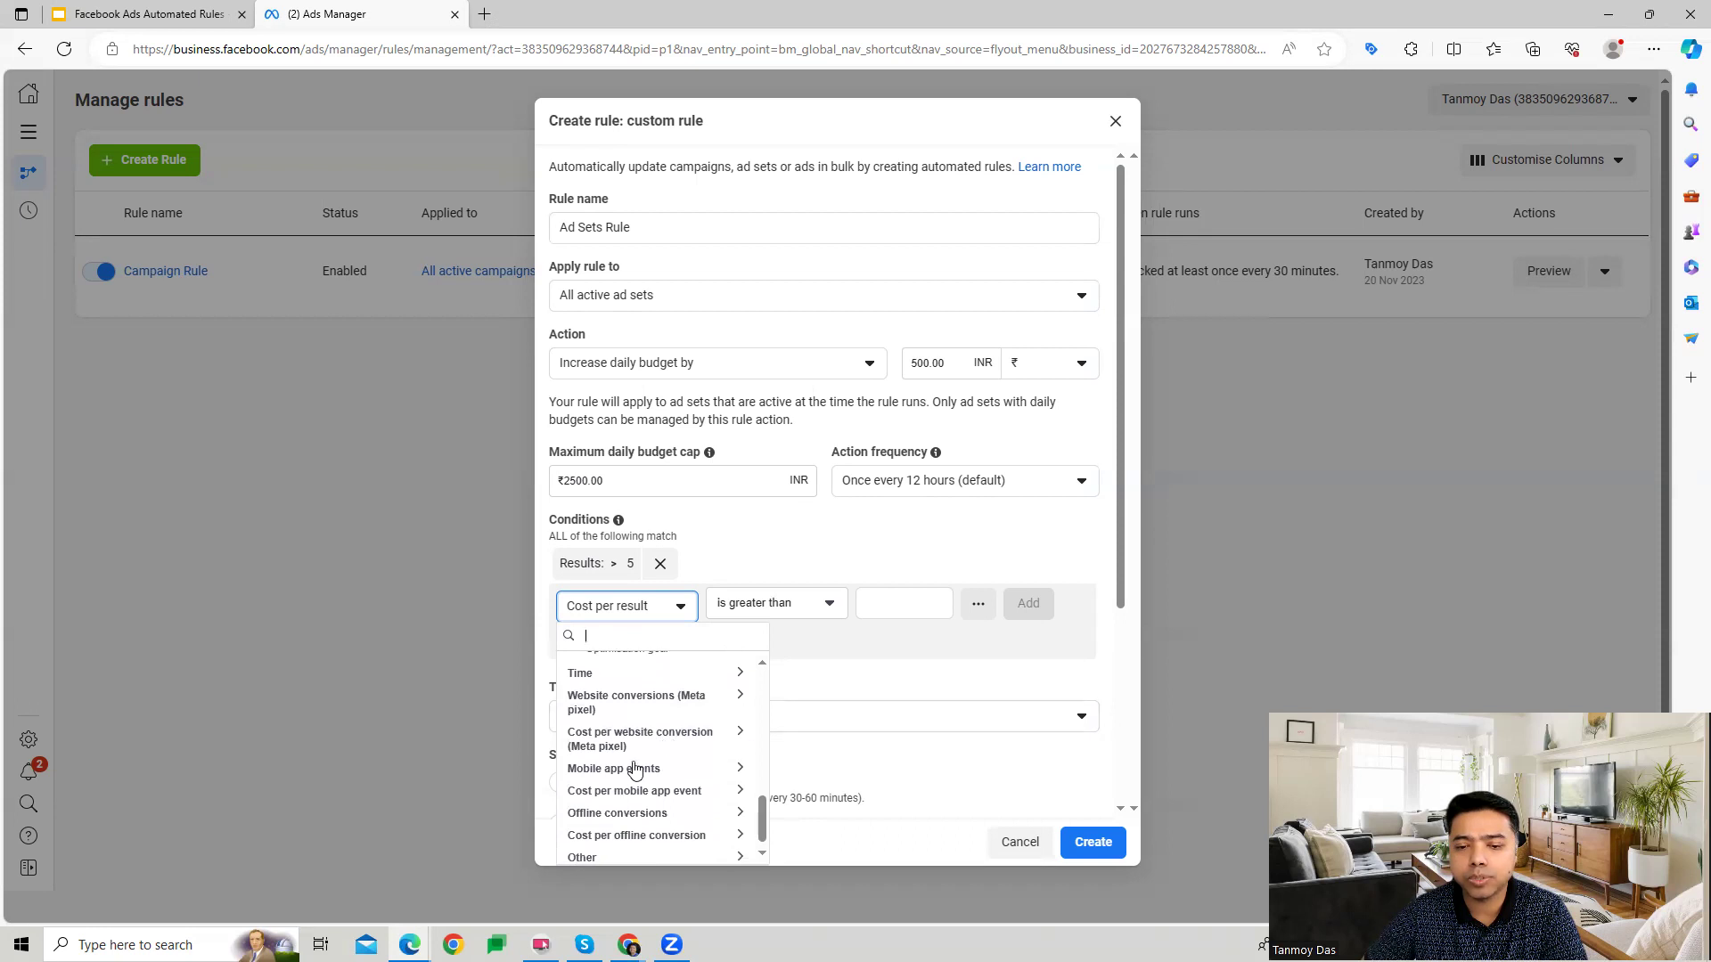
{"action": "left_click", "coordinate": [822, 678]}
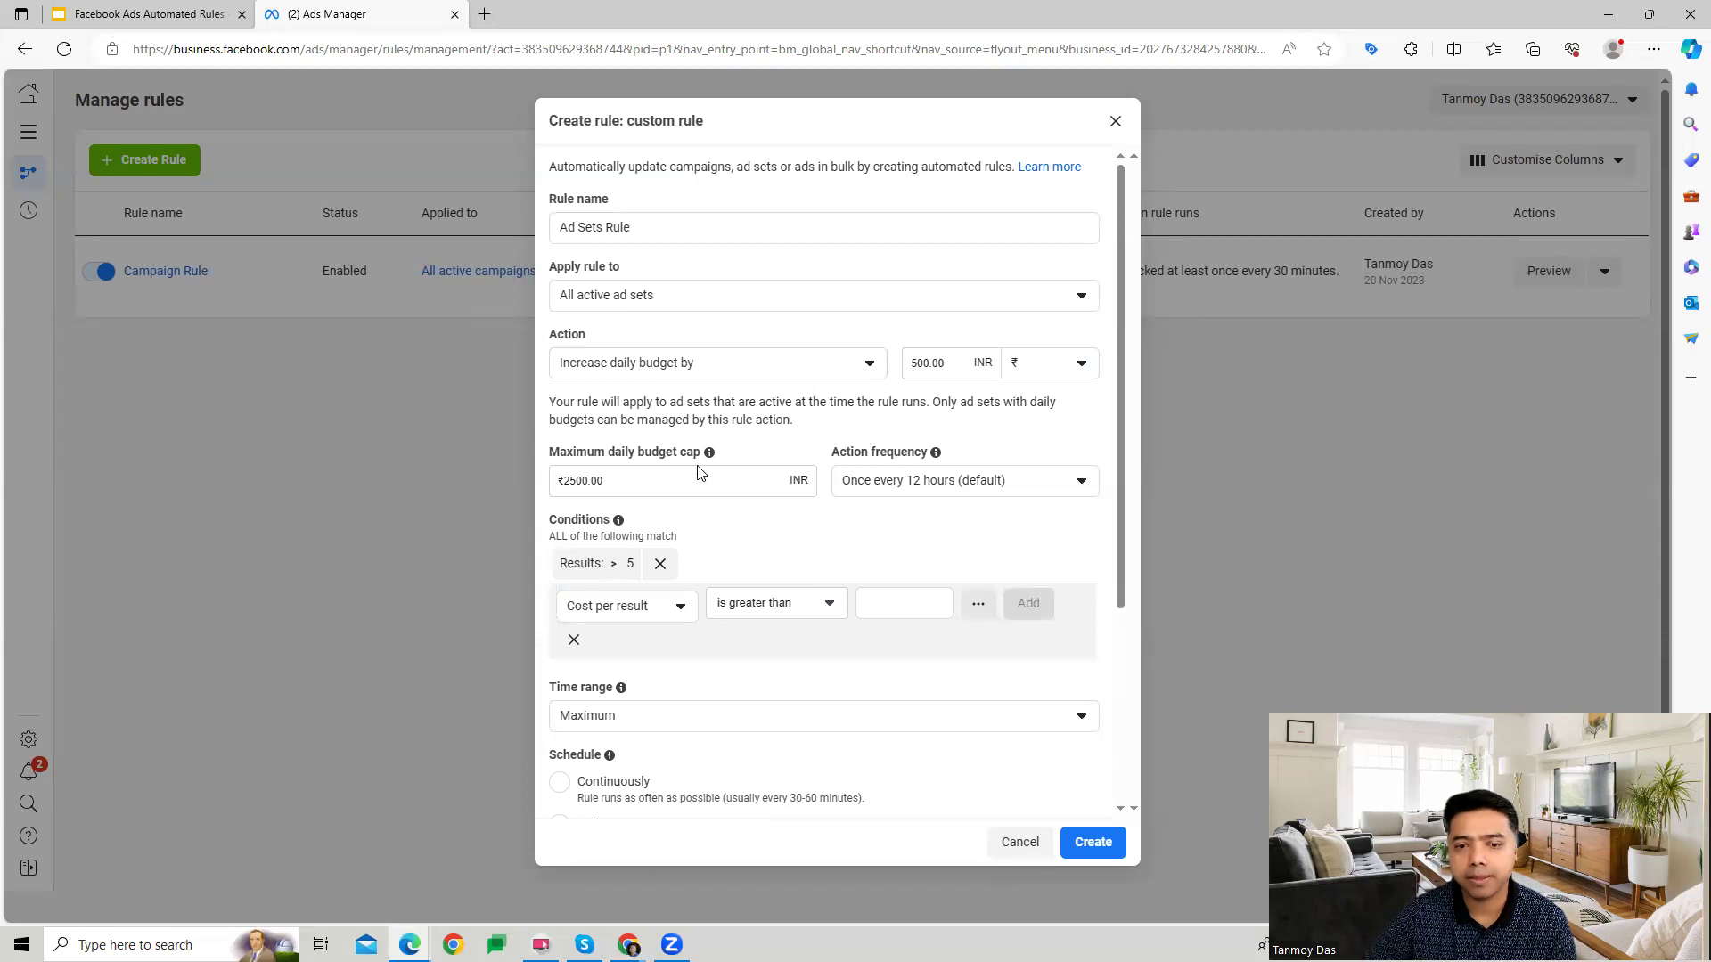
Compare the Continuously and Daily schedules, keep Daily, and create the Ad Sets Rule.
{"action": "scroll", "coordinate": [802, 552], "scroll_direction": "down", "scroll_amount": 3}
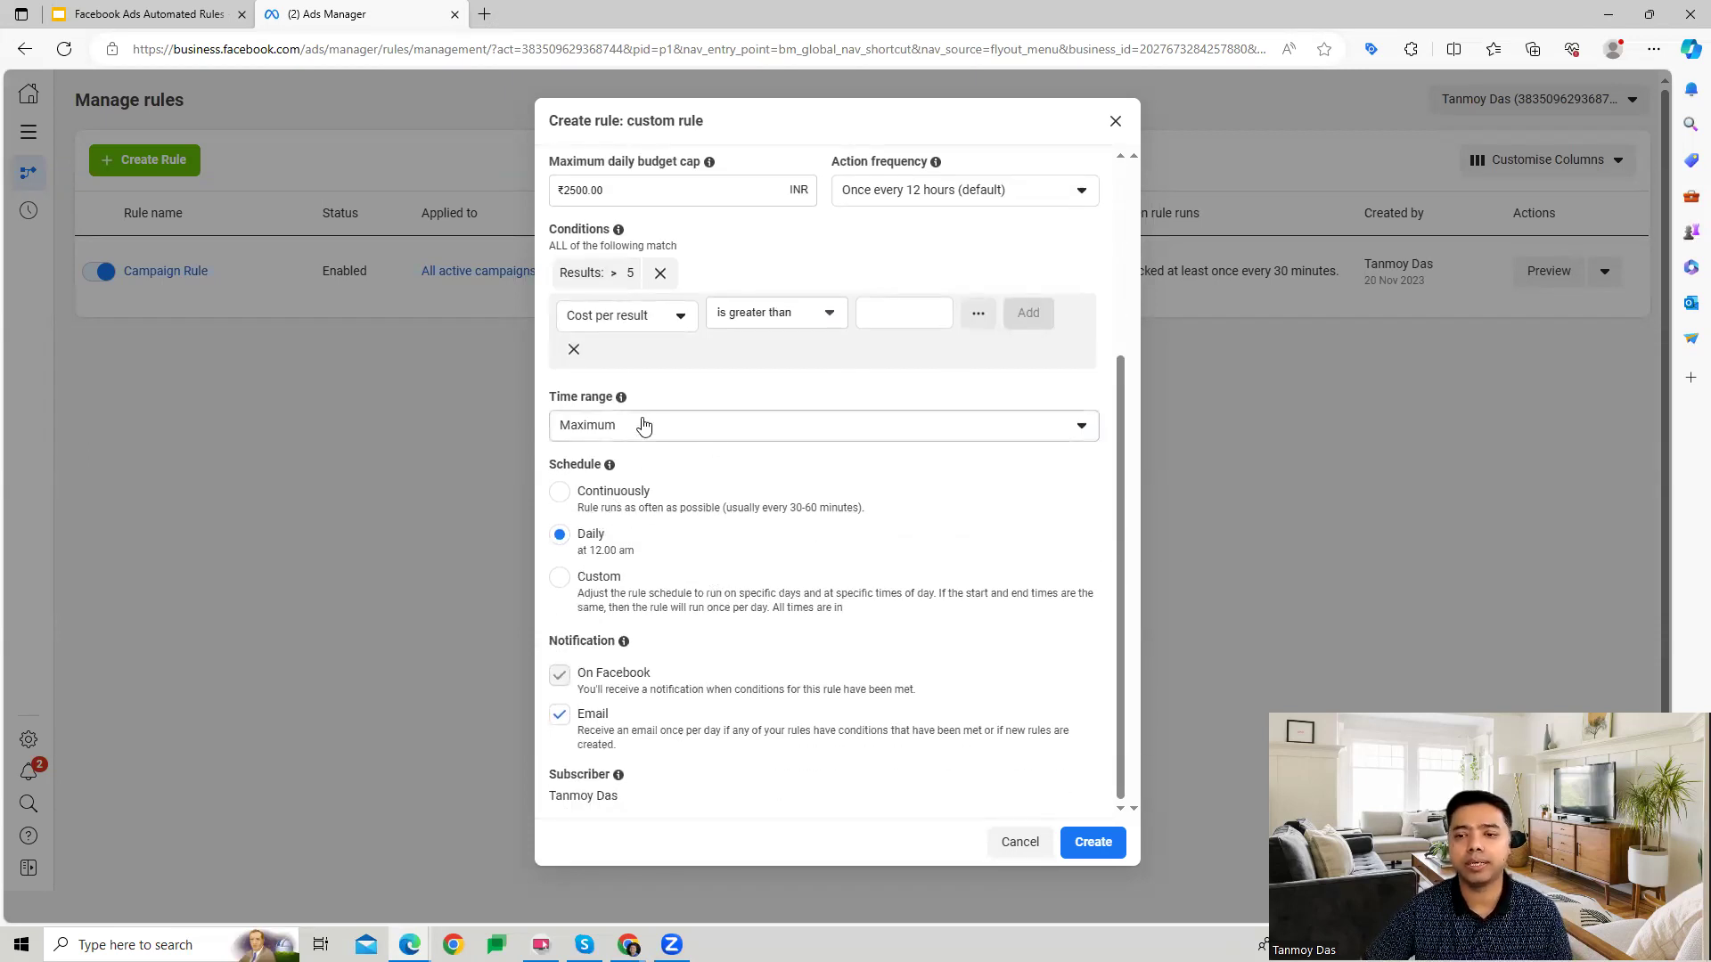
{"action": "left_click", "coordinate": [561, 494]}
{"action": "left_click", "coordinate": [560, 537]}
{"action": "left_click", "coordinate": [561, 495]}
{"action": "left_click", "coordinate": [560, 535]}
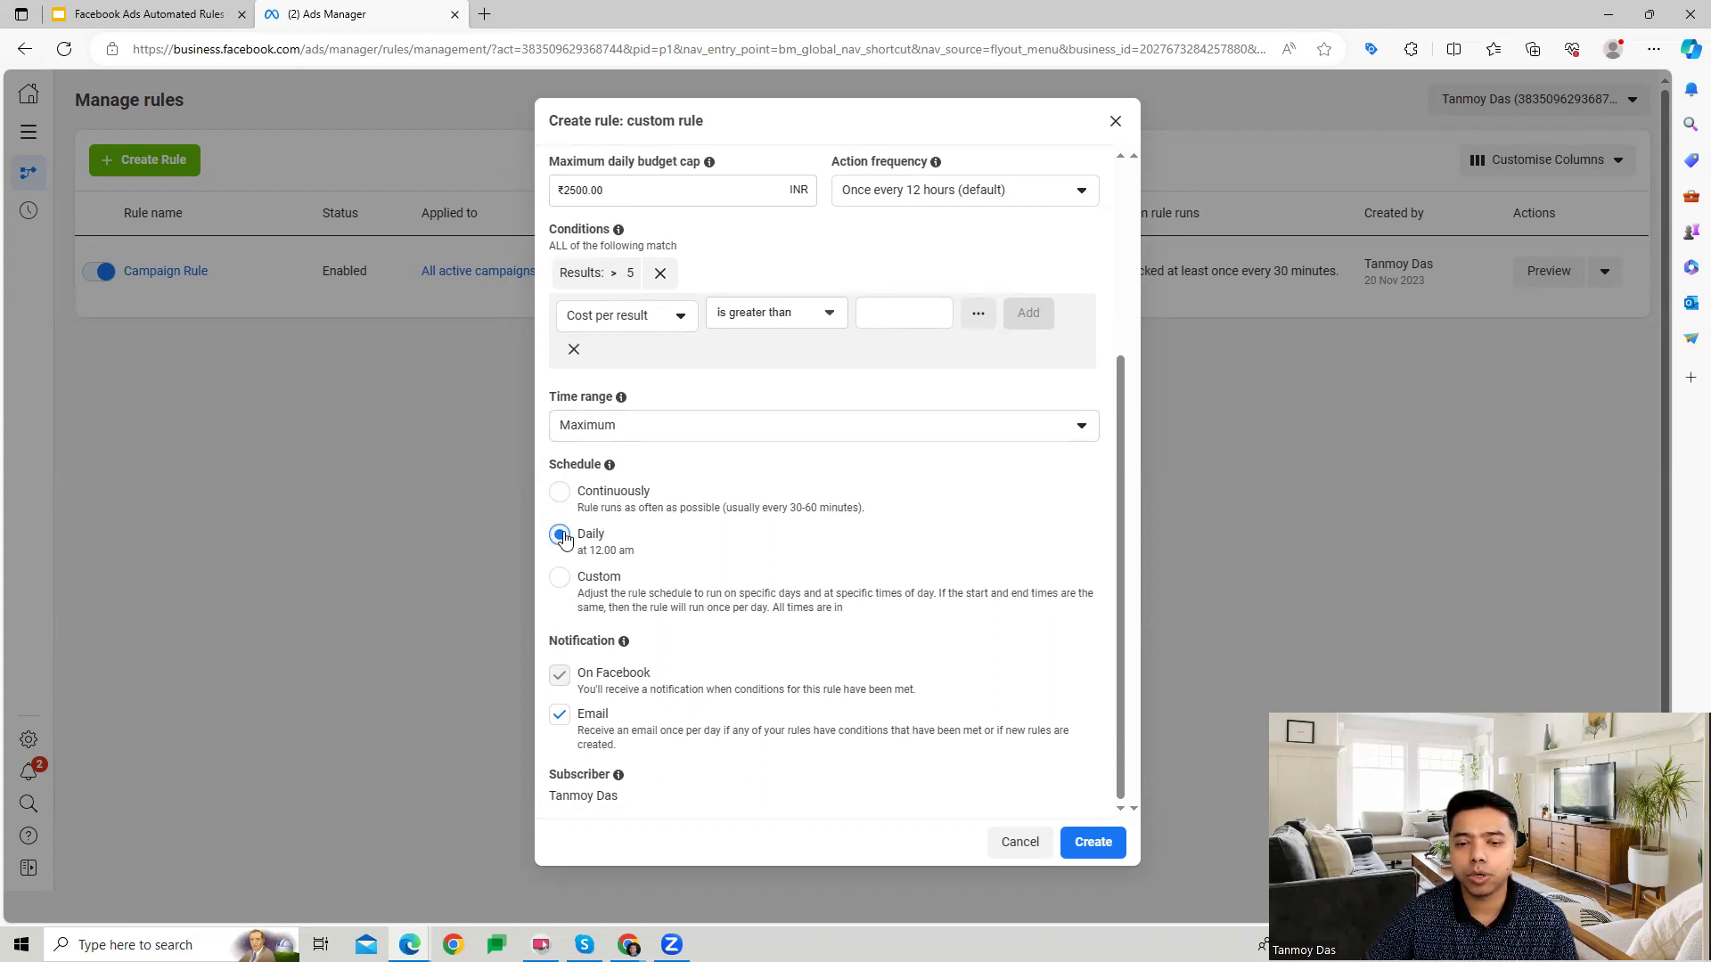
{"action": "left_click", "coordinate": [1093, 844]}
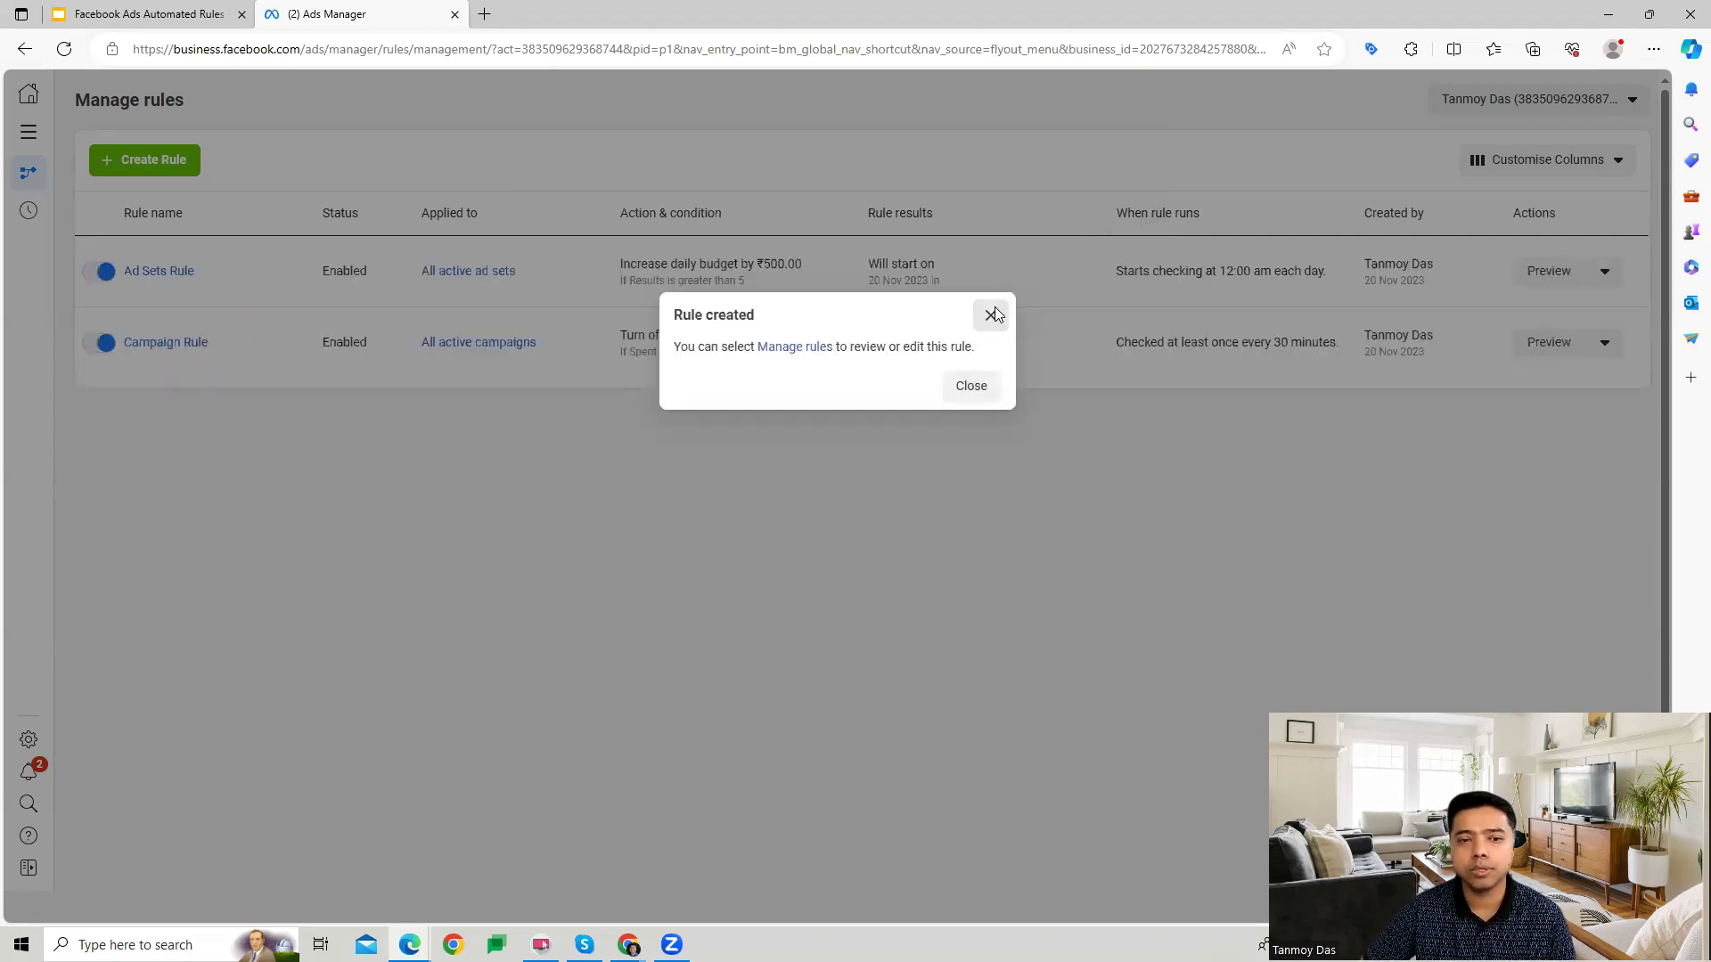
{"action": "left_click", "coordinate": [991, 315]}
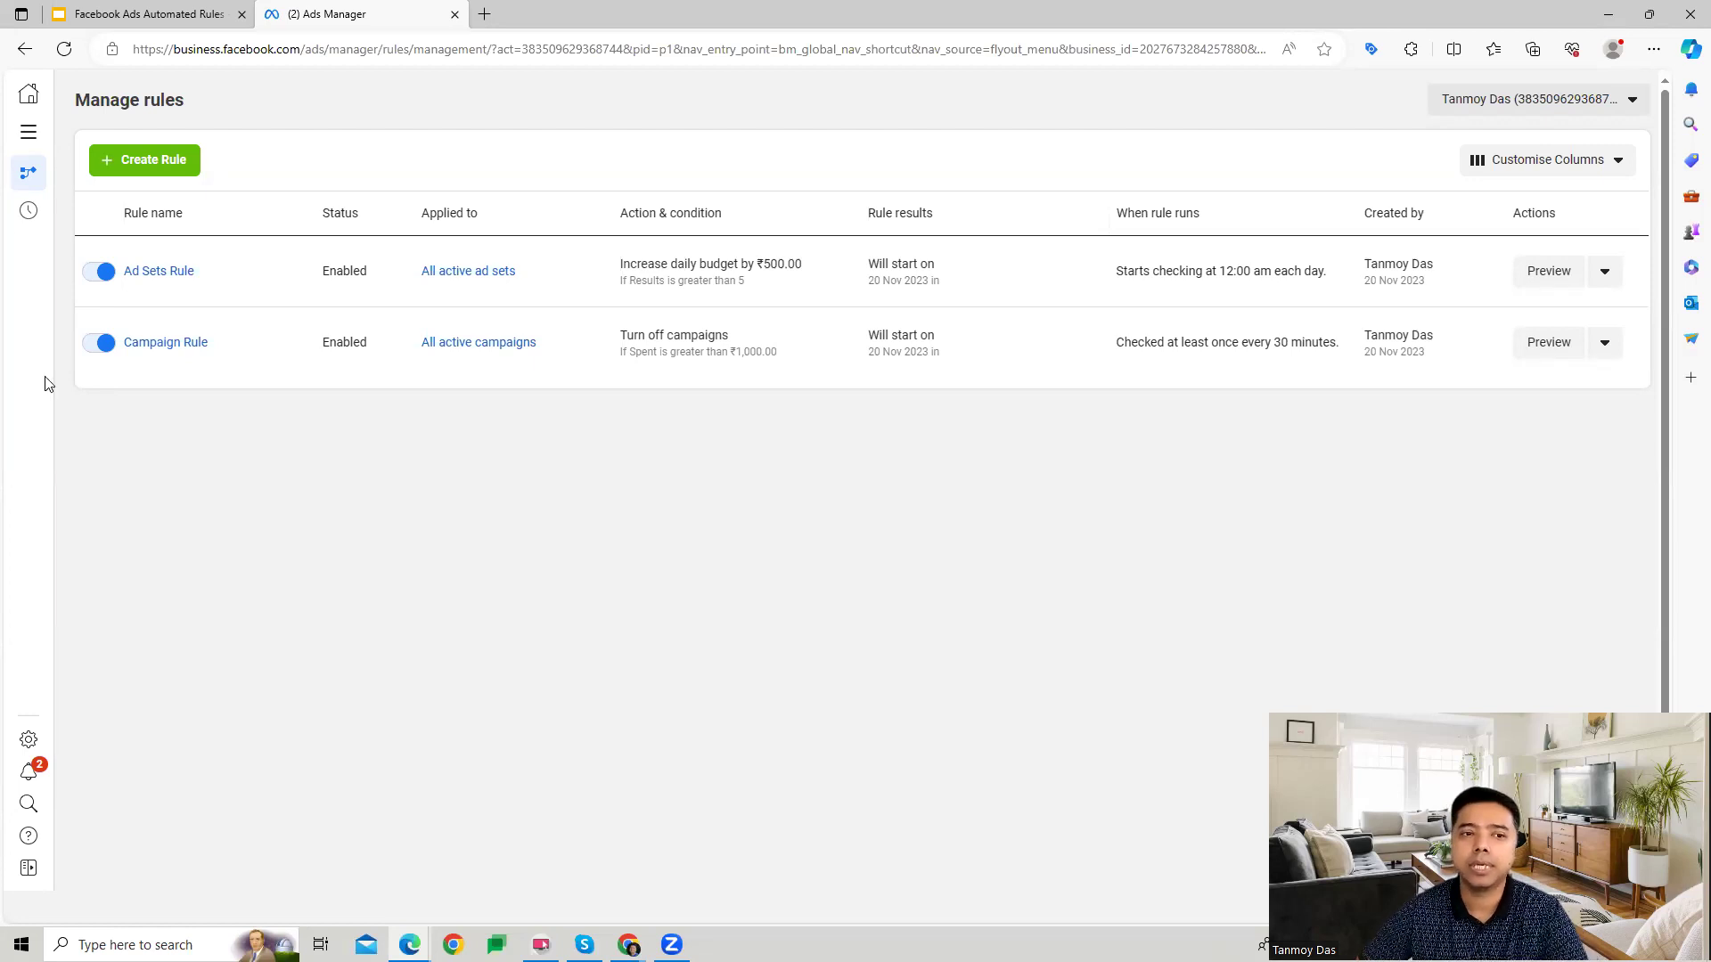
Start a custom rule named "Ad Rule" and apply it to all active ads.
{"action": "left_click", "coordinate": [146, 162]}
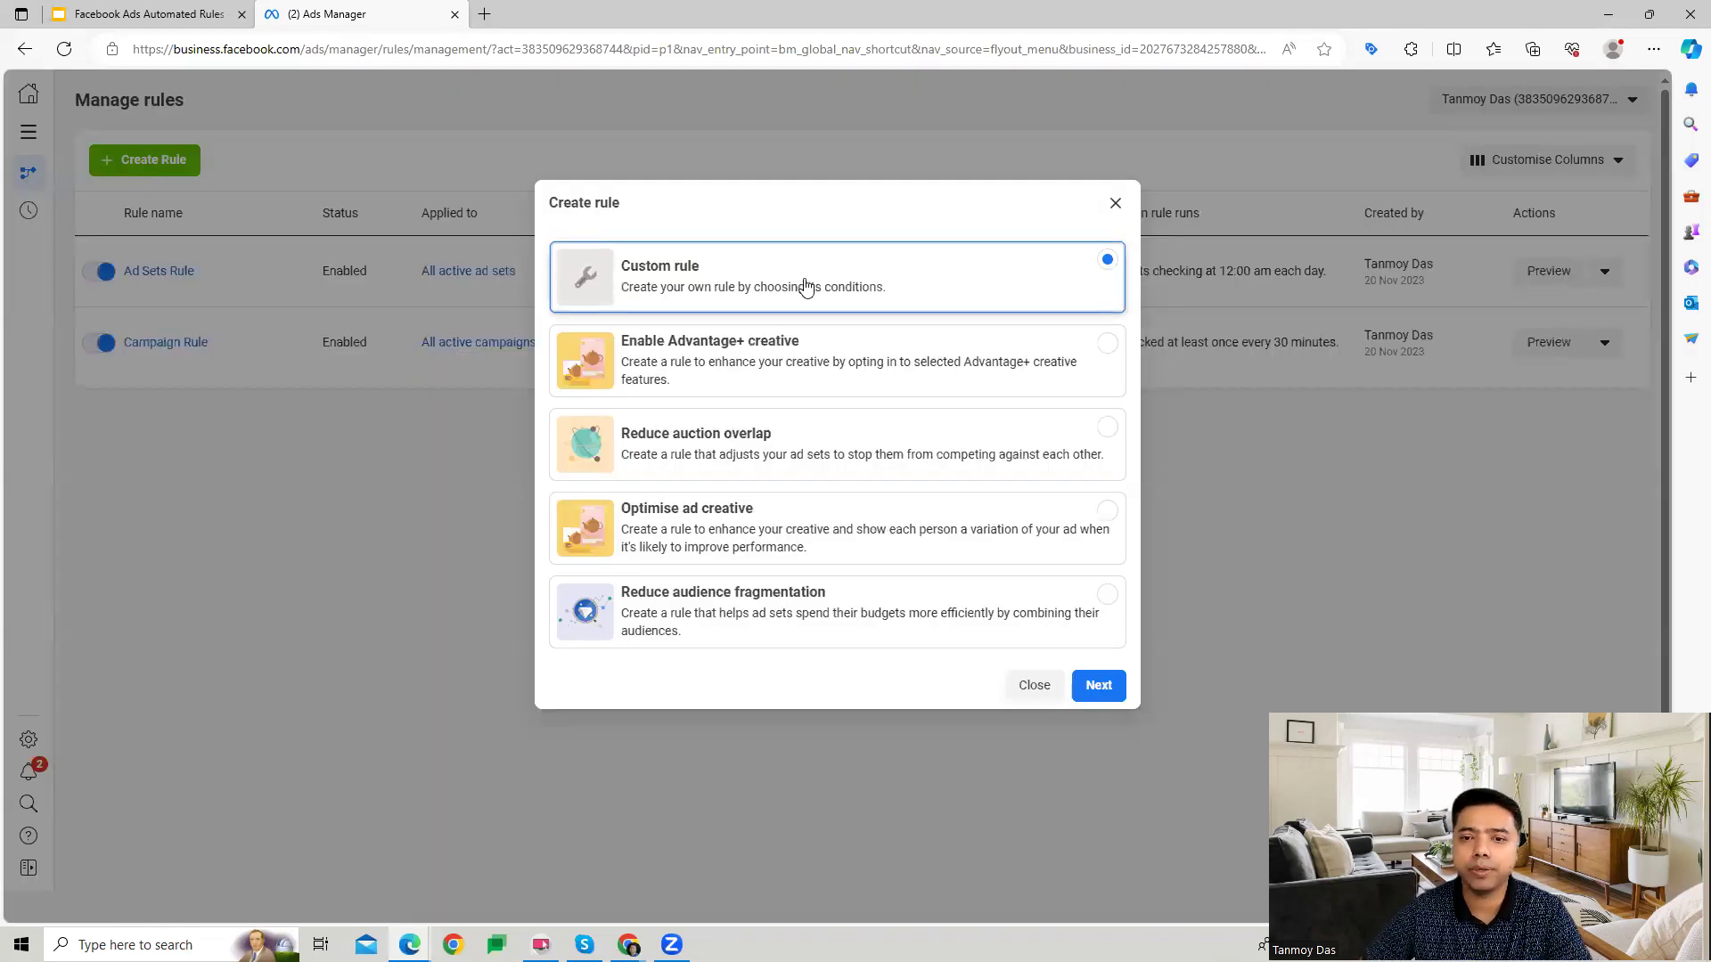
{"action": "left_click", "coordinate": [1101, 685]}
{"action": "left_click", "coordinate": [631, 231]}
{"action": "type", "text": "Ad Rule"}
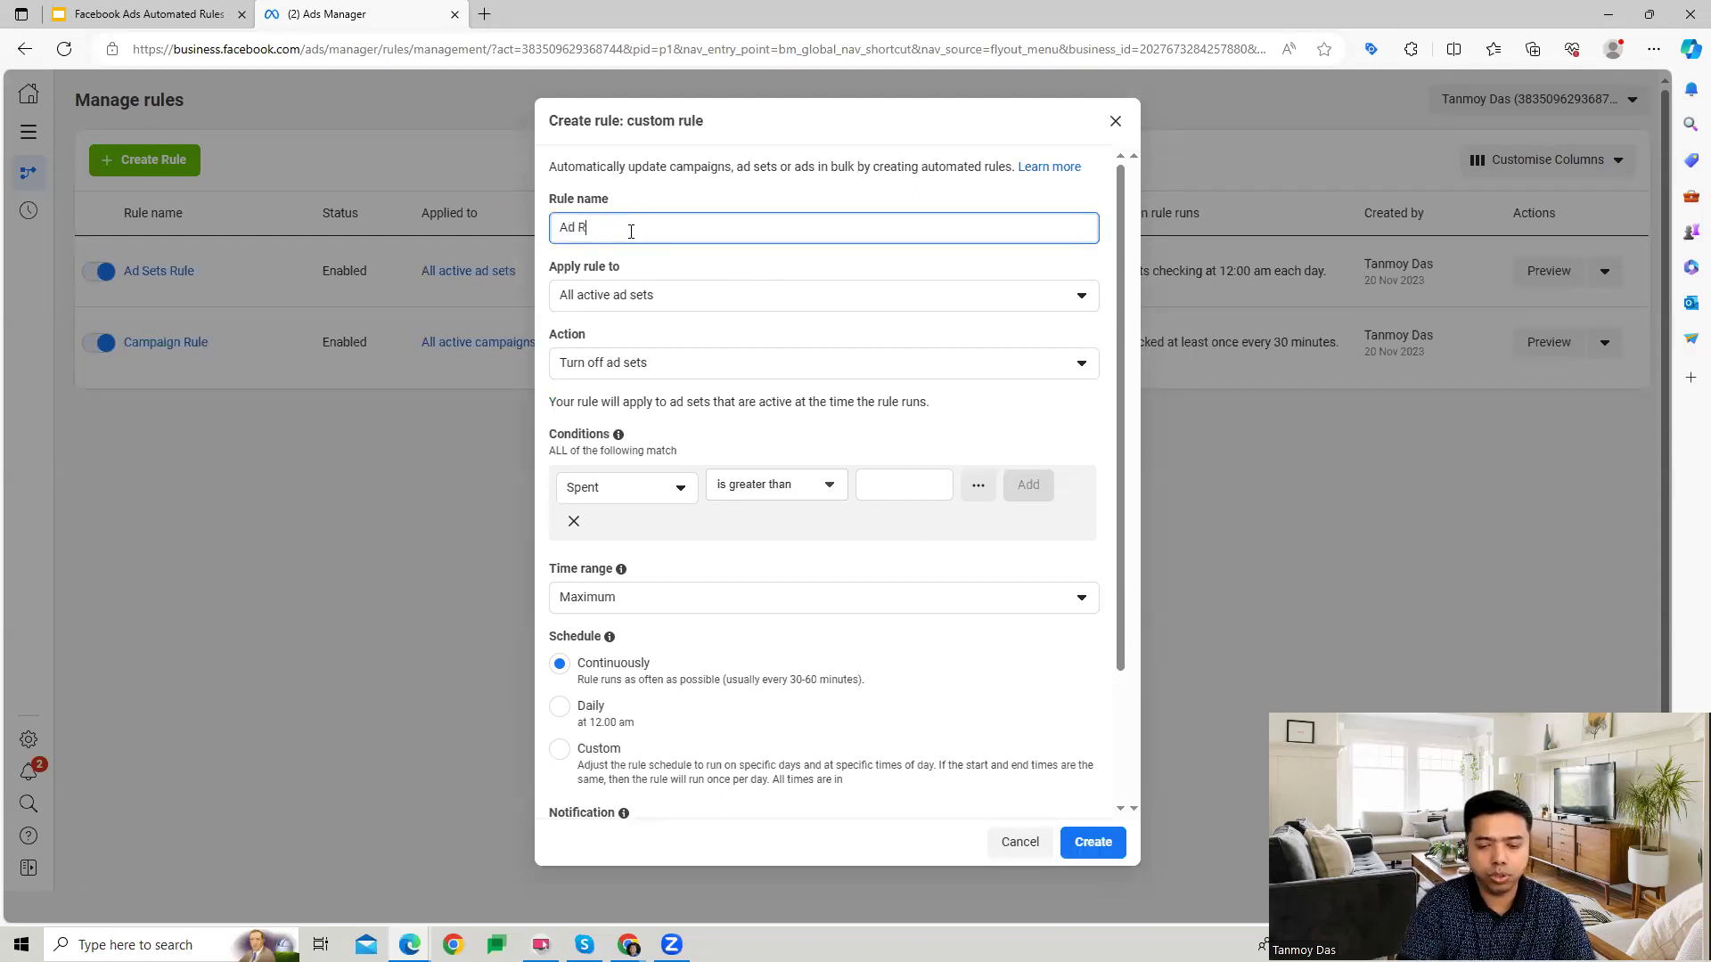
{"action": "left_click", "coordinate": [635, 300]}
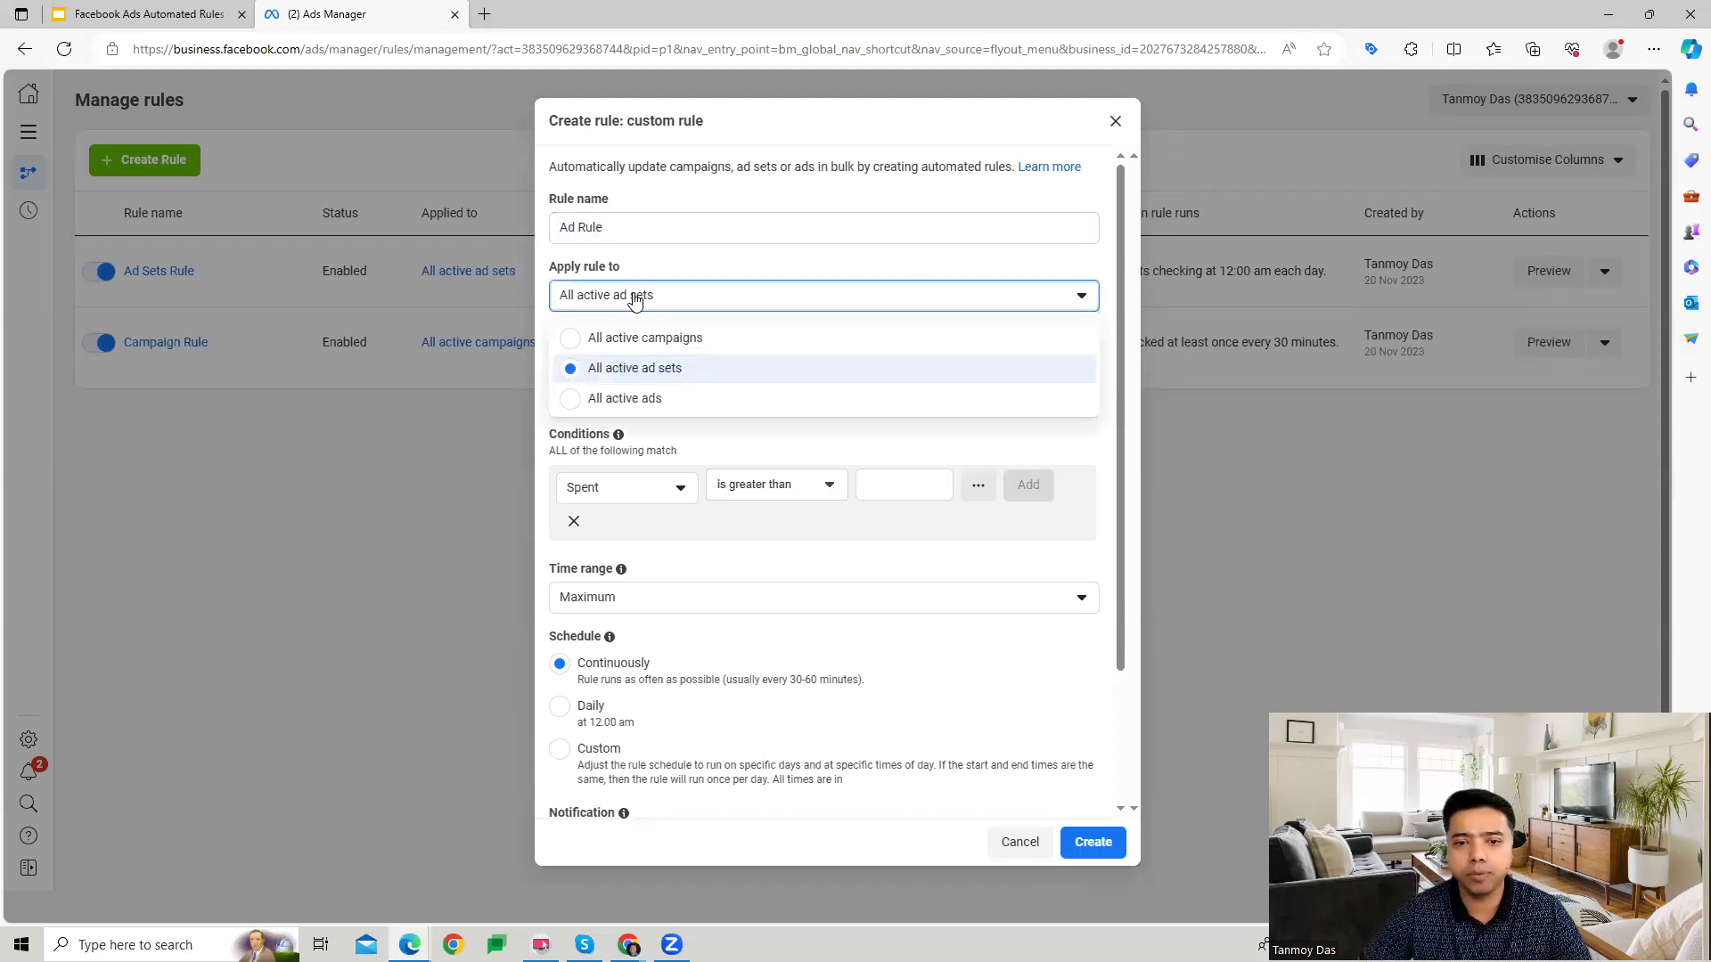
{"action": "left_click", "coordinate": [609, 398]}
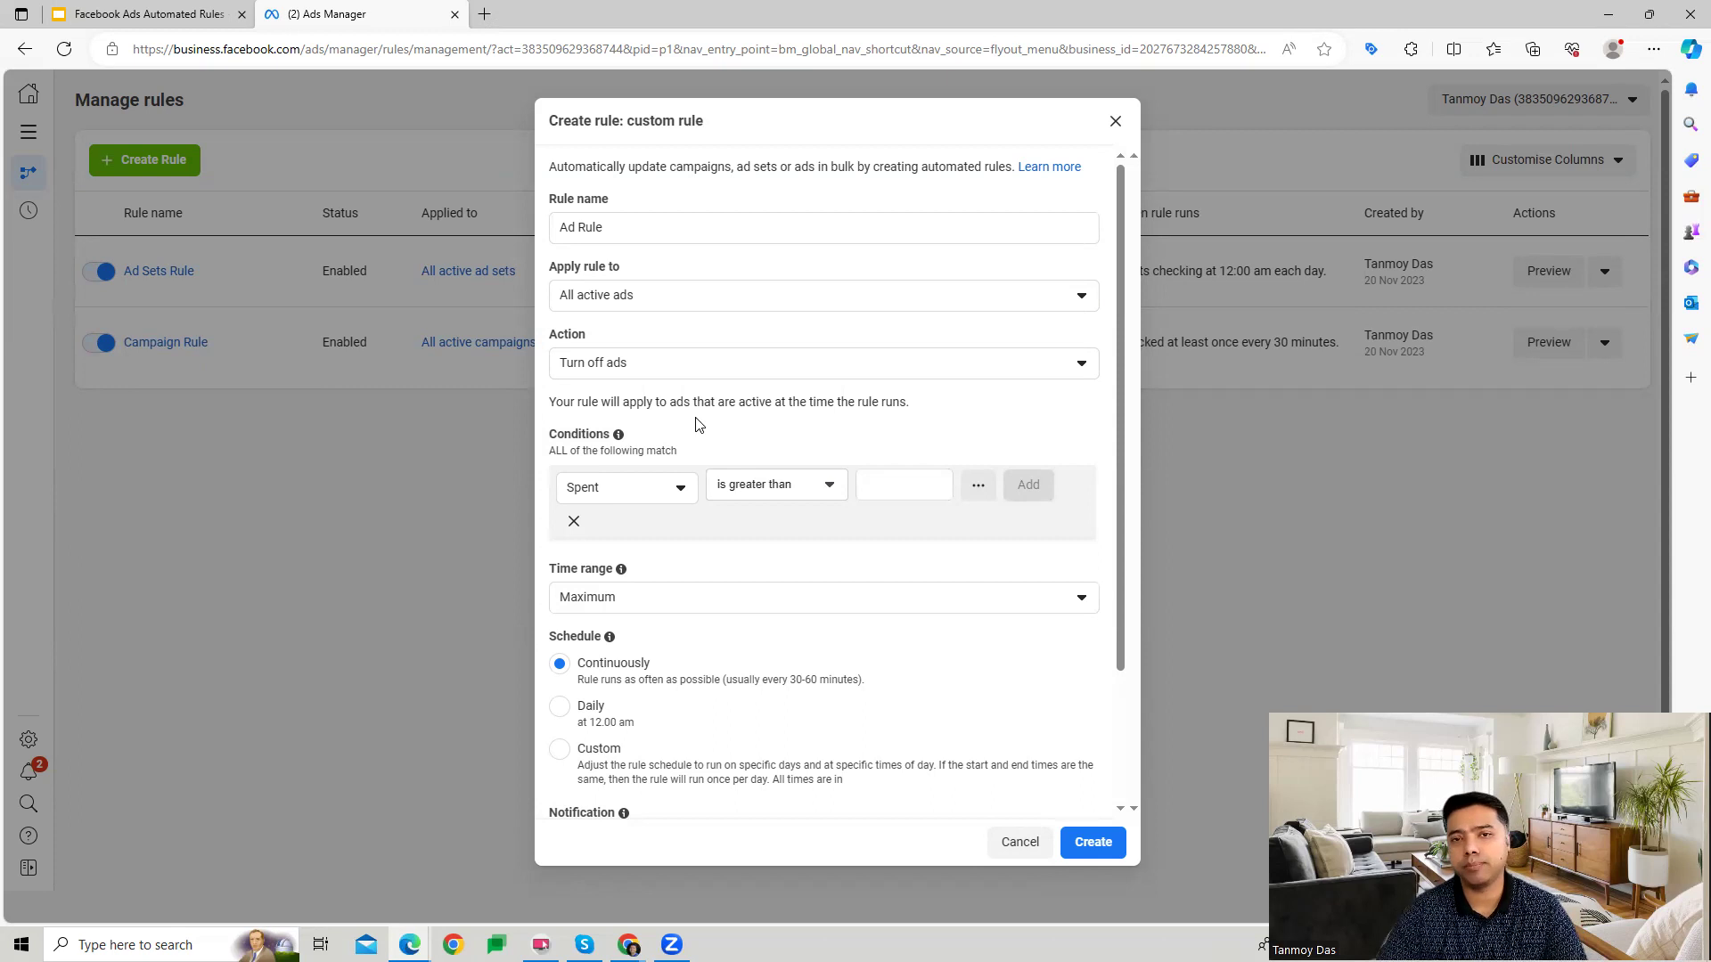
Replace the default Spent condition with one requiring Results to be smaller than 1.
{"action": "left_click", "coordinate": [574, 522]}
{"action": "left_click", "coordinate": [566, 485]}
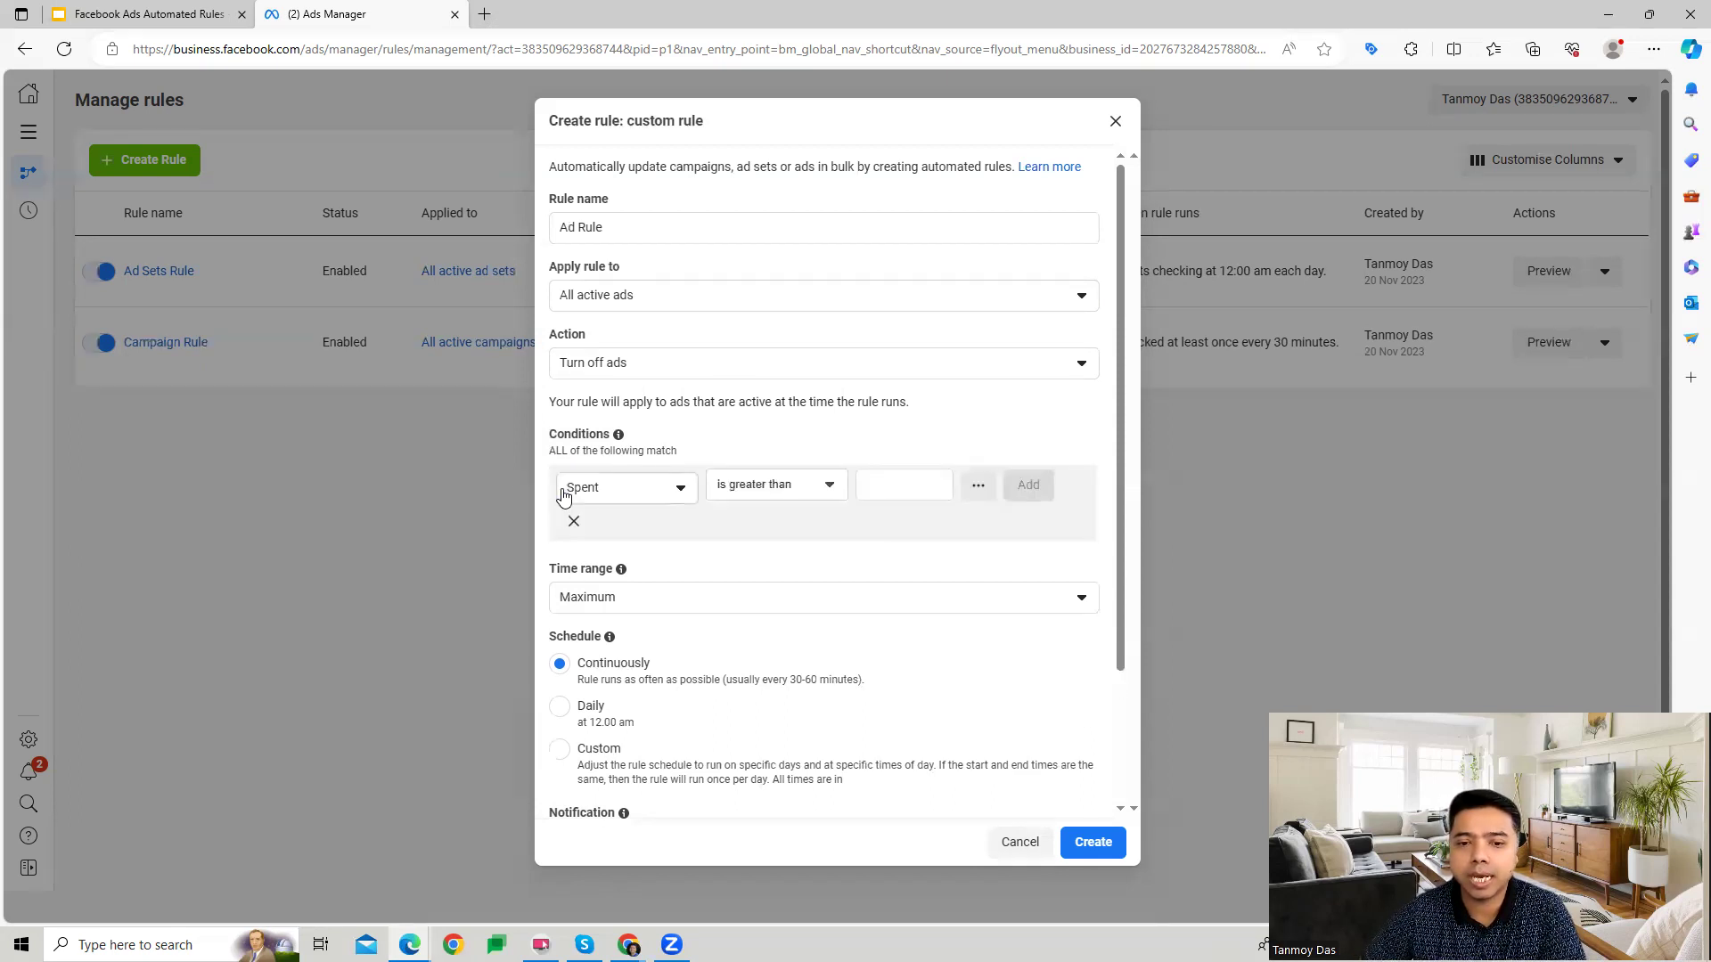
{"action": "left_click", "coordinate": [663, 499]}
{"action": "left_click", "coordinate": [631, 658]}
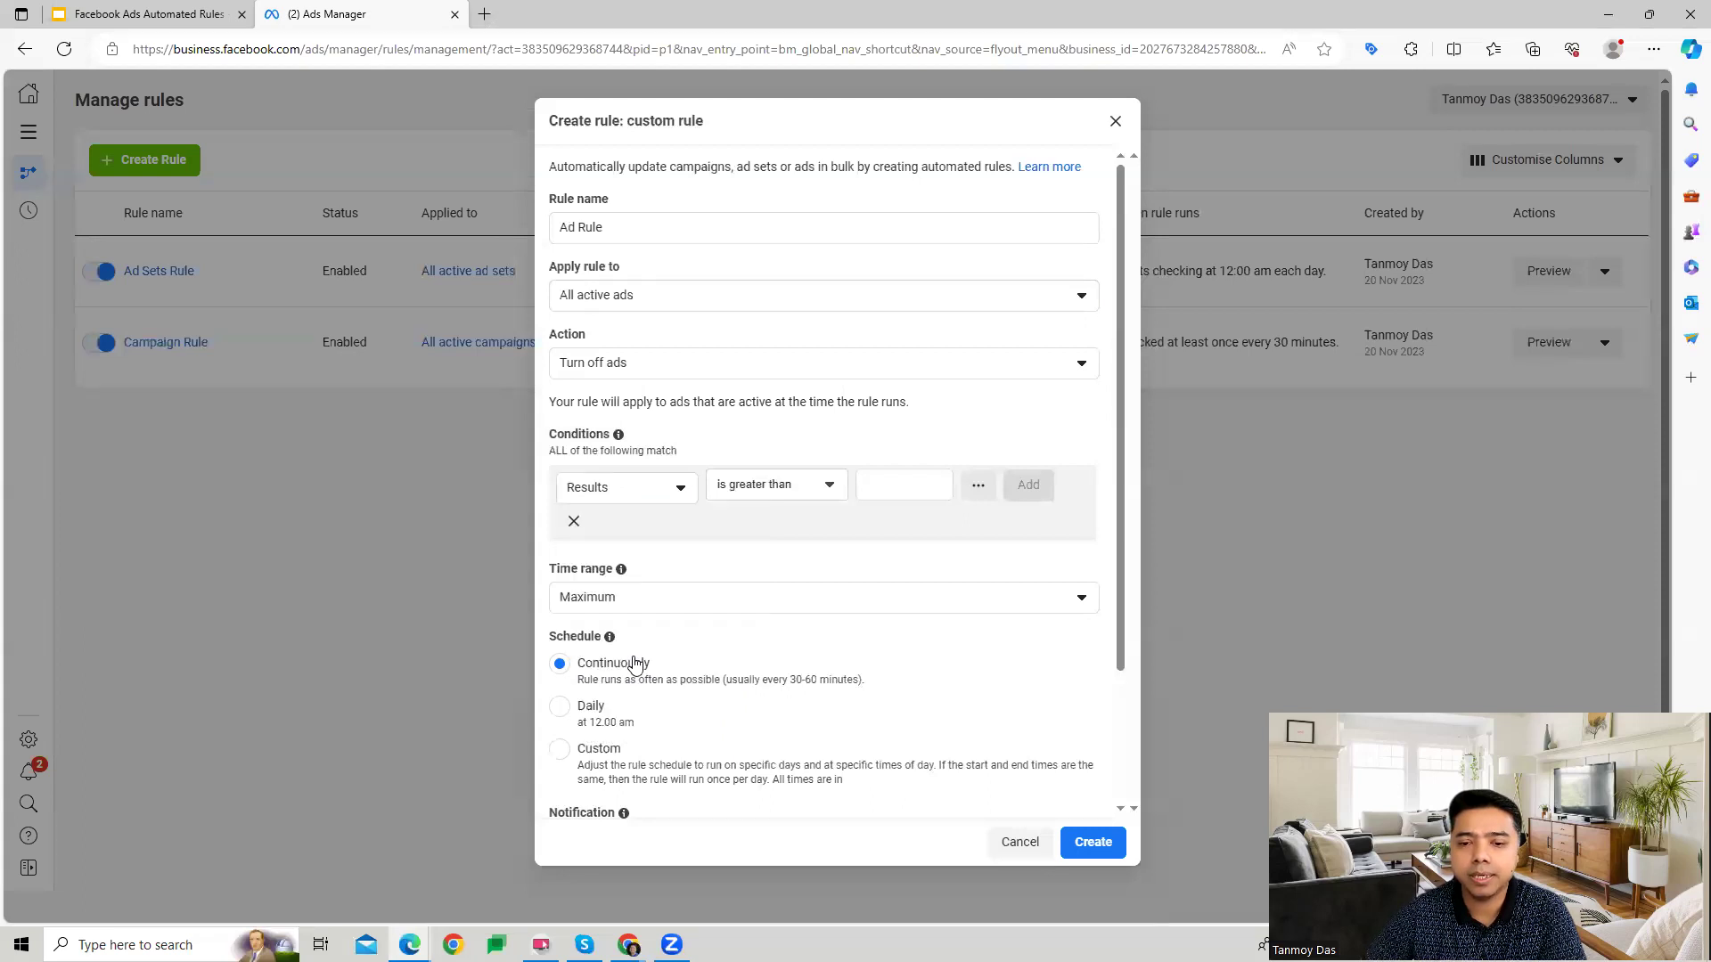
{"action": "left_click", "coordinate": [835, 497]}
{"action": "left_click", "coordinate": [799, 556]}
{"action": "left_click", "coordinate": [875, 485]}
{"action": "type", "text": "1"}
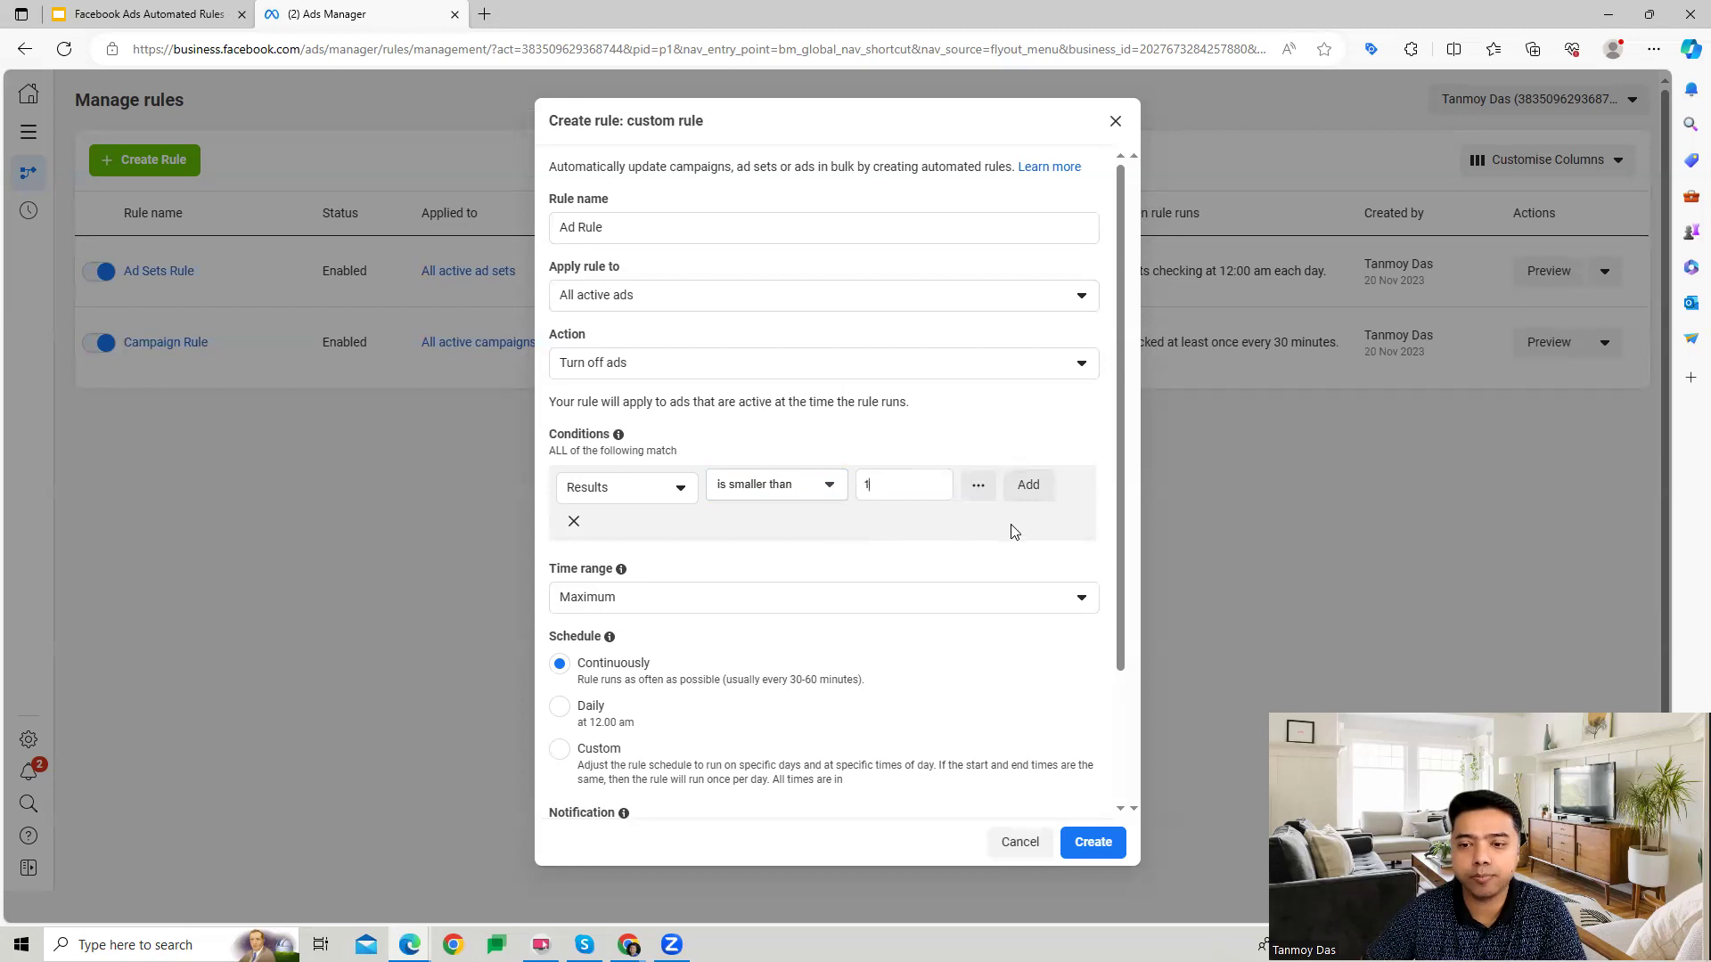
{"action": "left_click", "coordinate": [1026, 496]}
Start a second condition for the ad rule and choose CTR (Link) from the Other metrics.
{"action": "left_click", "coordinate": [703, 481]}
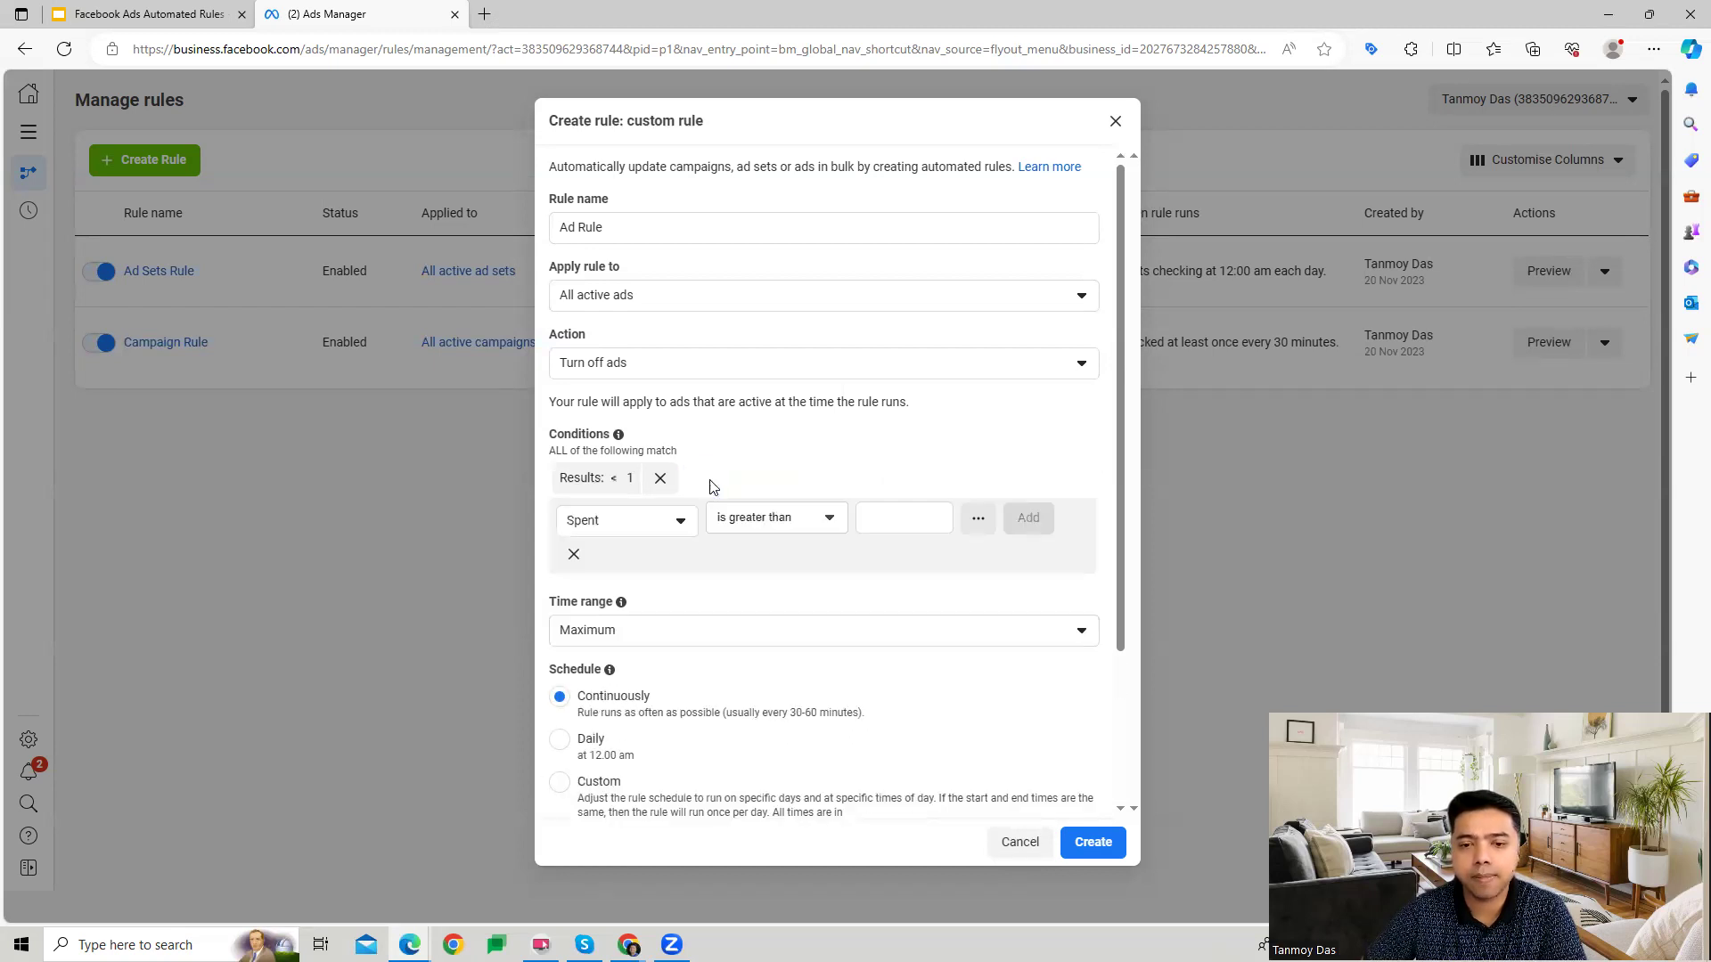
{"action": "left_click", "coordinate": [615, 526]}
{"action": "scroll", "coordinate": [655, 669], "scroll_direction": "down", "scroll_amount": 5}
{"action": "scroll", "coordinate": [658, 668], "scroll_direction": "down", "scroll_amount": 1}
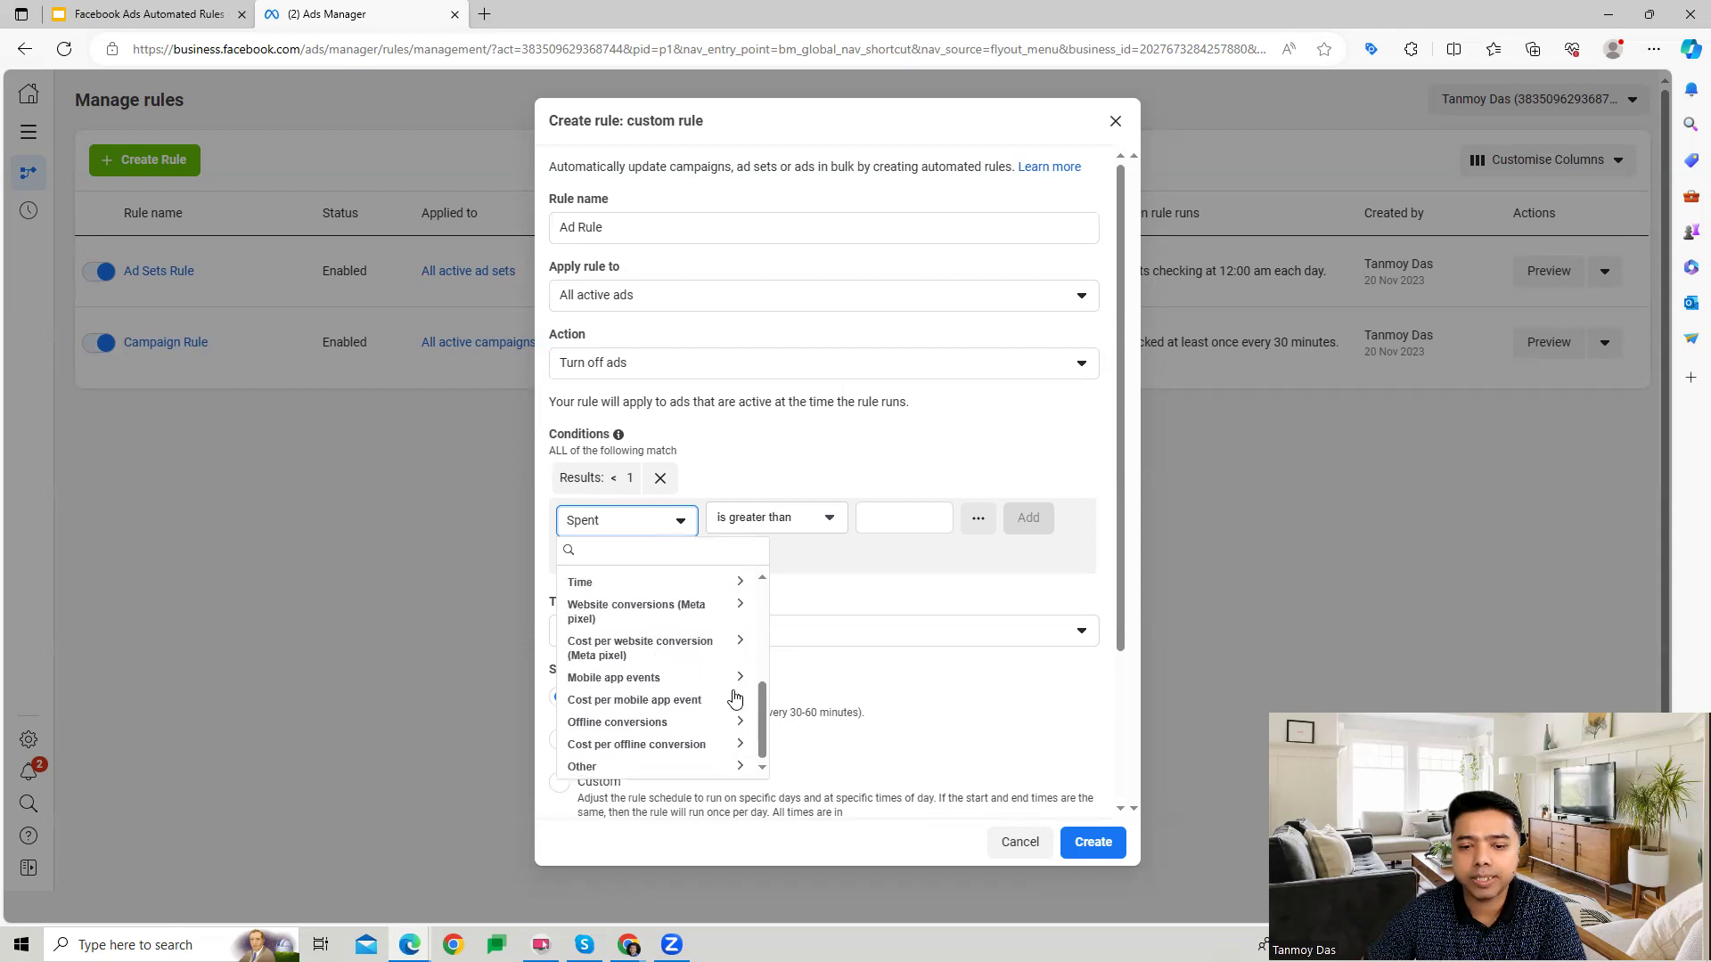
{"action": "scroll", "coordinate": [664, 704], "scroll_direction": "up", "scroll_amount": 1}
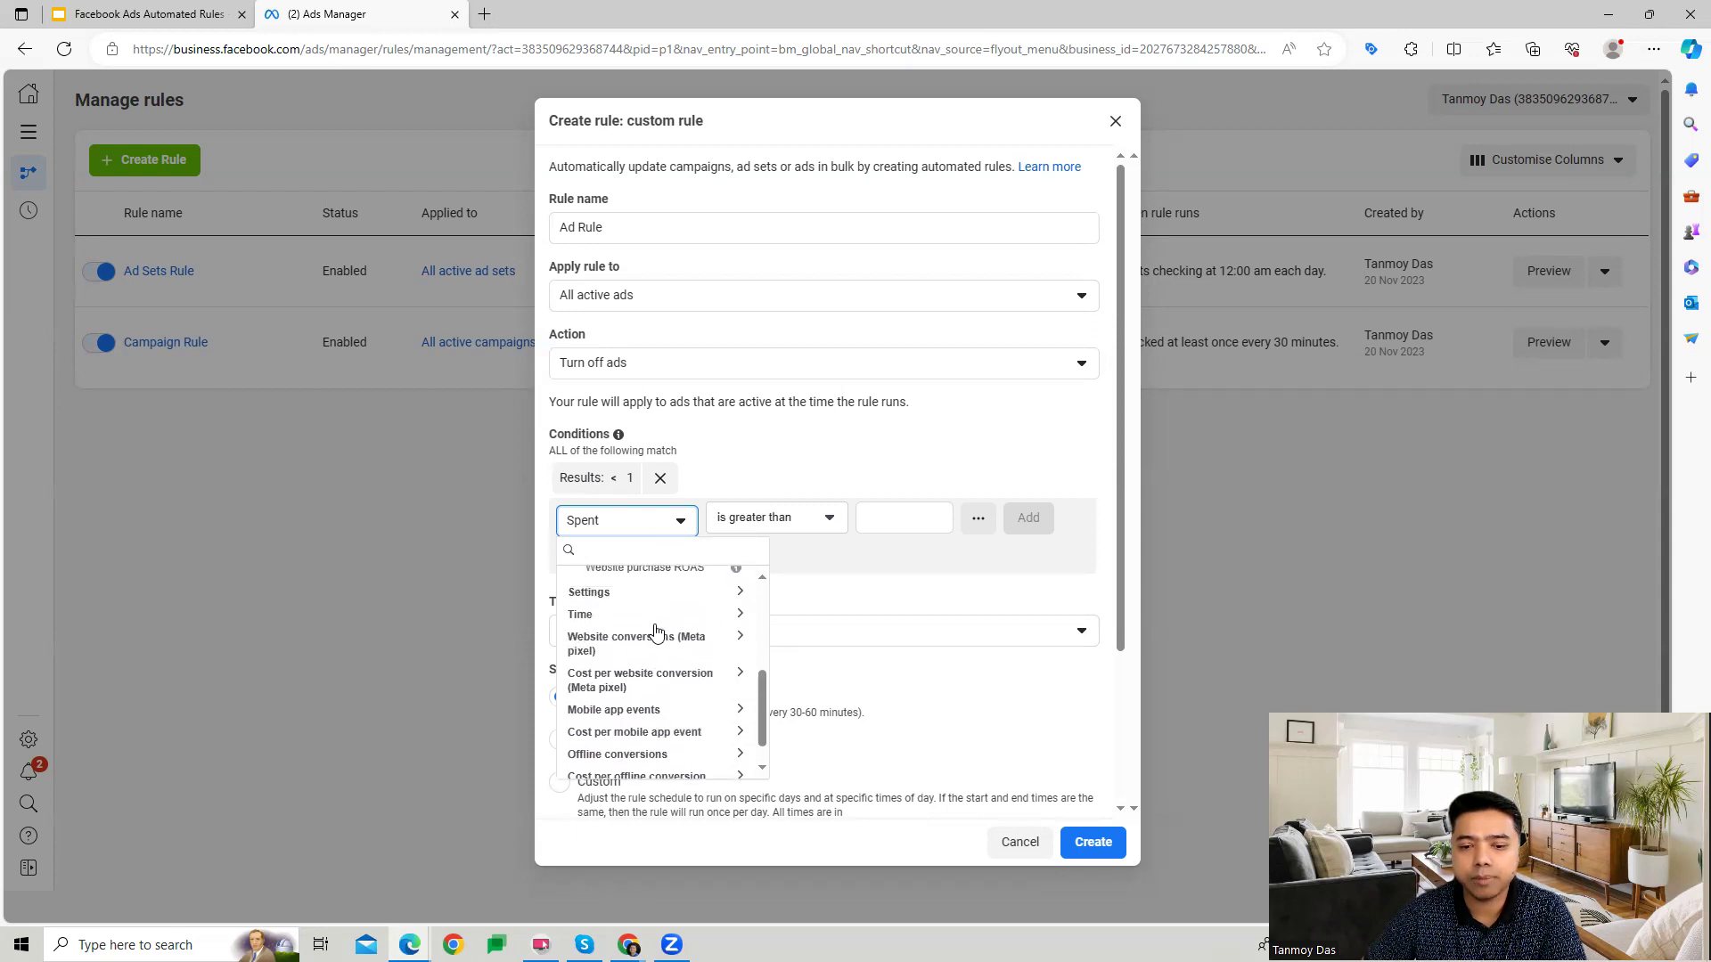
{"action": "scroll", "coordinate": [641, 711], "scroll_direction": "down", "scroll_amount": 1}
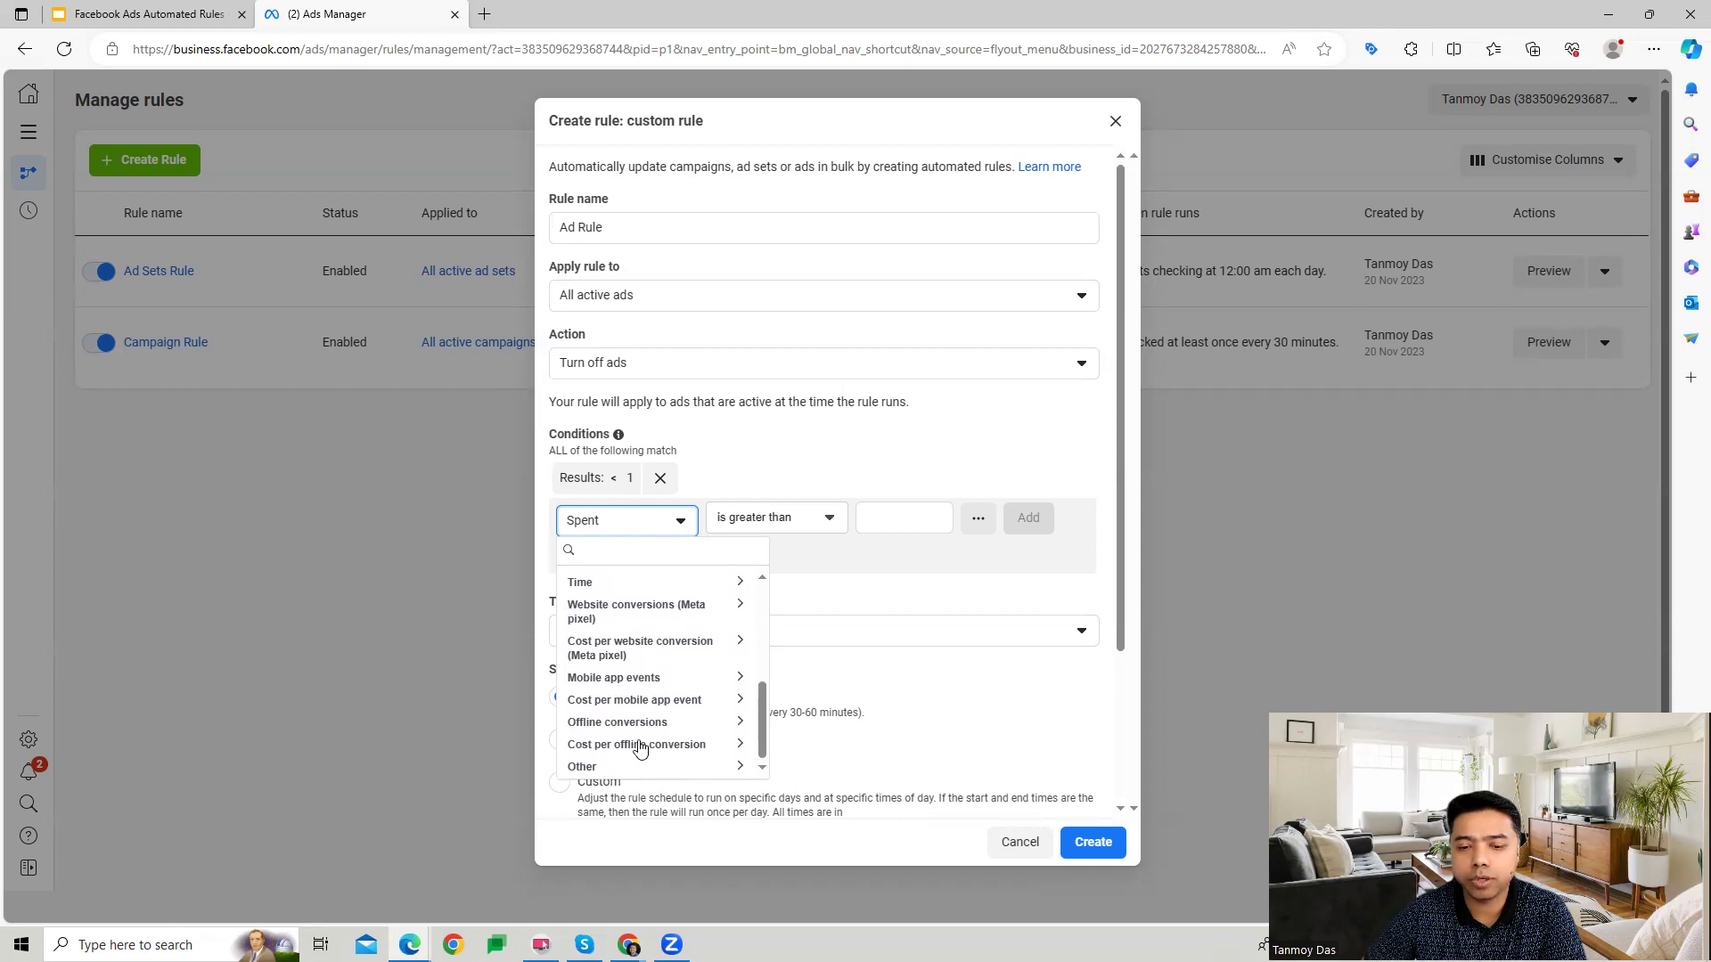
{"action": "left_click", "coordinate": [673, 774]}
{"action": "scroll", "coordinate": [704, 686], "scroll_direction": "down", "scroll_amount": 3}
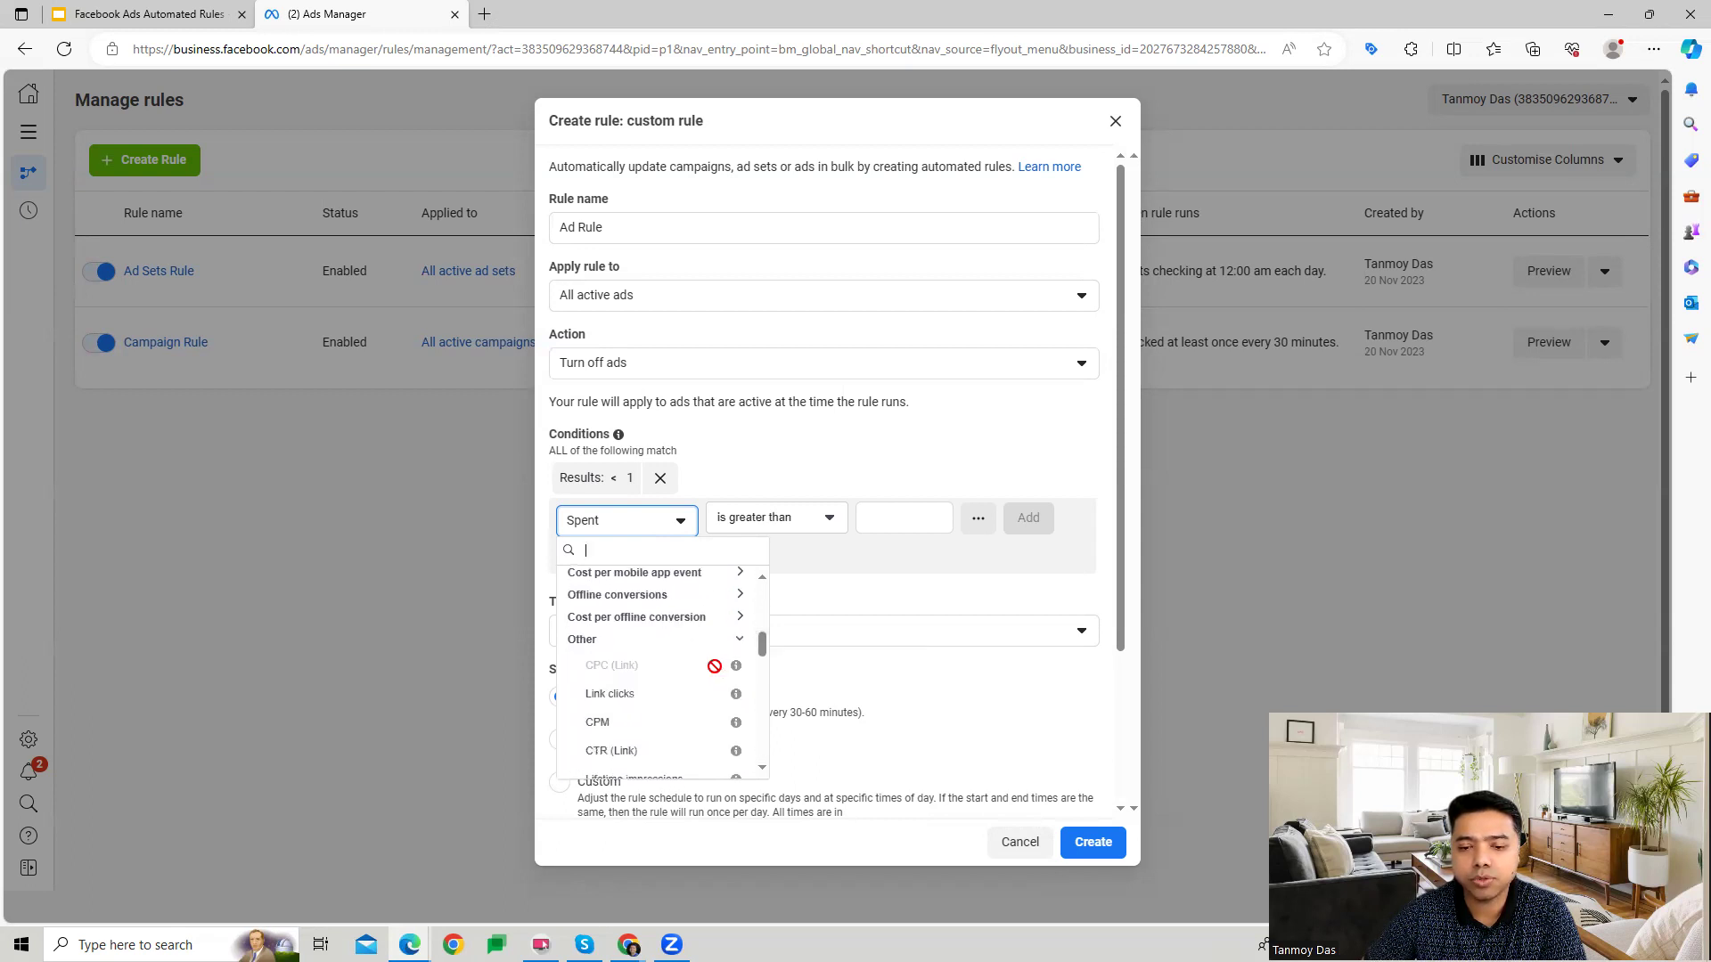
{"action": "left_click", "coordinate": [611, 688]}
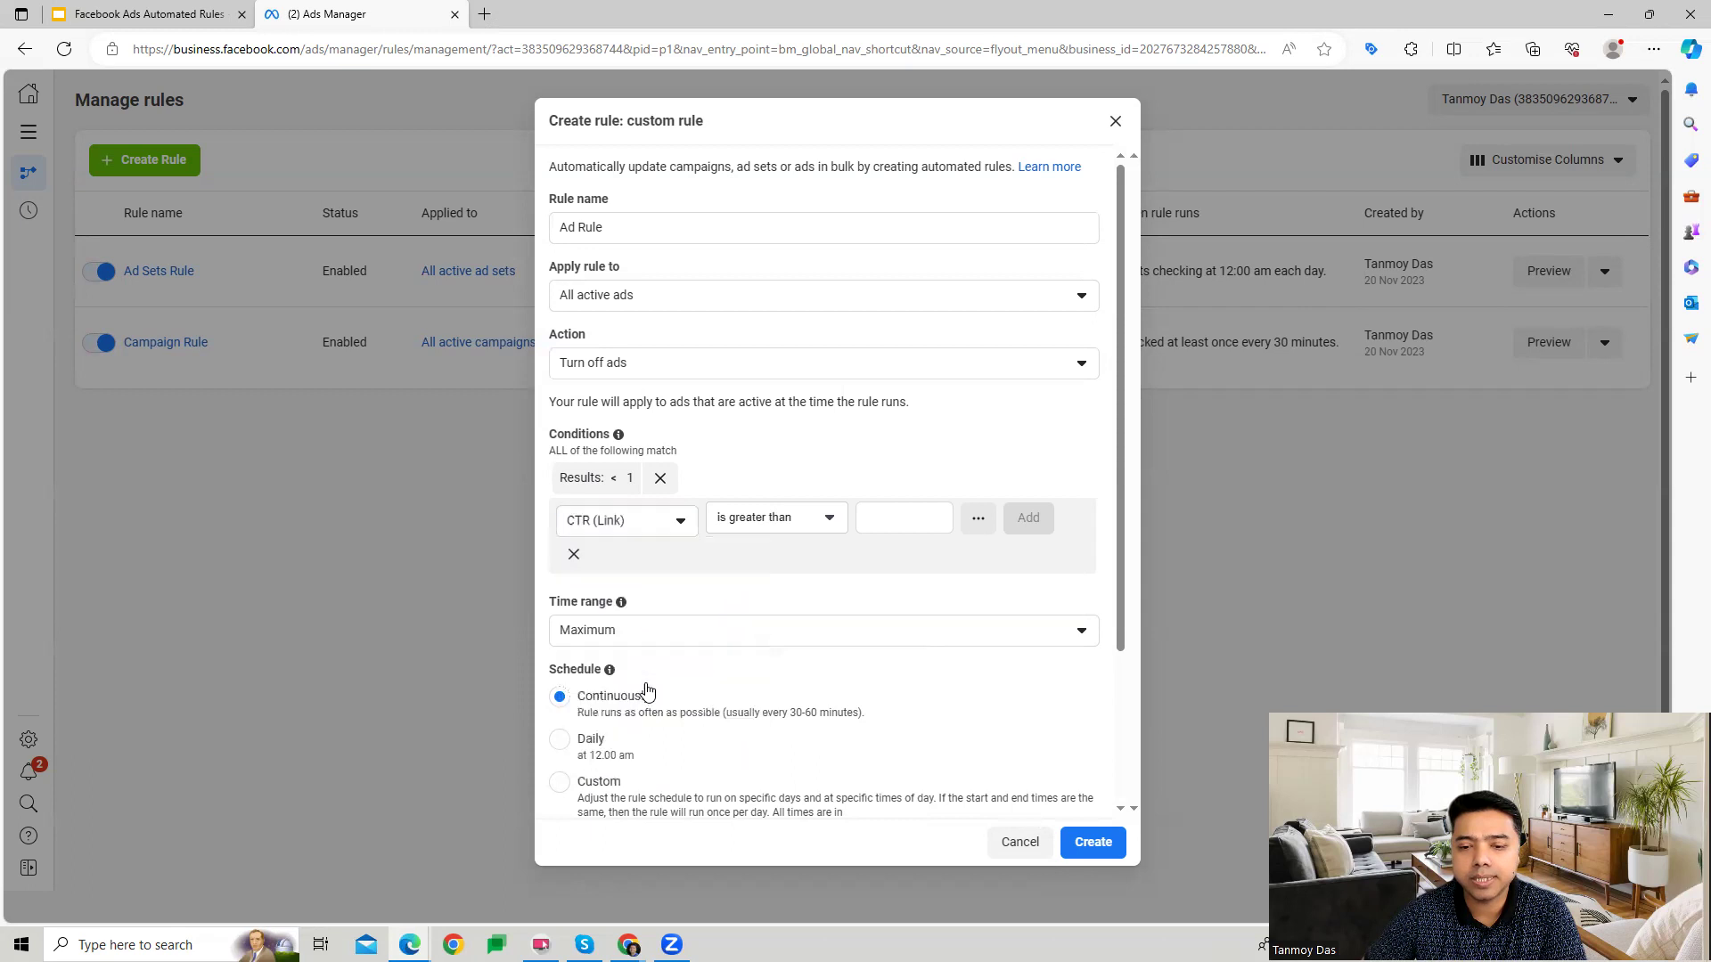
Require CTR (Link) to be smaller than 1% and add it to the rule's conditions.
{"action": "left_click", "coordinate": [888, 520]}
{"action": "type", "text": "1"}
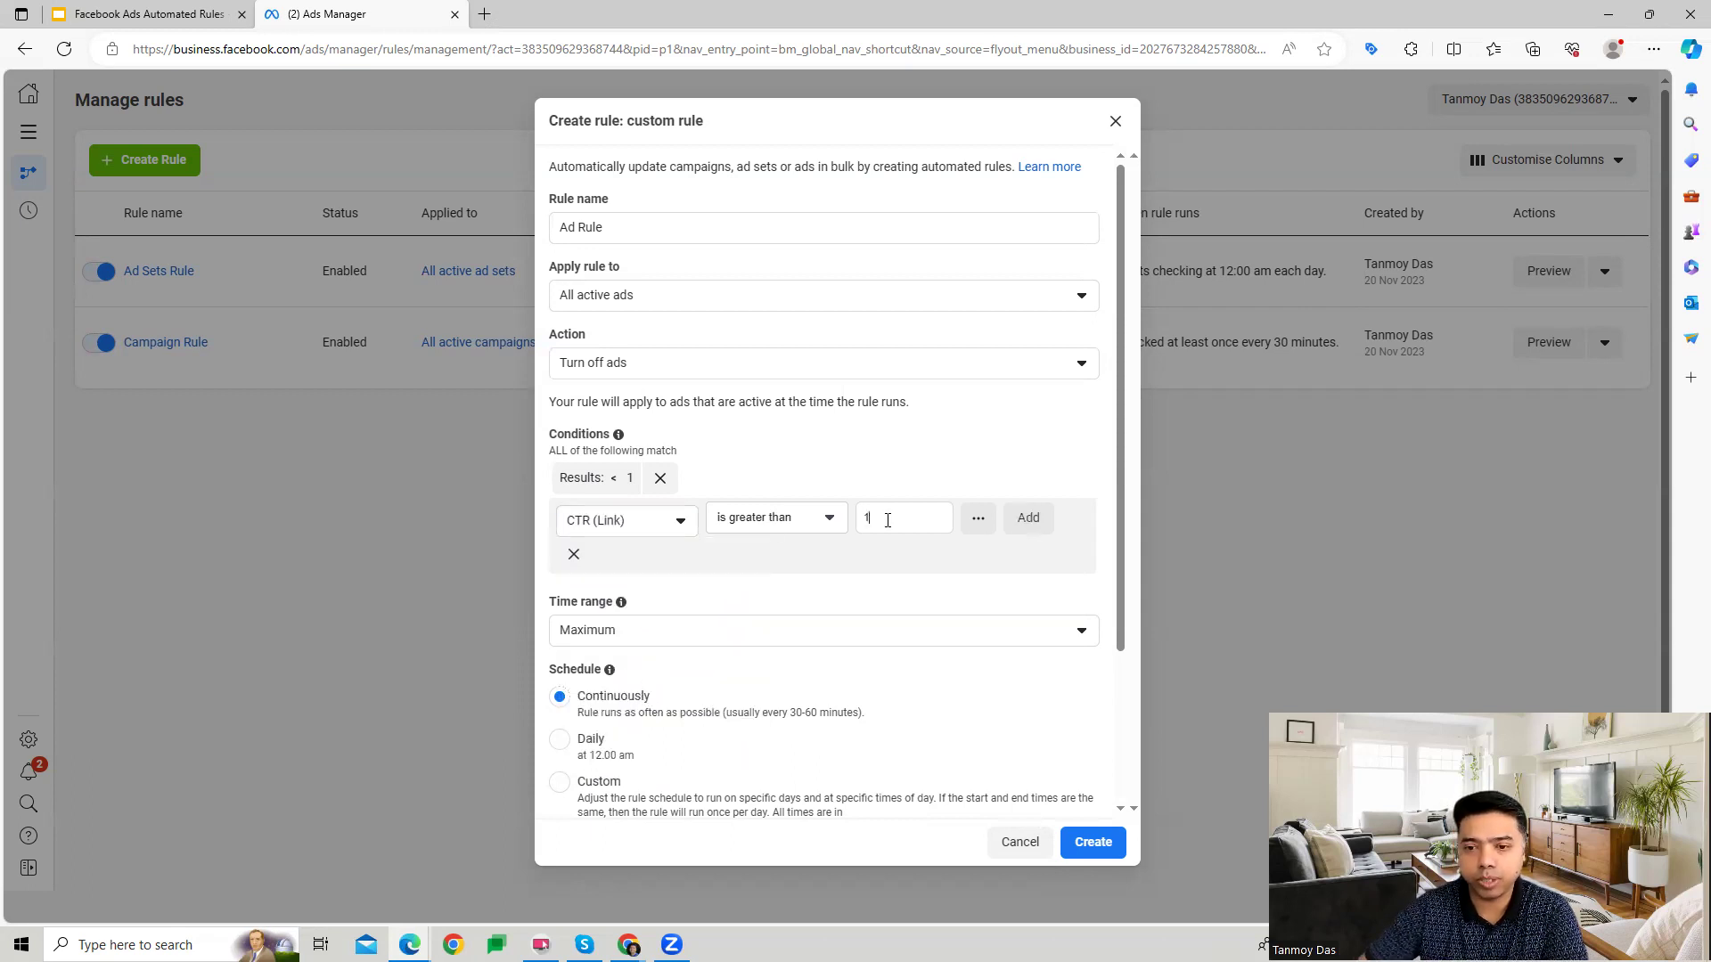
{"action": "left_click", "coordinate": [822, 519]}
{"action": "left_click", "coordinate": [773, 594]}
{"action": "left_click", "coordinate": [1027, 518]}
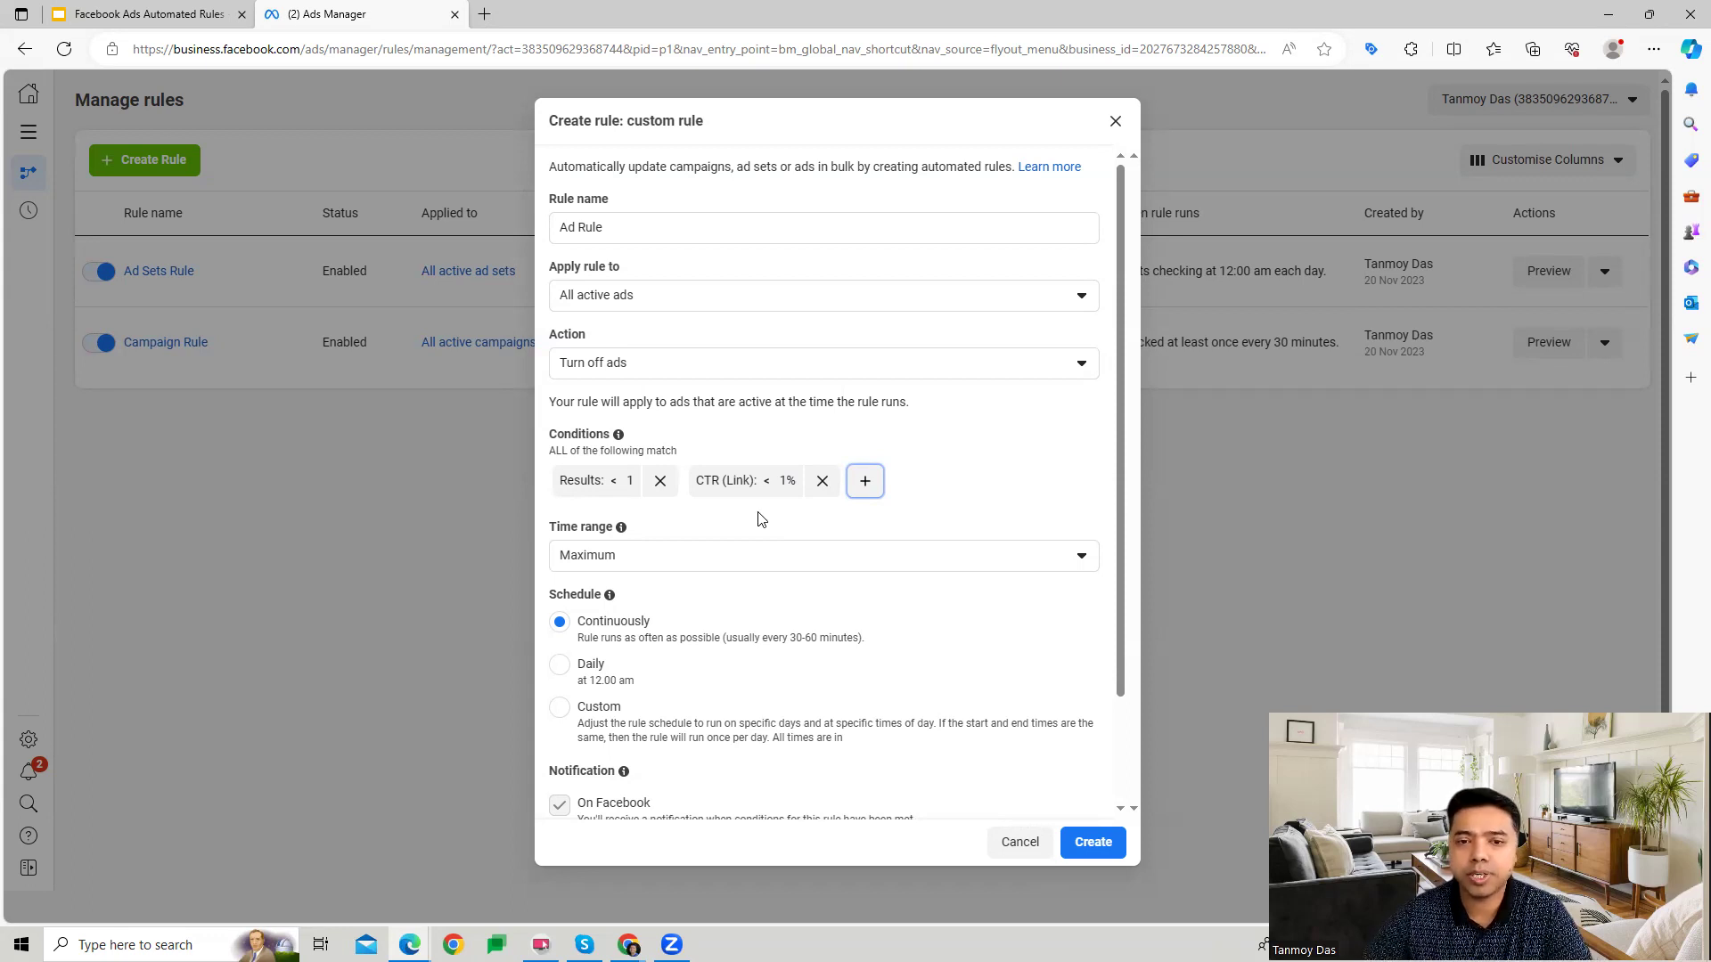
Try to create the Ad Rule, keeping the Continuously schedule and the Facebook and email notifications.
{"action": "scroll", "coordinate": [757, 517], "scroll_direction": "down", "scroll_amount": 2}
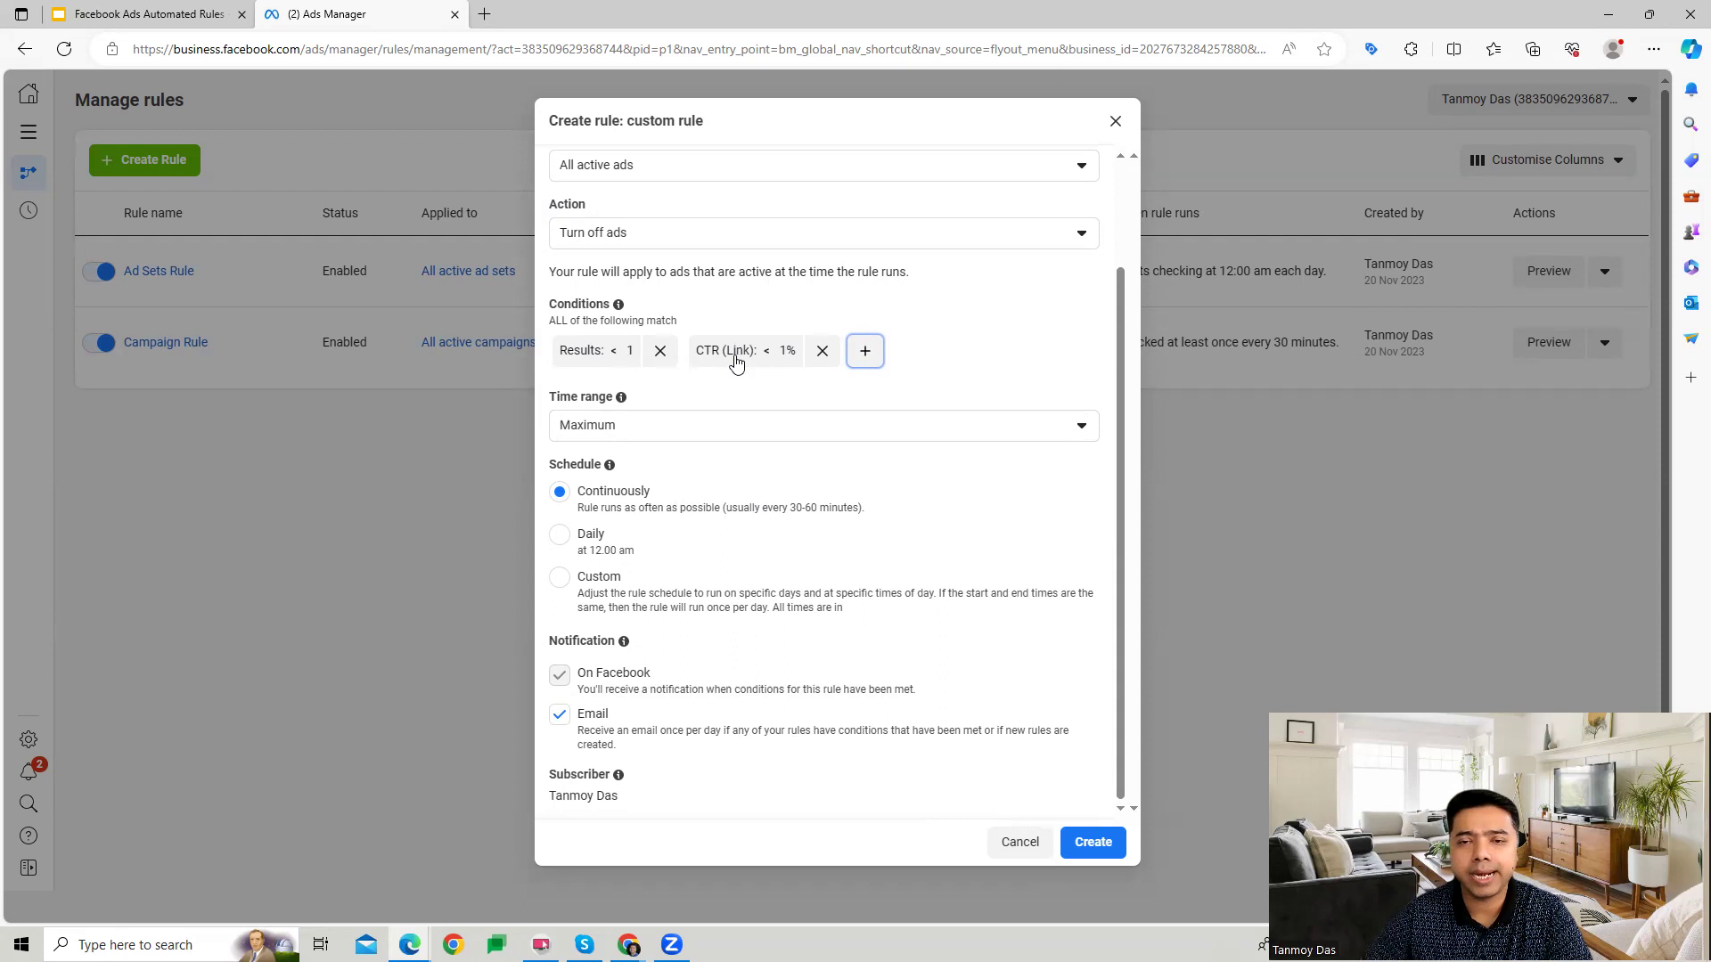
{"action": "left_click", "coordinate": [1091, 844]}
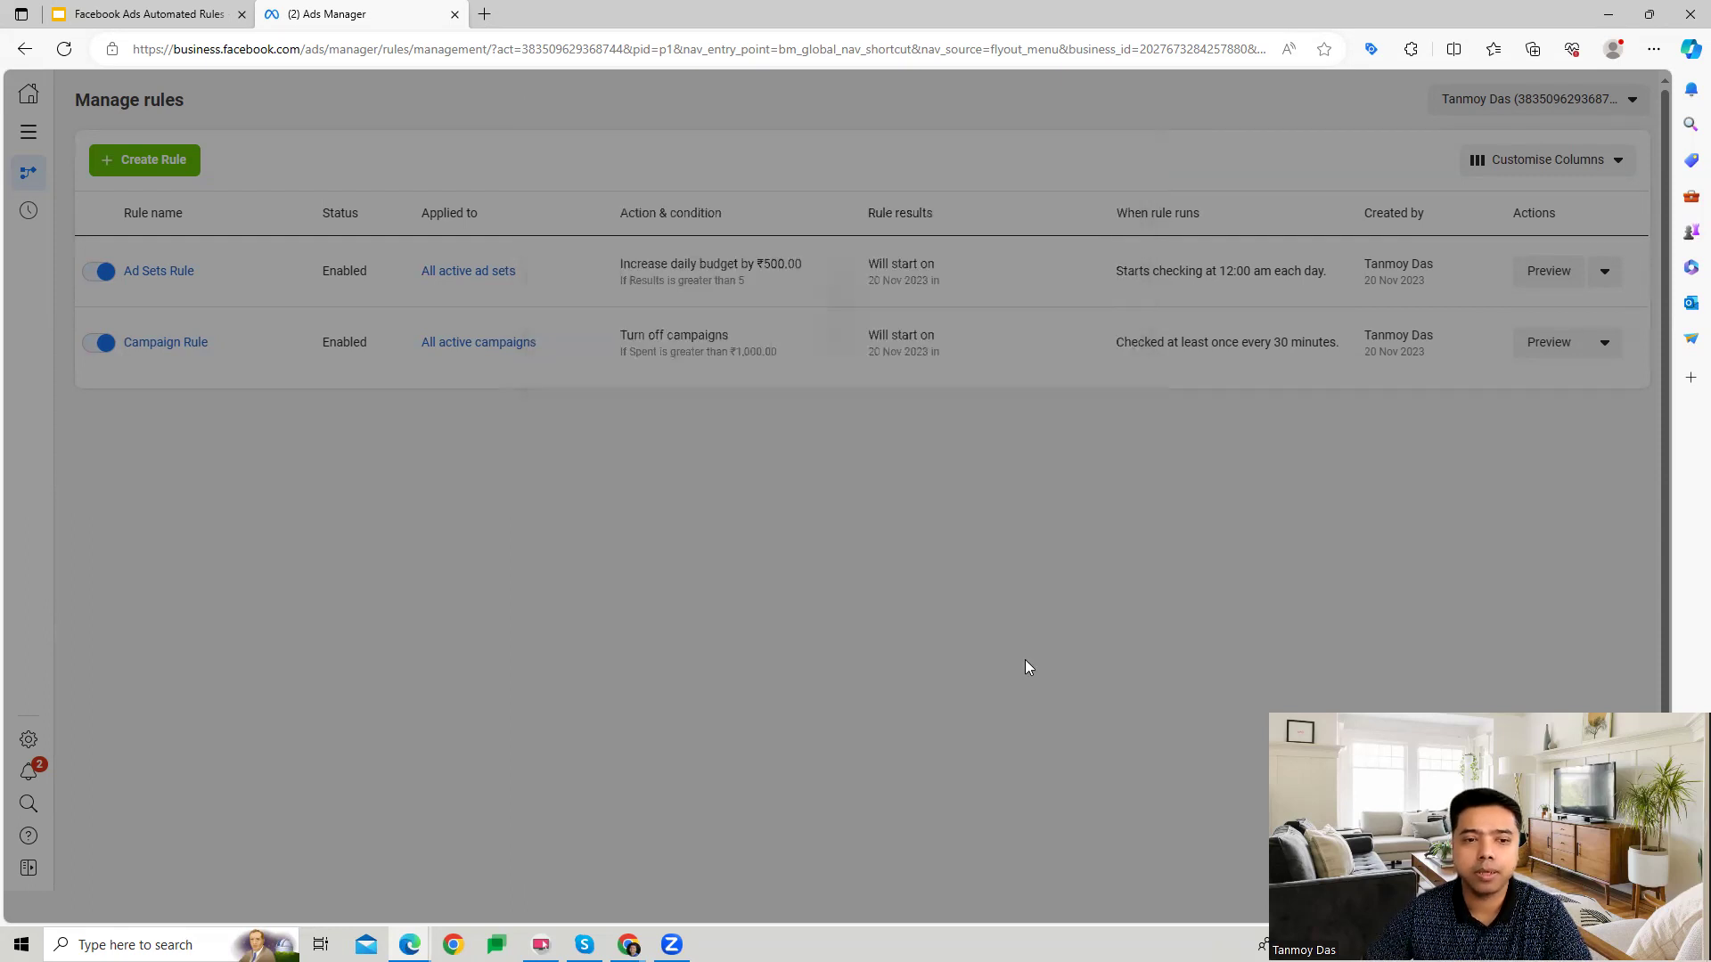
{"action": "left_click", "coordinate": [988, 464]}
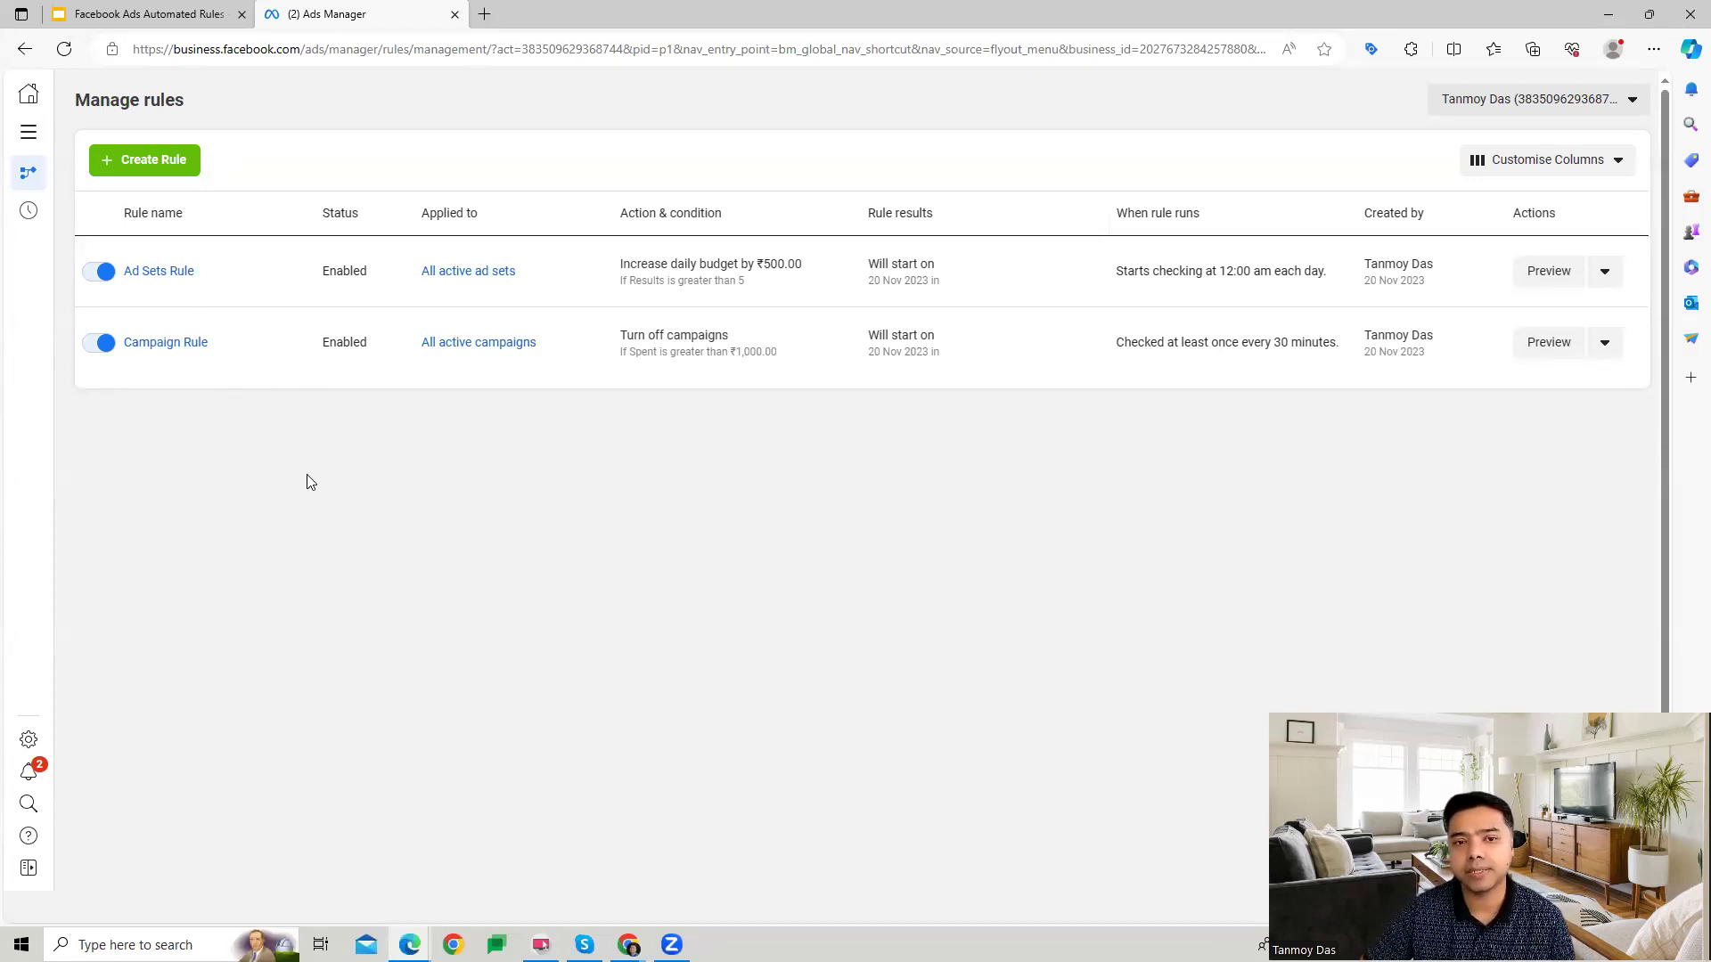
Create an Enable Advantage+ creative rule from its template with the Turn on Advantage+ creative action.
{"action": "left_click", "coordinate": [156, 157]}
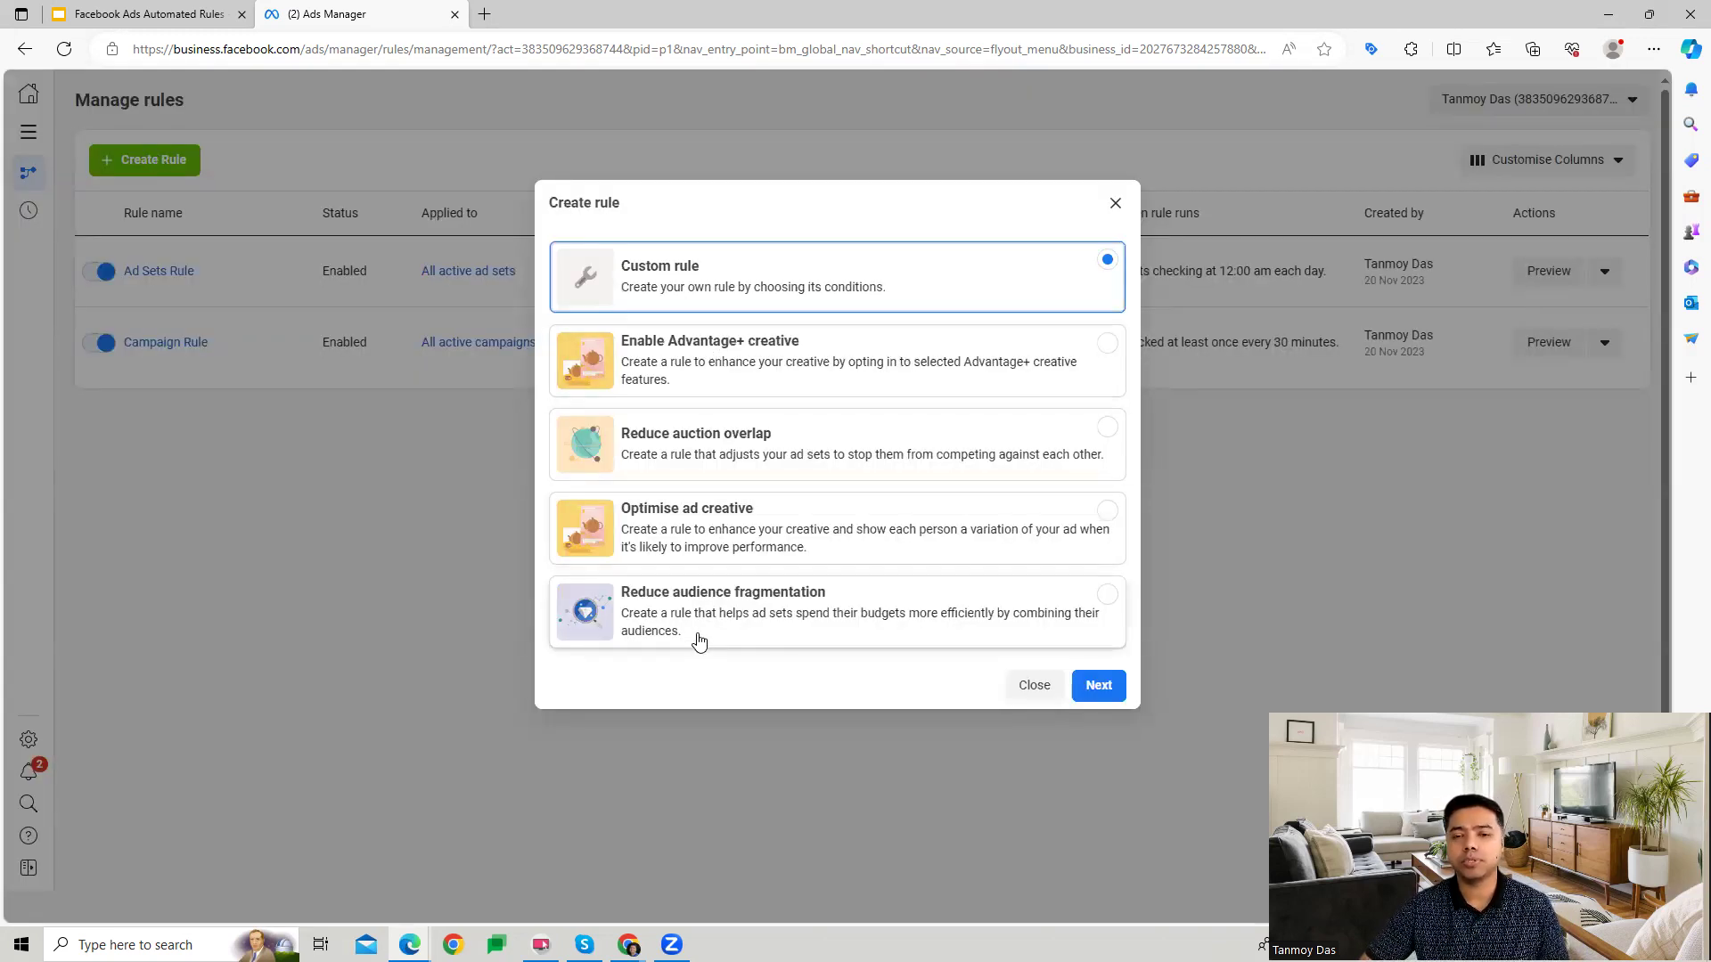
{"action": "left_click", "coordinate": [762, 368]}
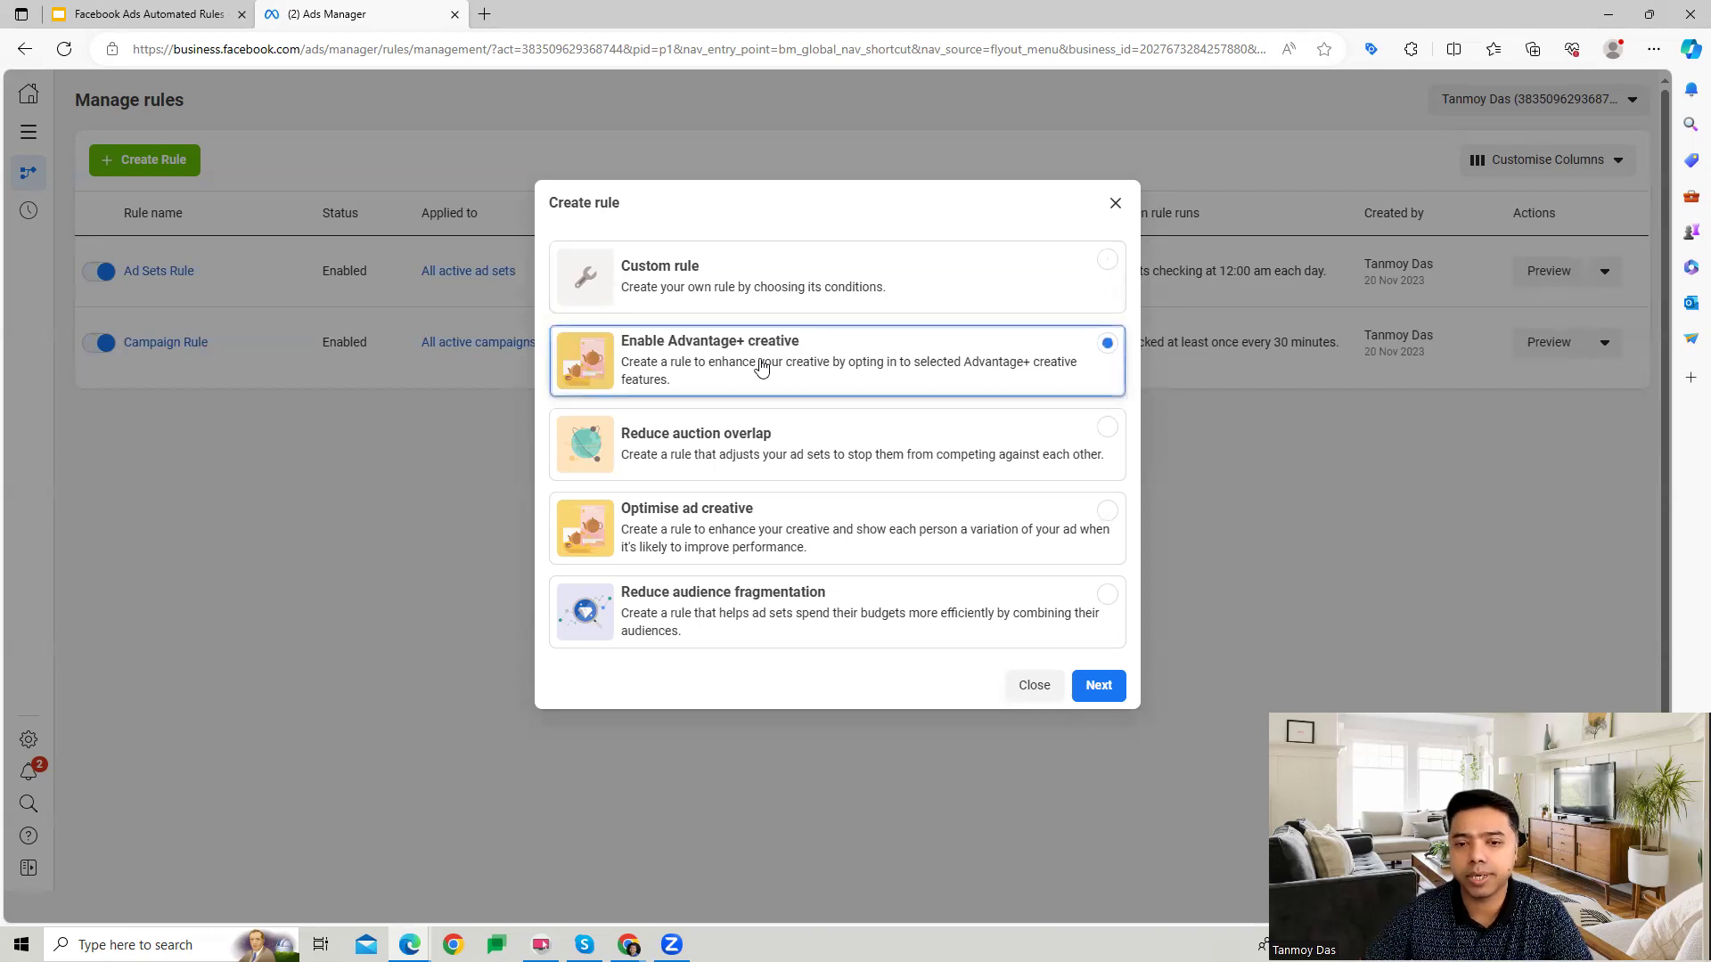
{"action": "left_click", "coordinate": [1099, 686]}
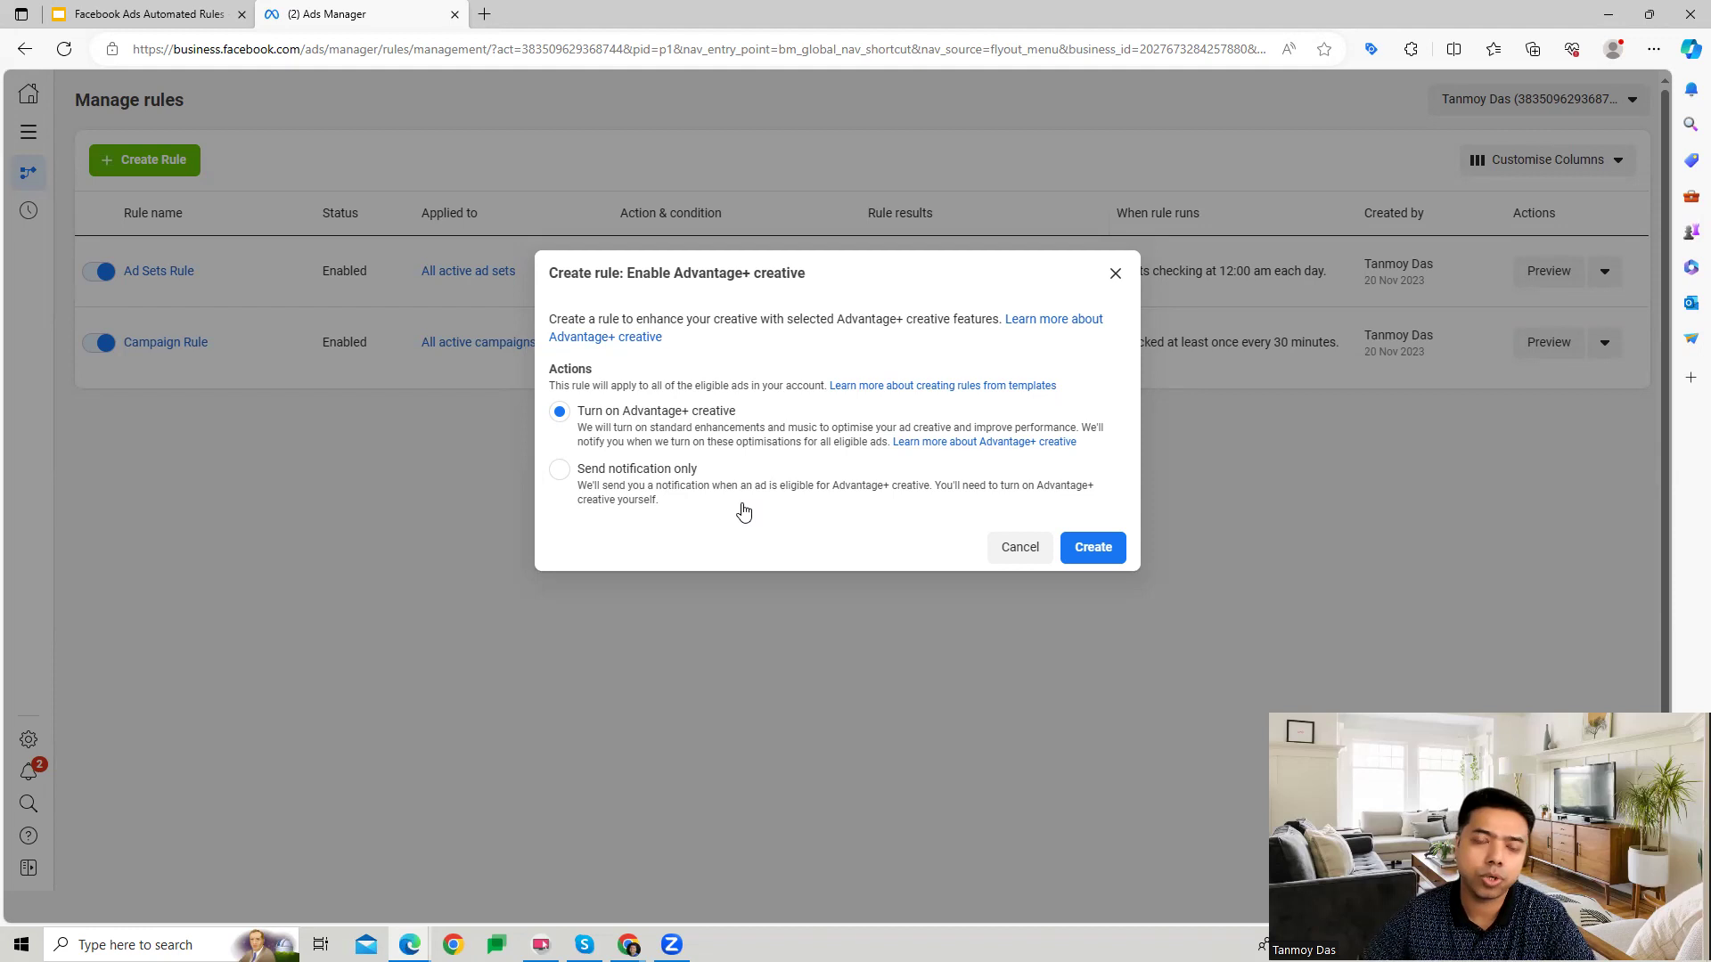
{"action": "left_click", "coordinate": [1094, 547]}
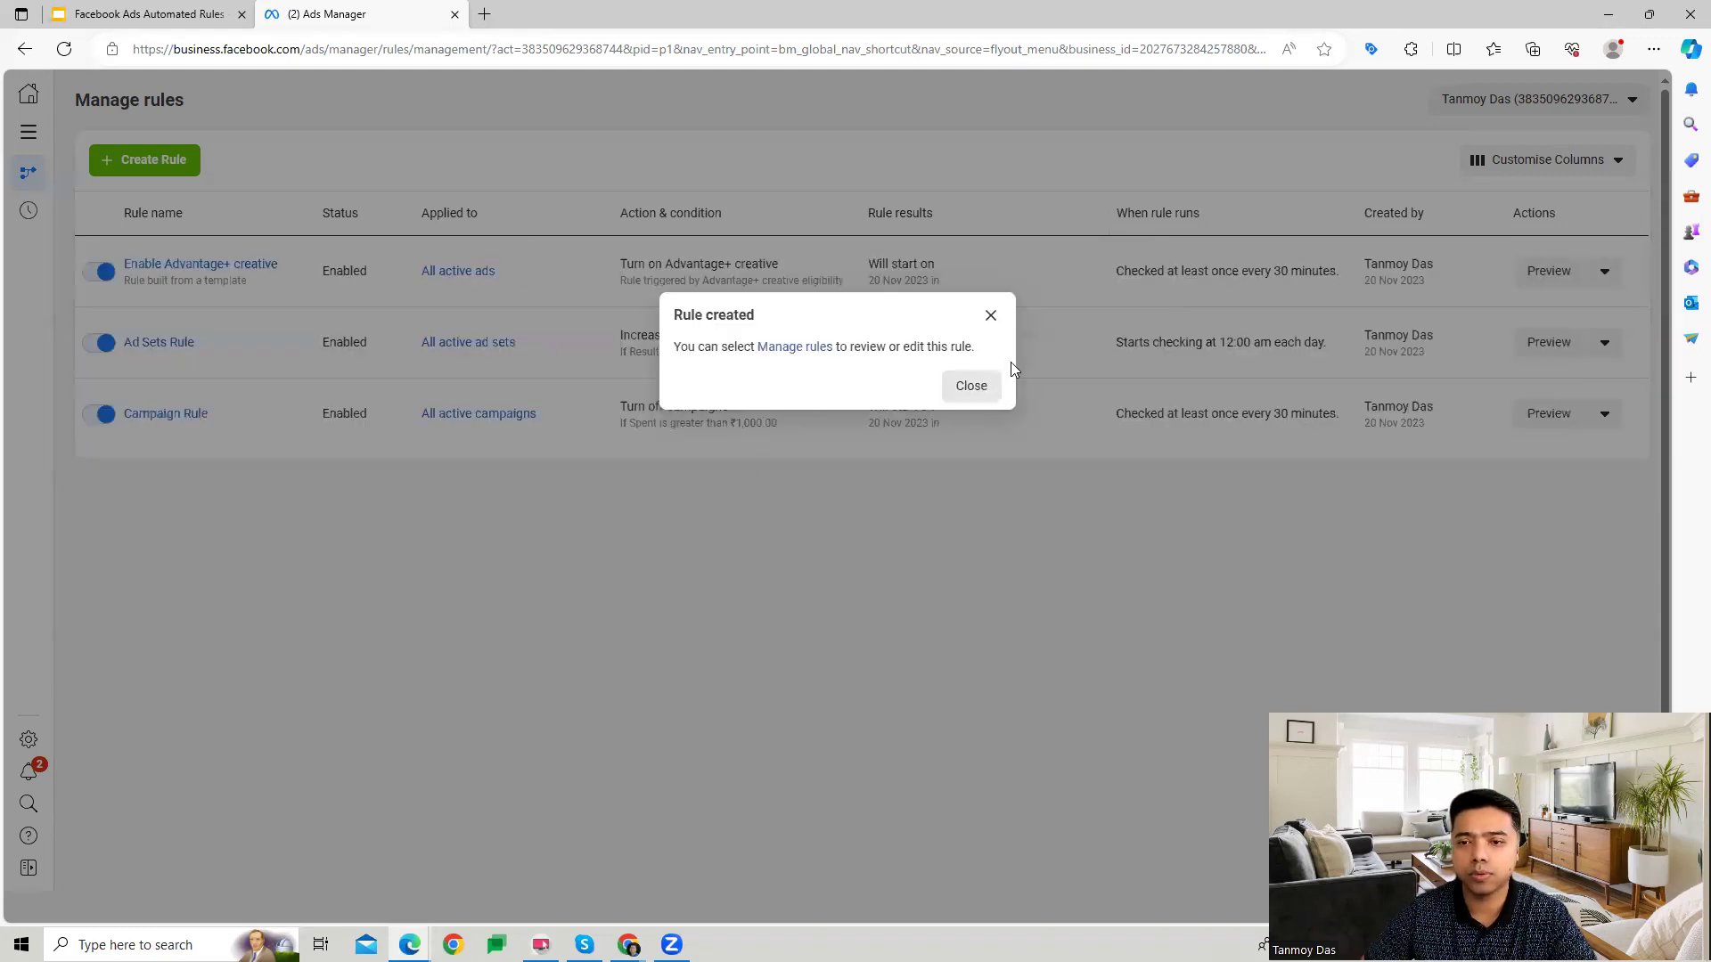
{"action": "left_click", "coordinate": [990, 315]}
Create a Reduce auction overlap rule from its template with the Turn off overlapping ad sets action.
{"action": "left_click", "coordinate": [157, 170]}
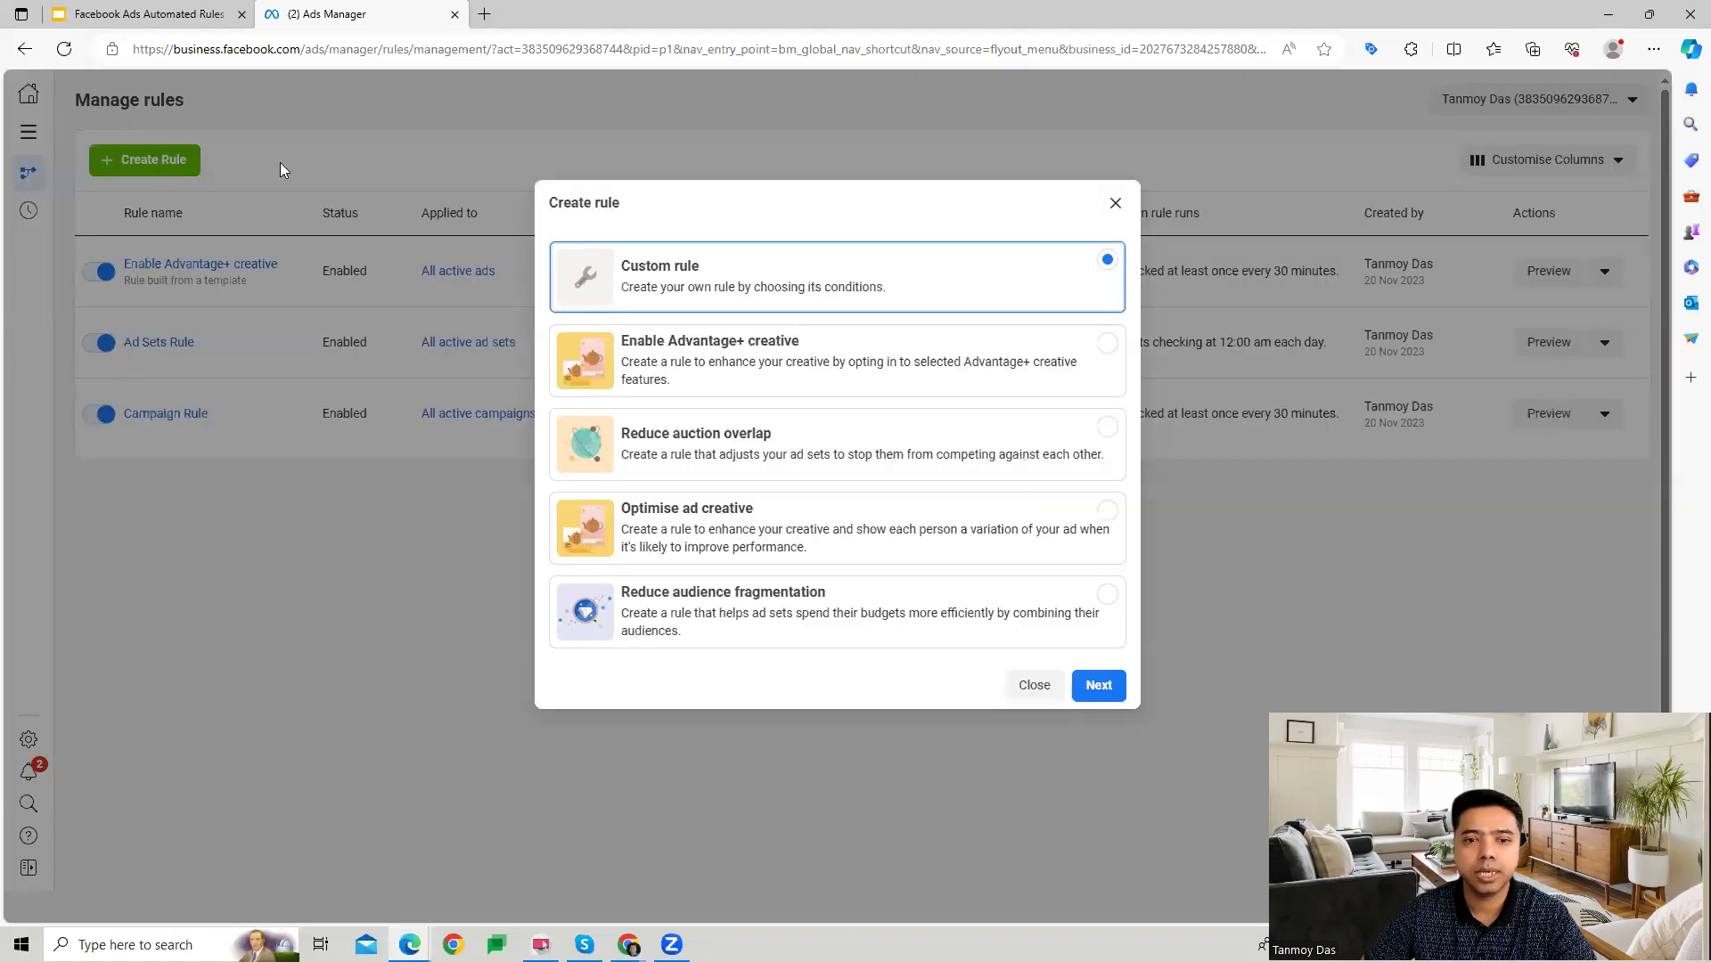
{"action": "left_click", "coordinate": [816, 468]}
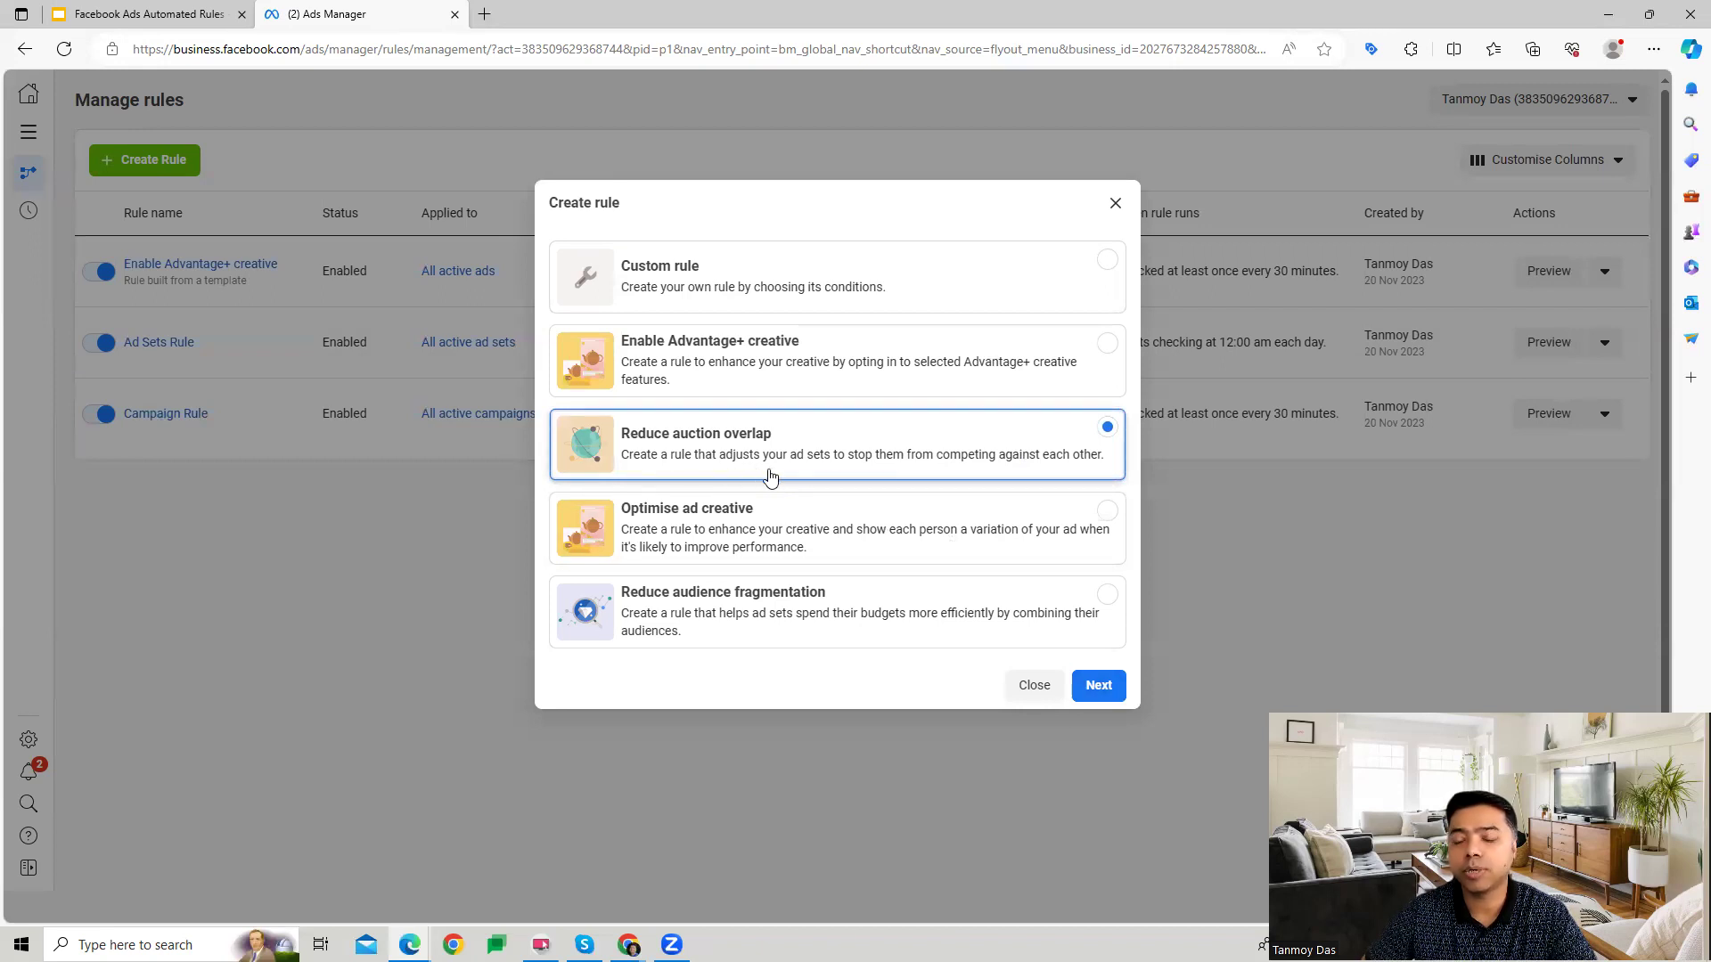
{"action": "left_click", "coordinate": [1110, 691]}
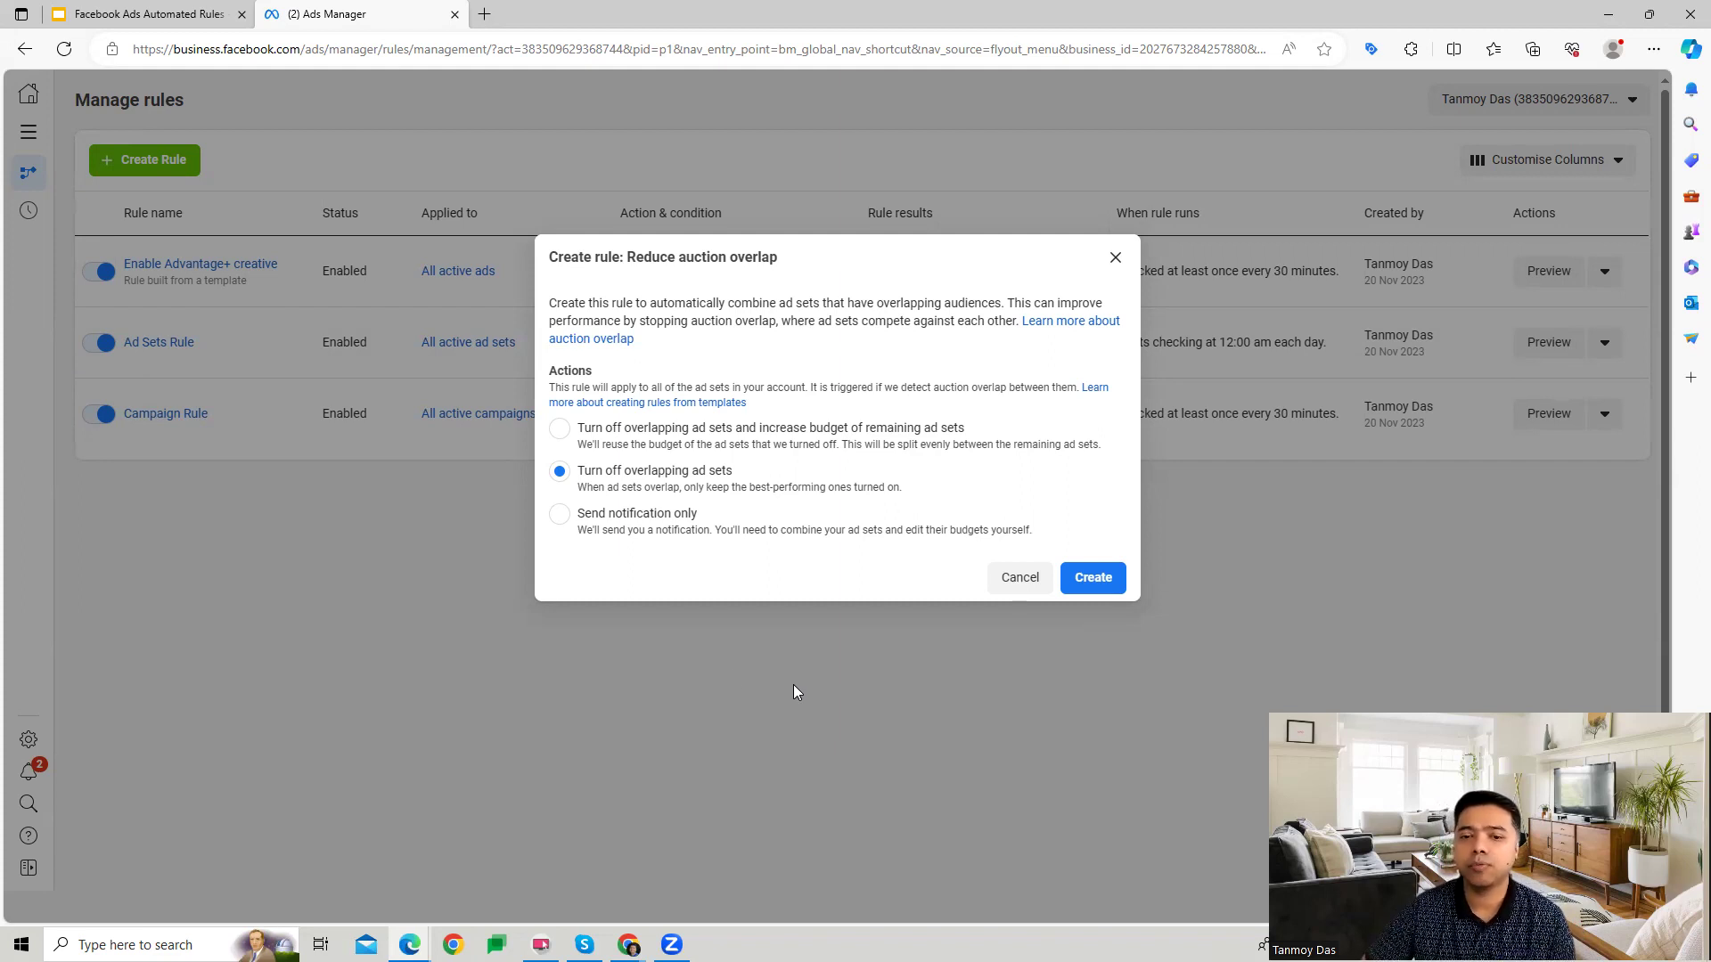
{"action": "left_click", "coordinate": [588, 431]}
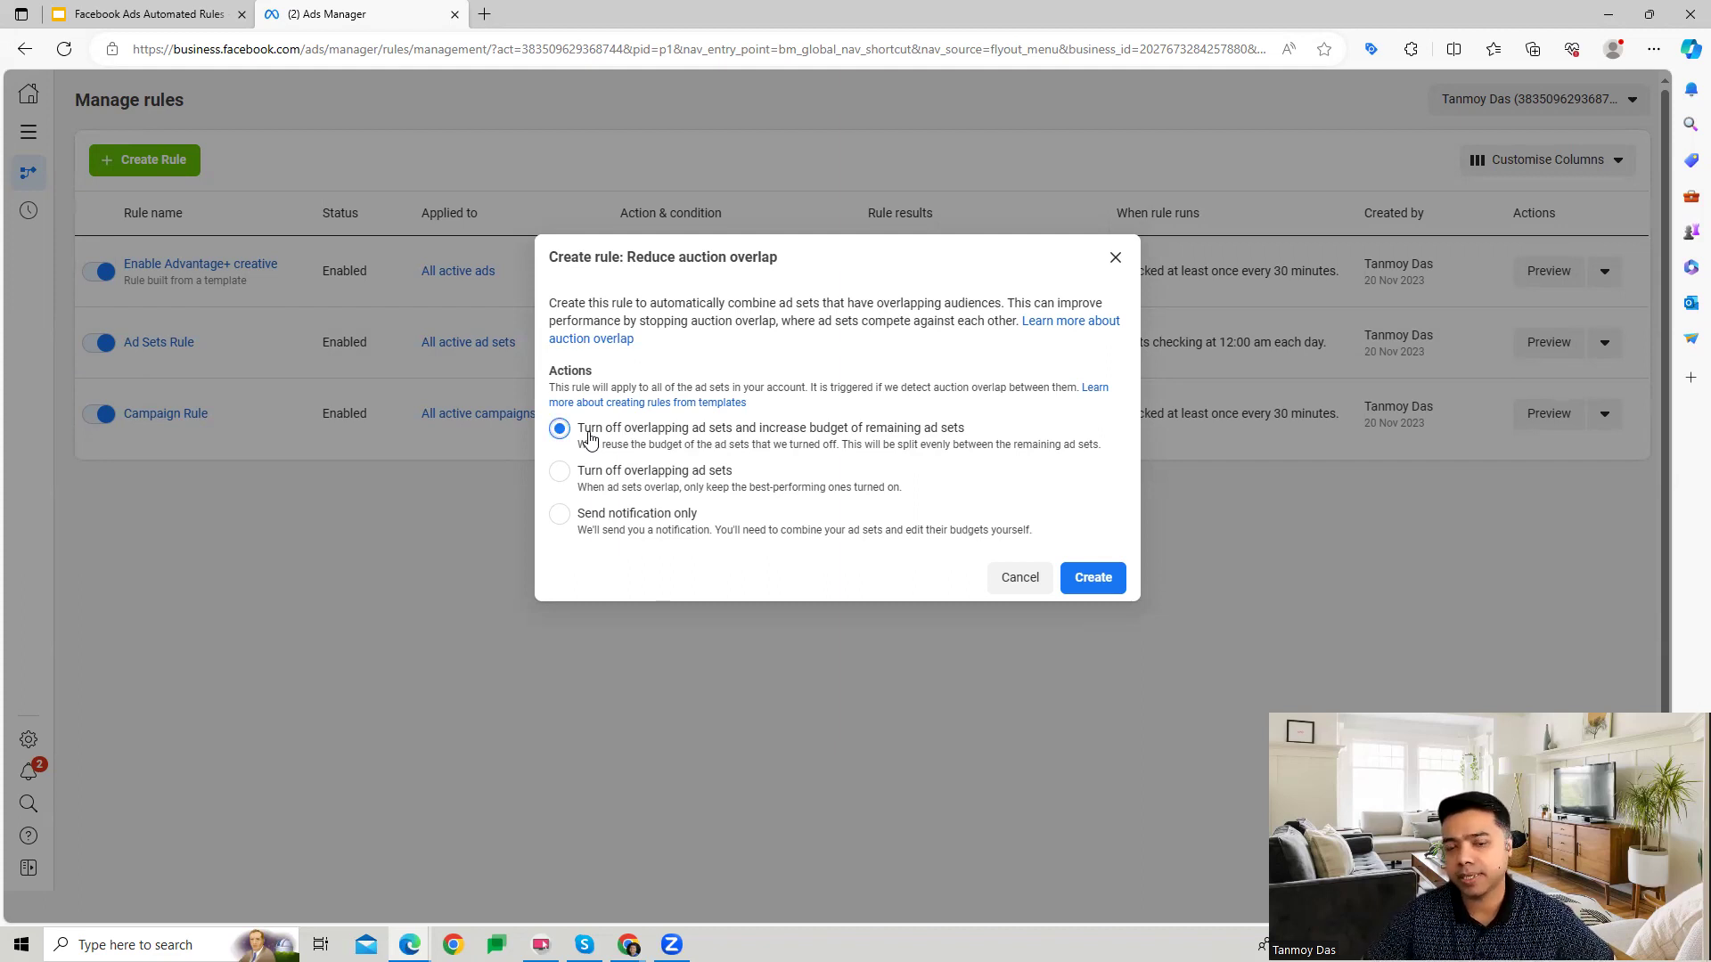
{"action": "left_click", "coordinate": [613, 496]}
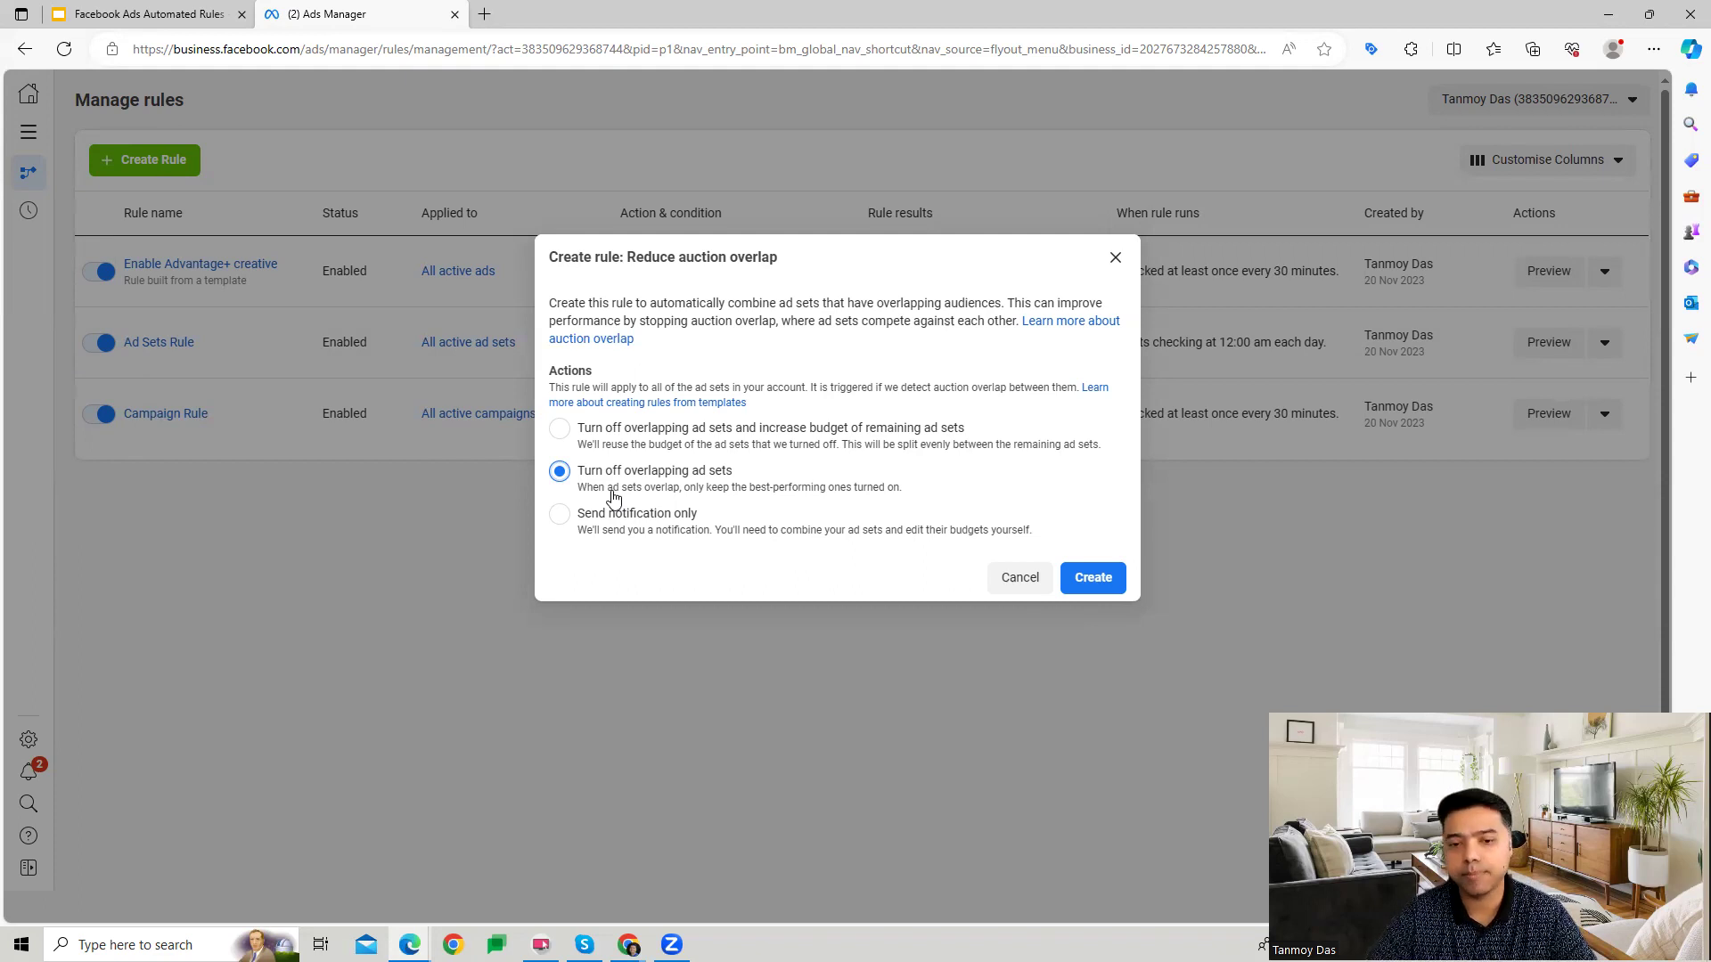
{"action": "left_click", "coordinate": [1125, 588]}
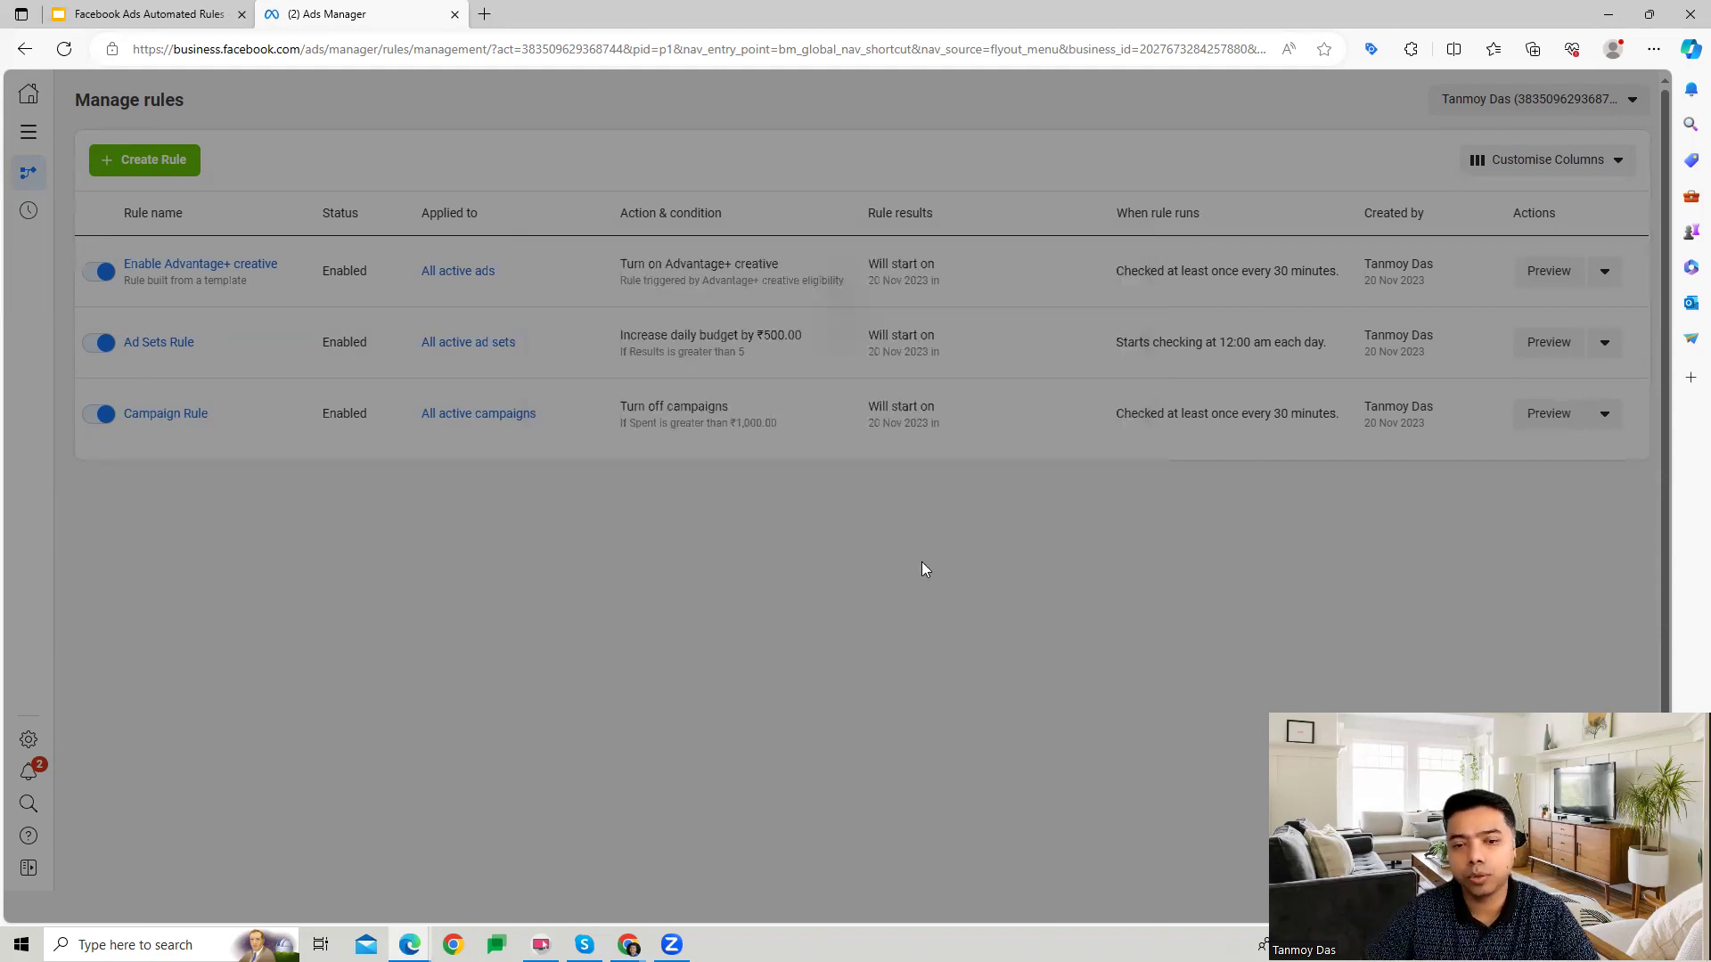
{"action": "left_click", "coordinate": [989, 315]}
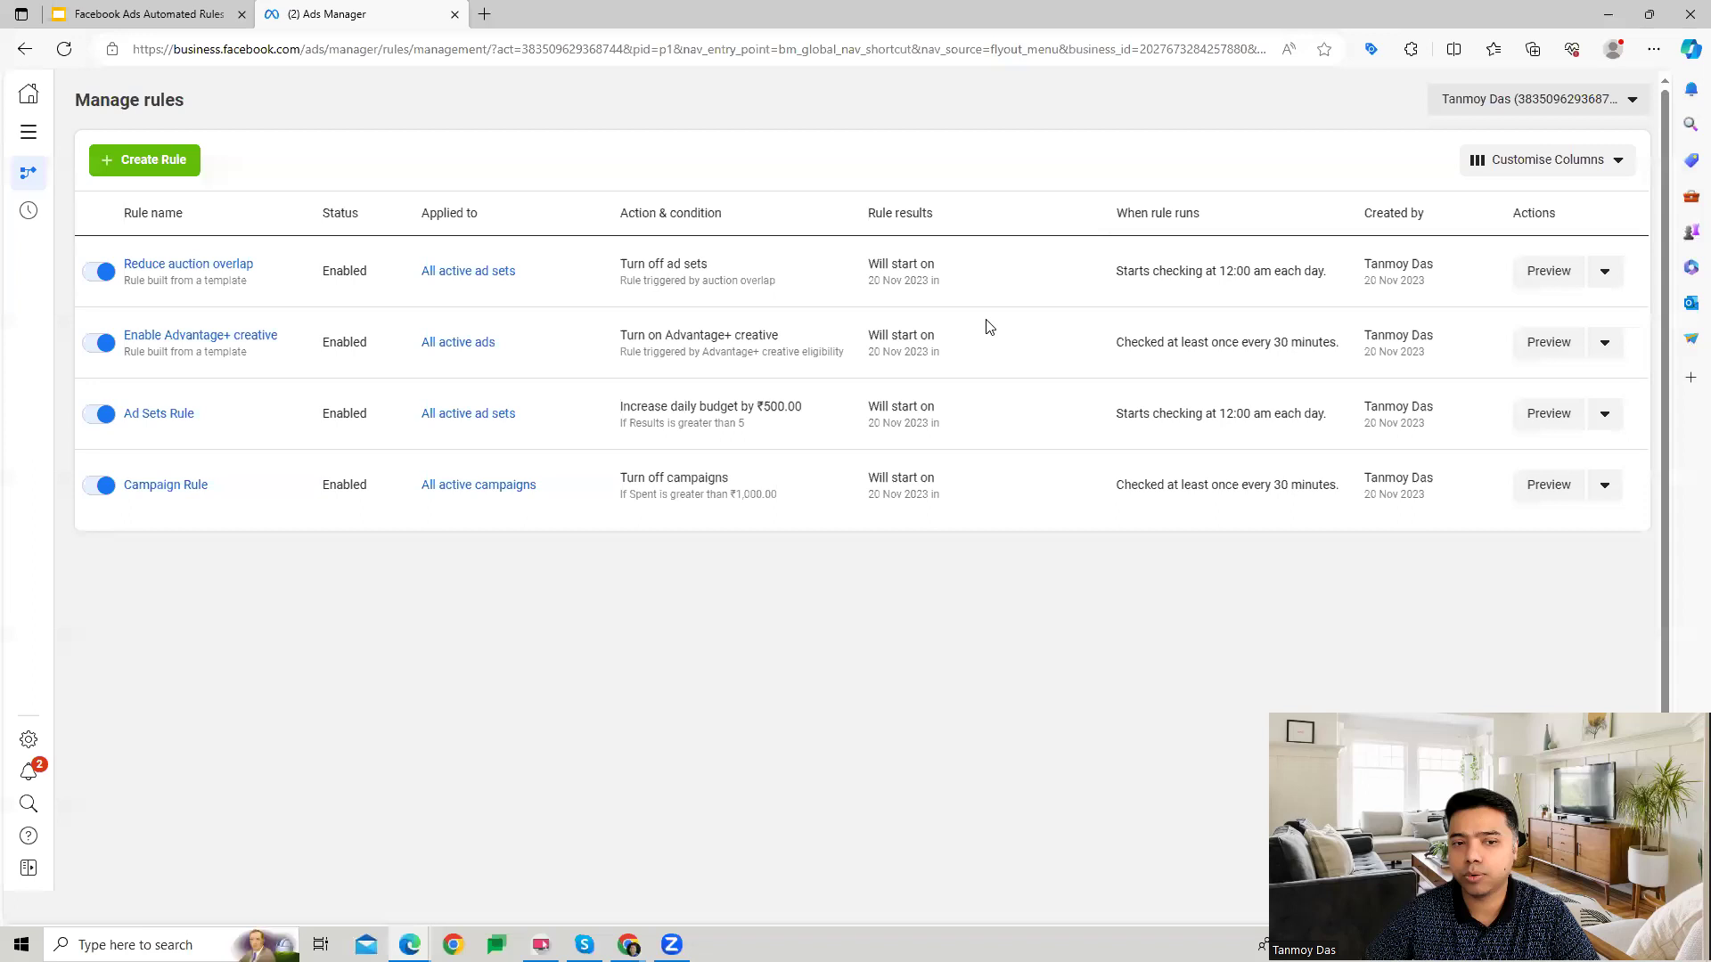
Create an Optimise ad creative rule from its template with the Turn on standard enhancements action.
{"action": "left_click", "coordinate": [129, 161]}
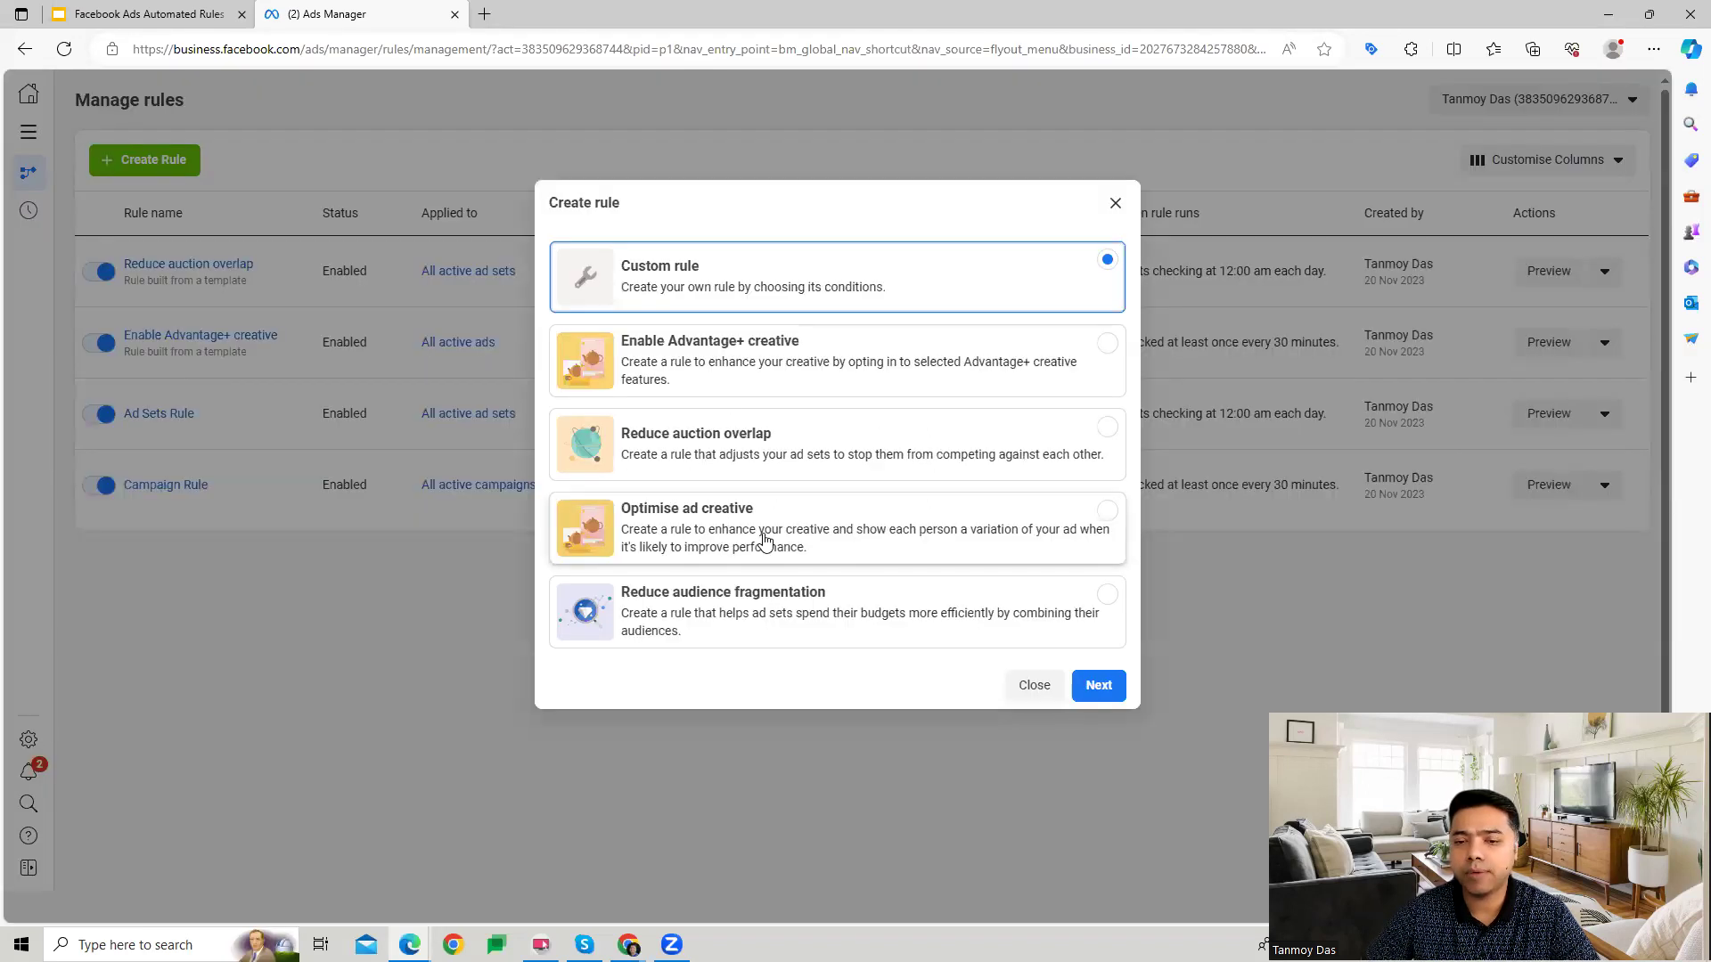
{"action": "left_click", "coordinate": [859, 556]}
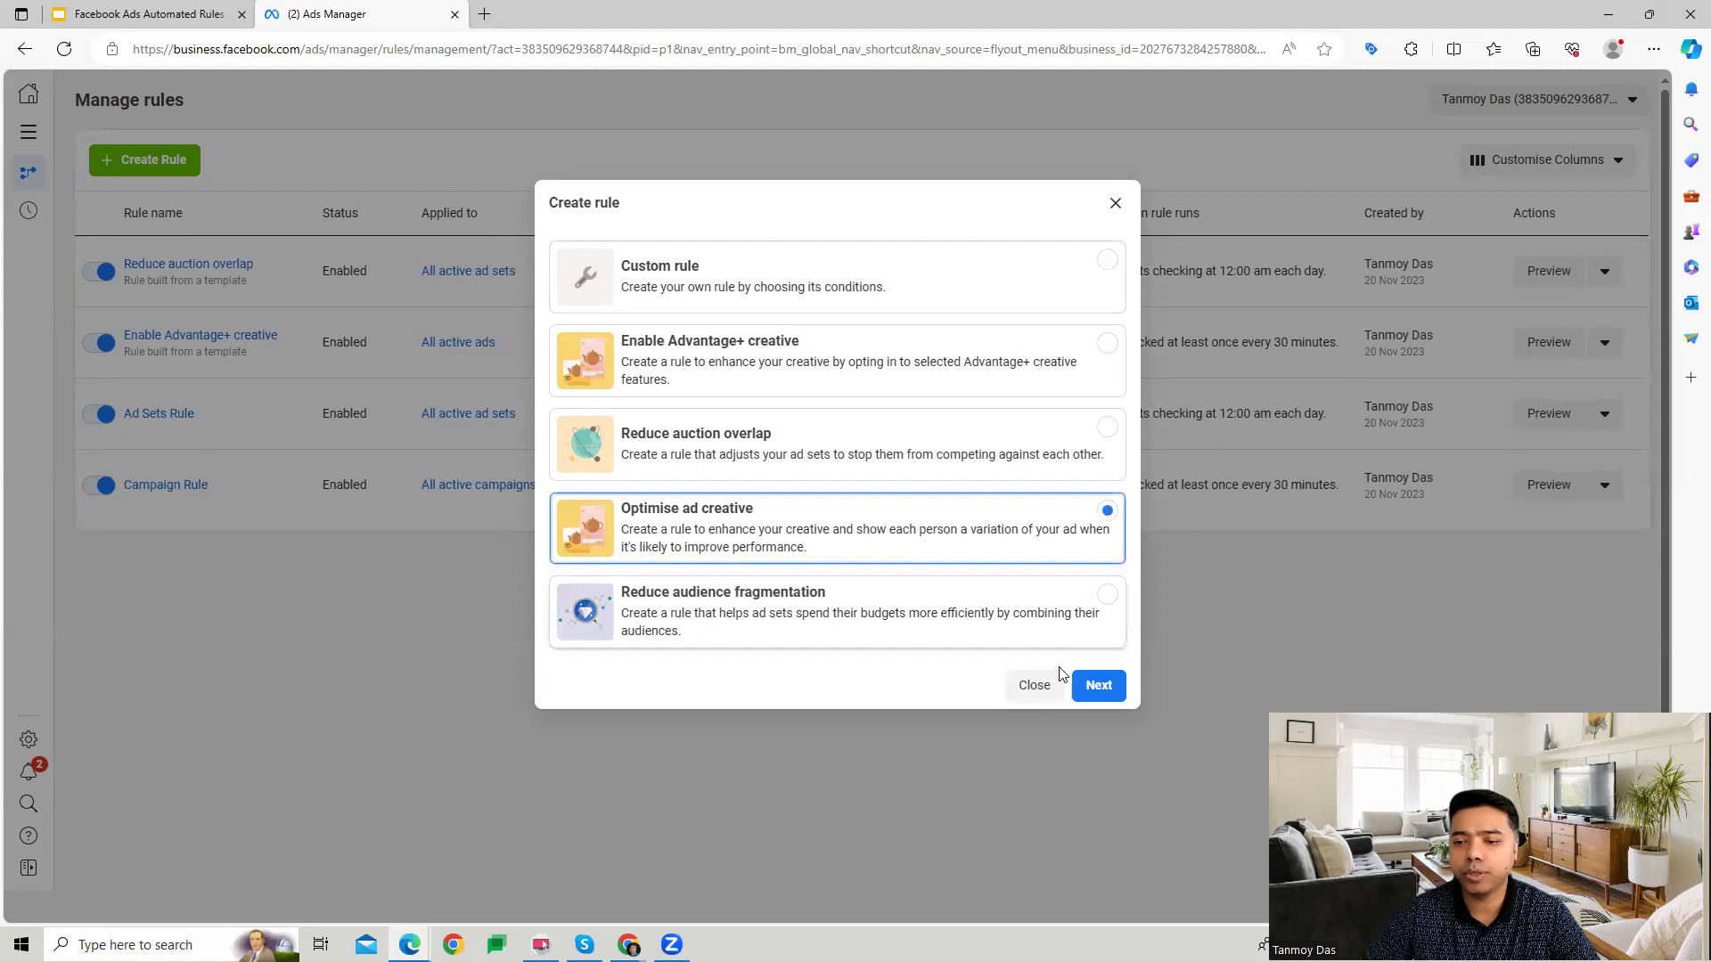
{"action": "left_click", "coordinate": [1093, 685]}
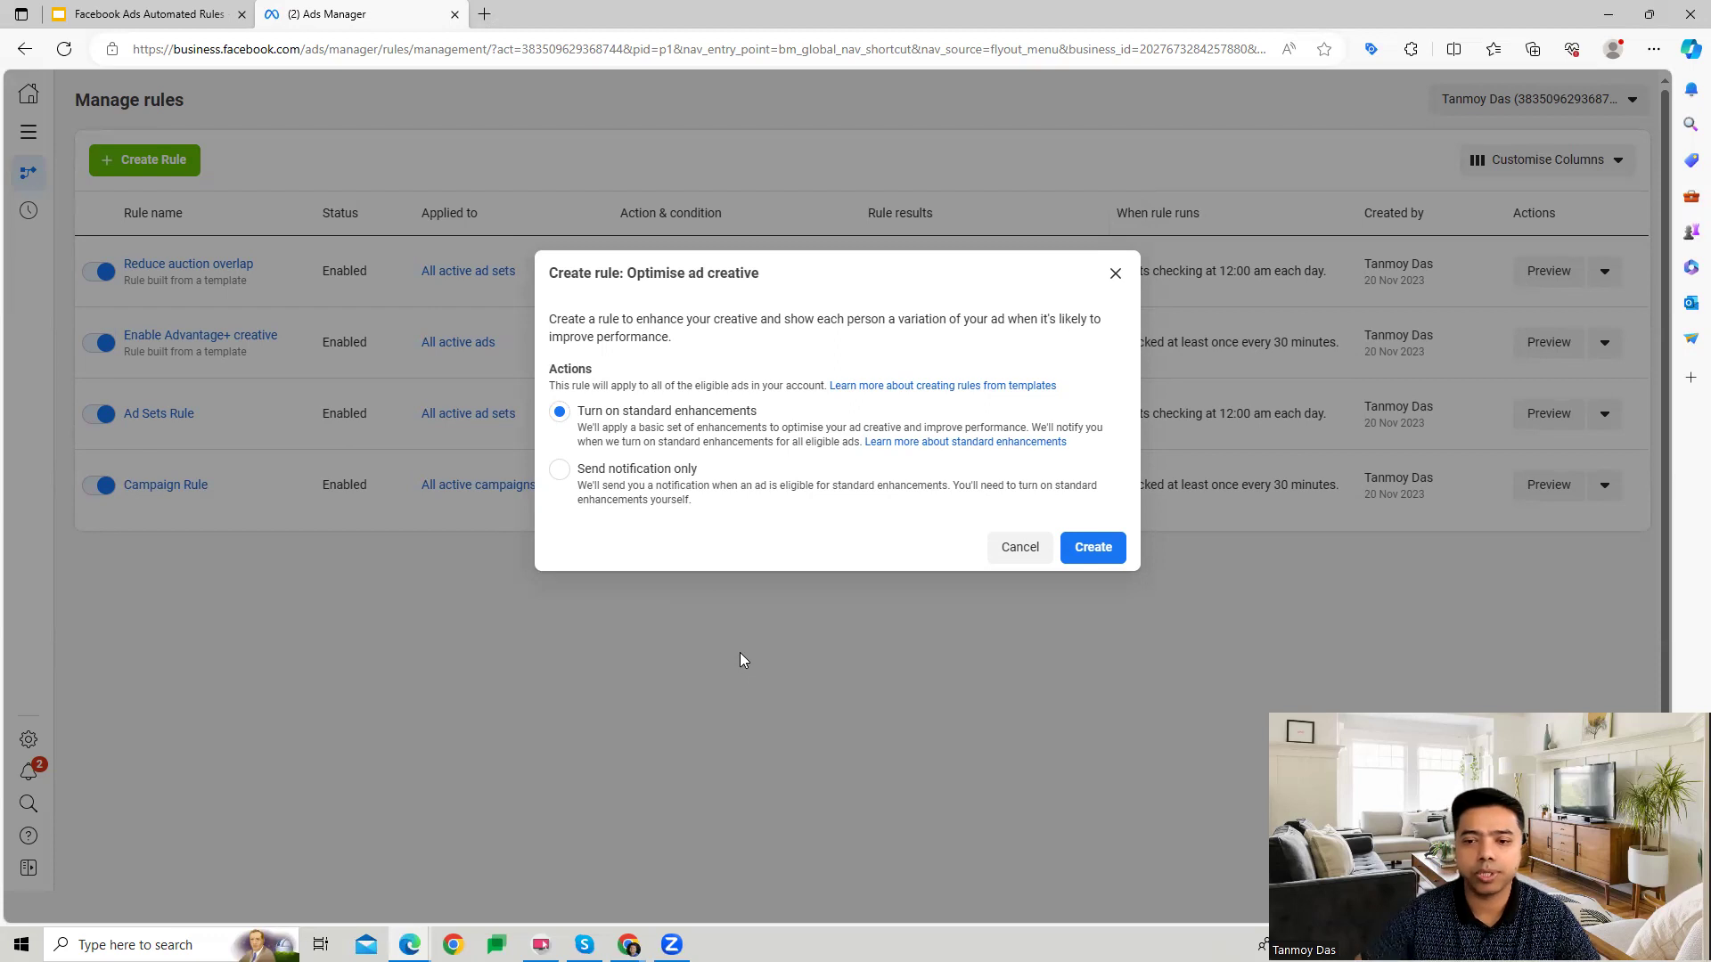
{"action": "left_click", "coordinate": [1094, 565]}
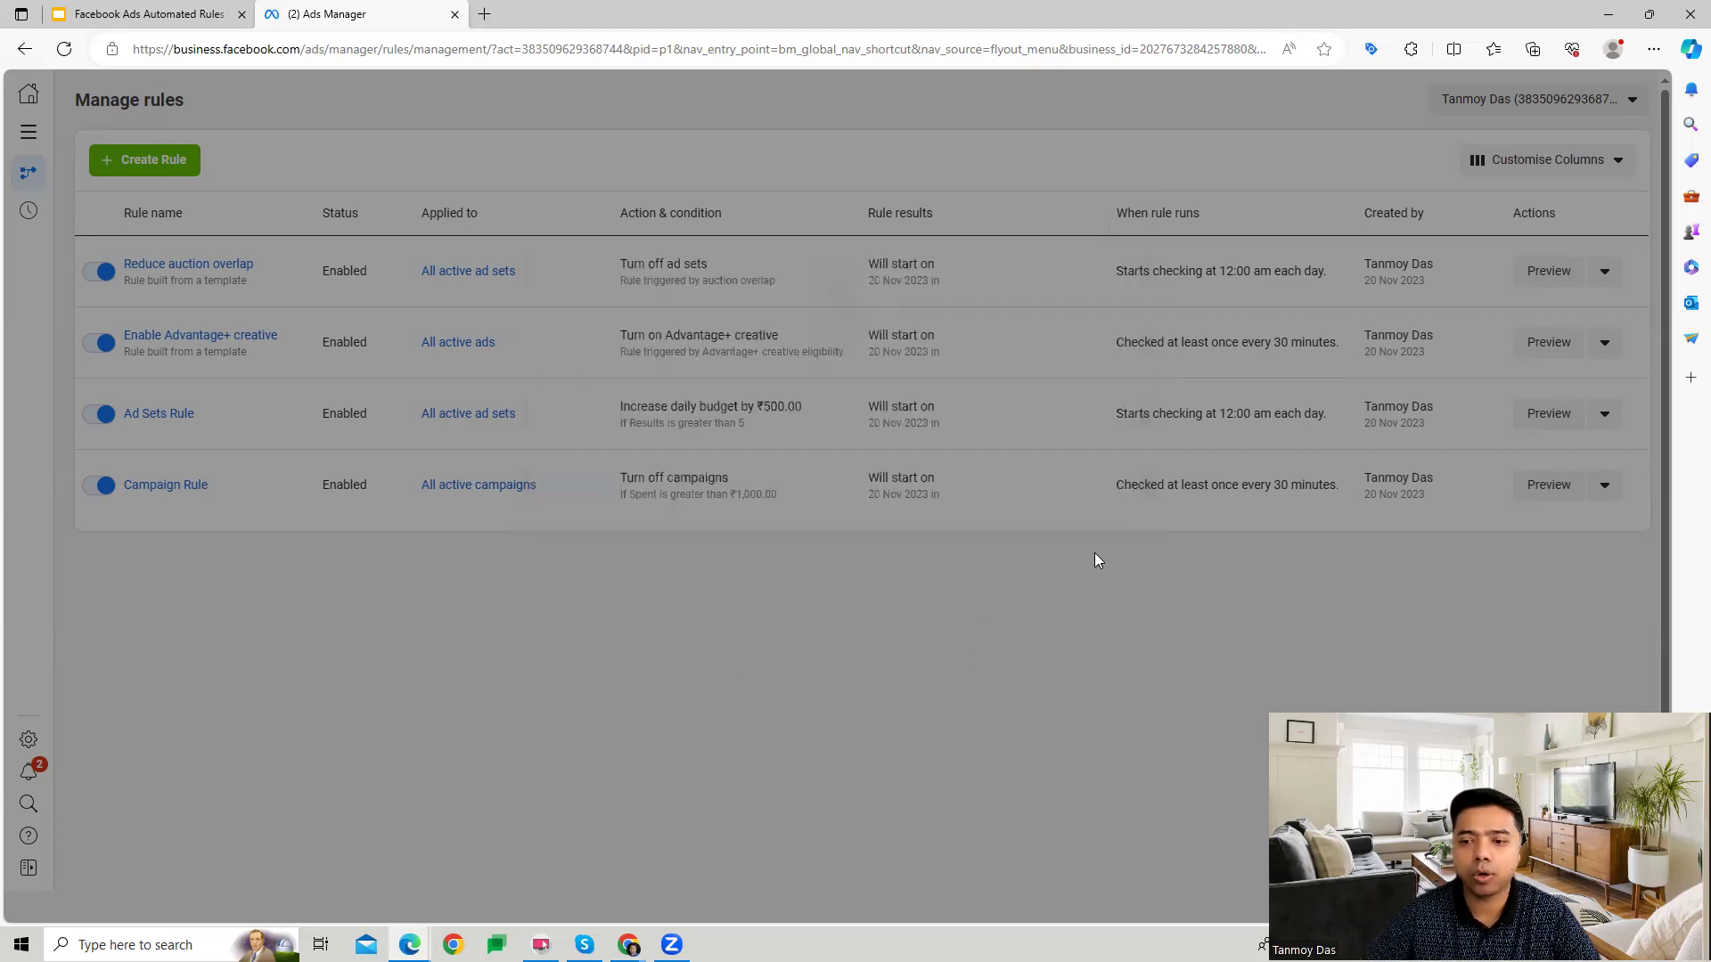
{"action": "left_click", "coordinate": [989, 316]}
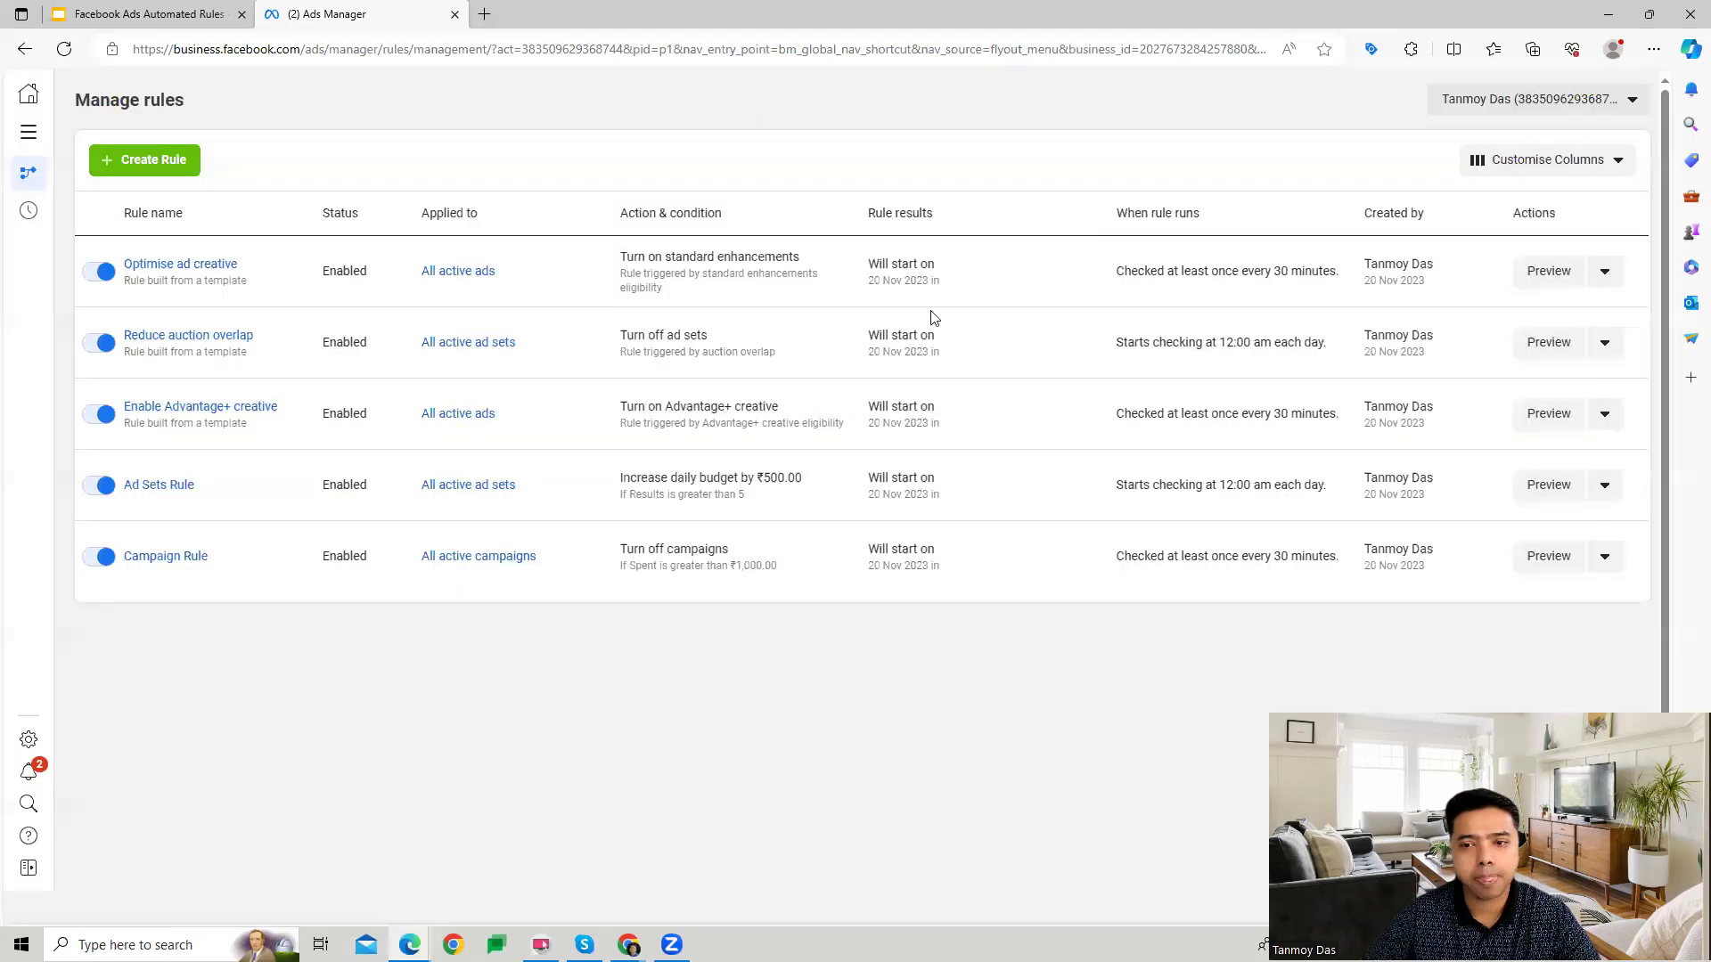
Create a Reduce audience fragmentation rule from its template that combines ad sets, audiences and budgets automatically.
{"action": "left_click", "coordinate": [170, 165]}
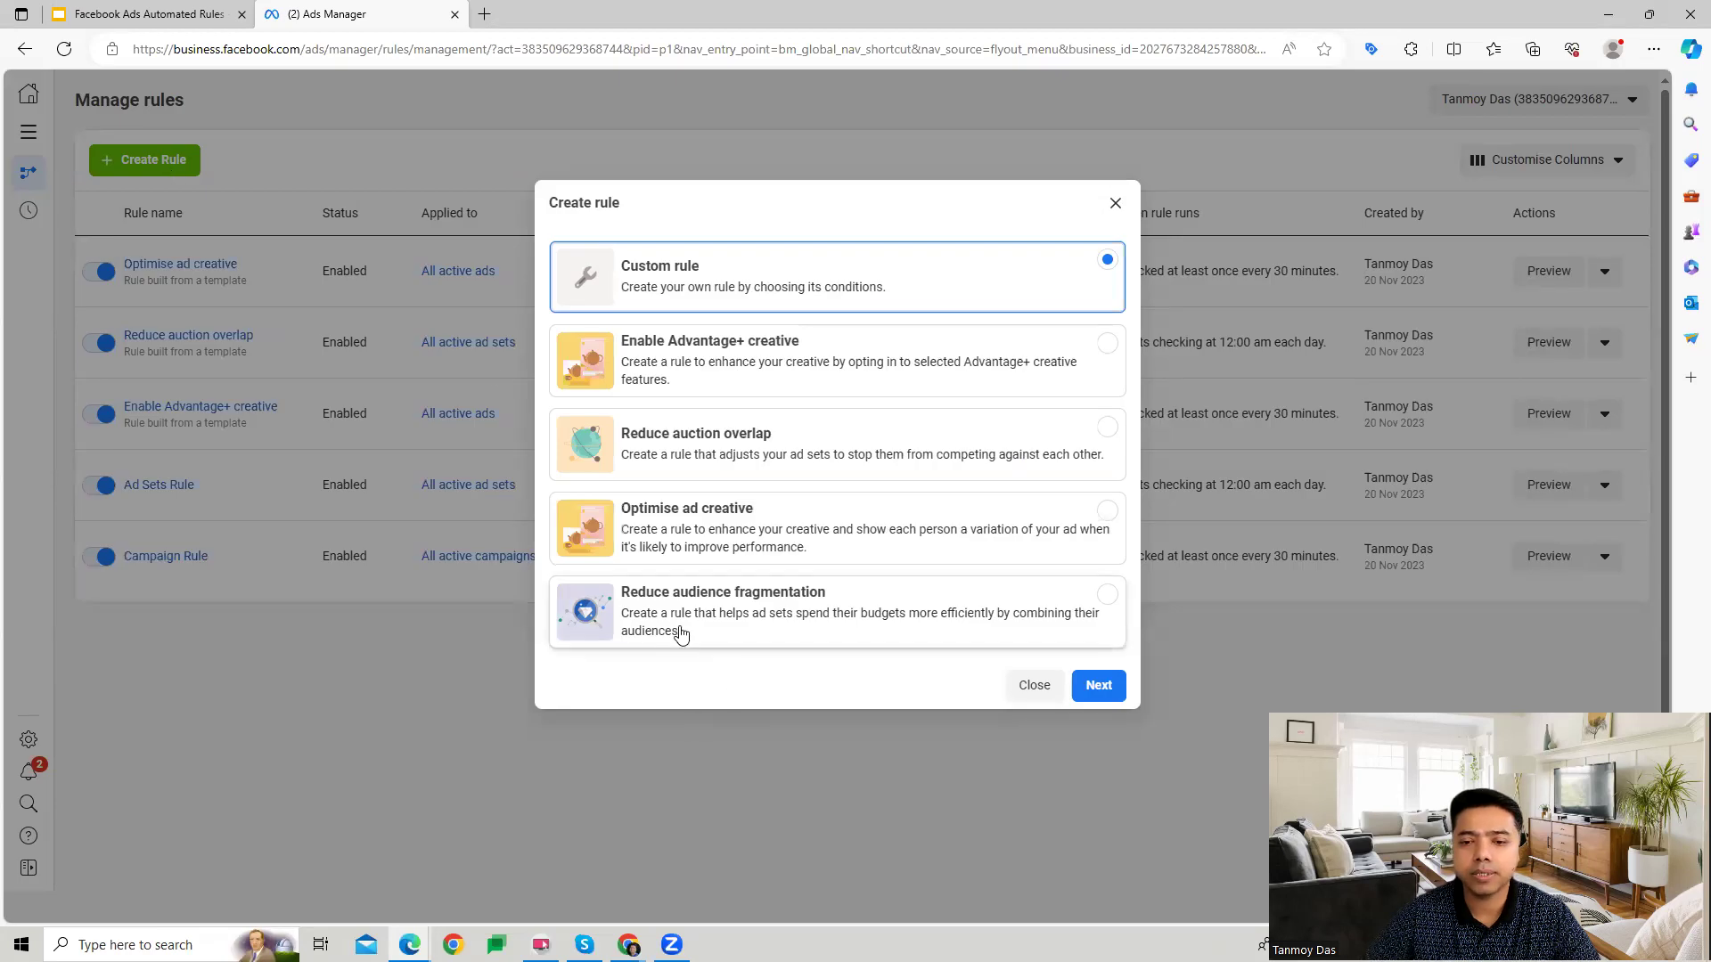
{"action": "left_click", "coordinate": [784, 619]}
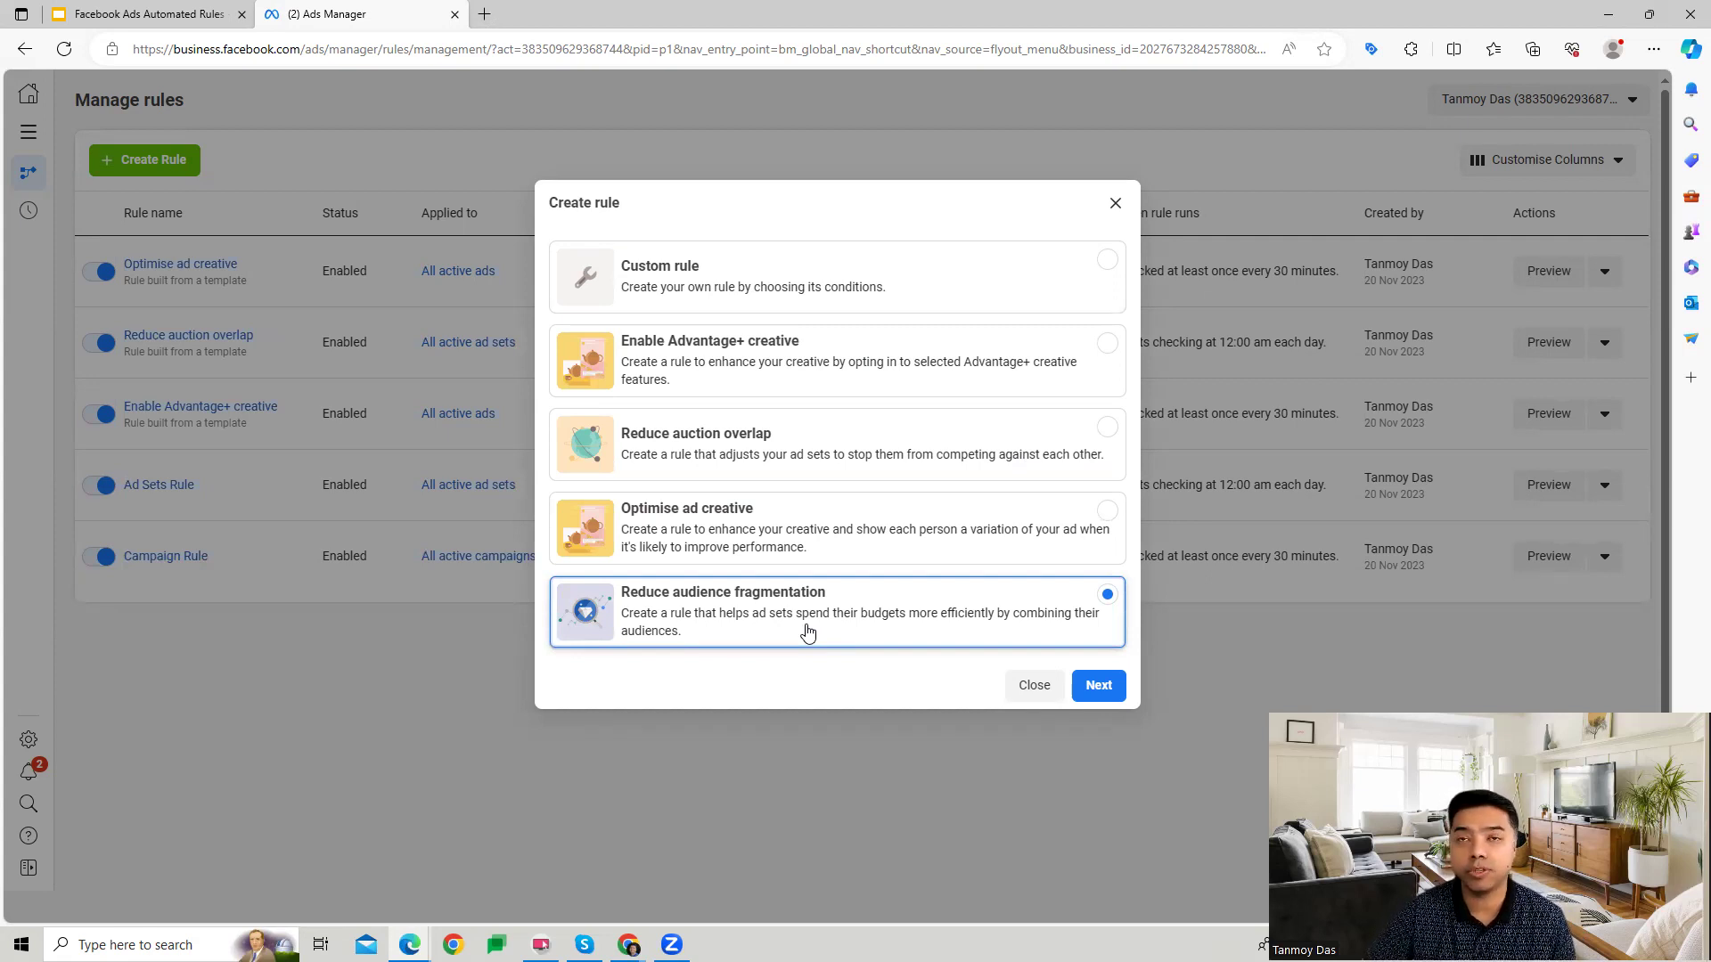
{"action": "left_click", "coordinate": [1099, 686]}
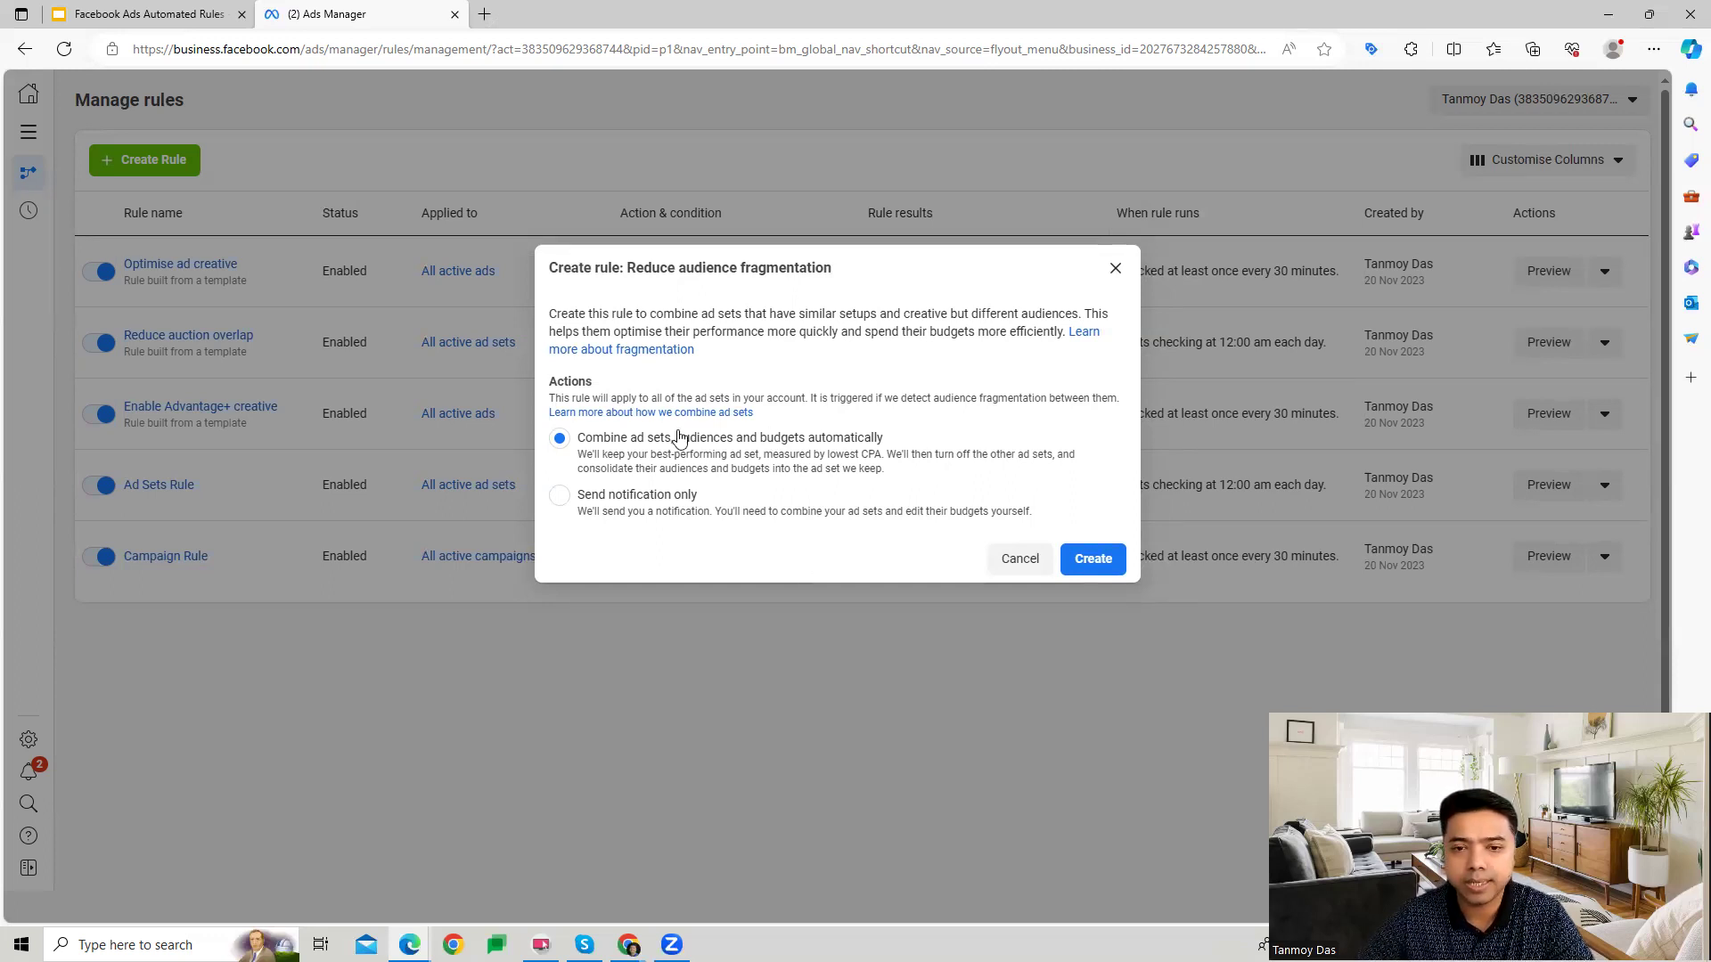
{"action": "left_click", "coordinate": [1094, 560]}
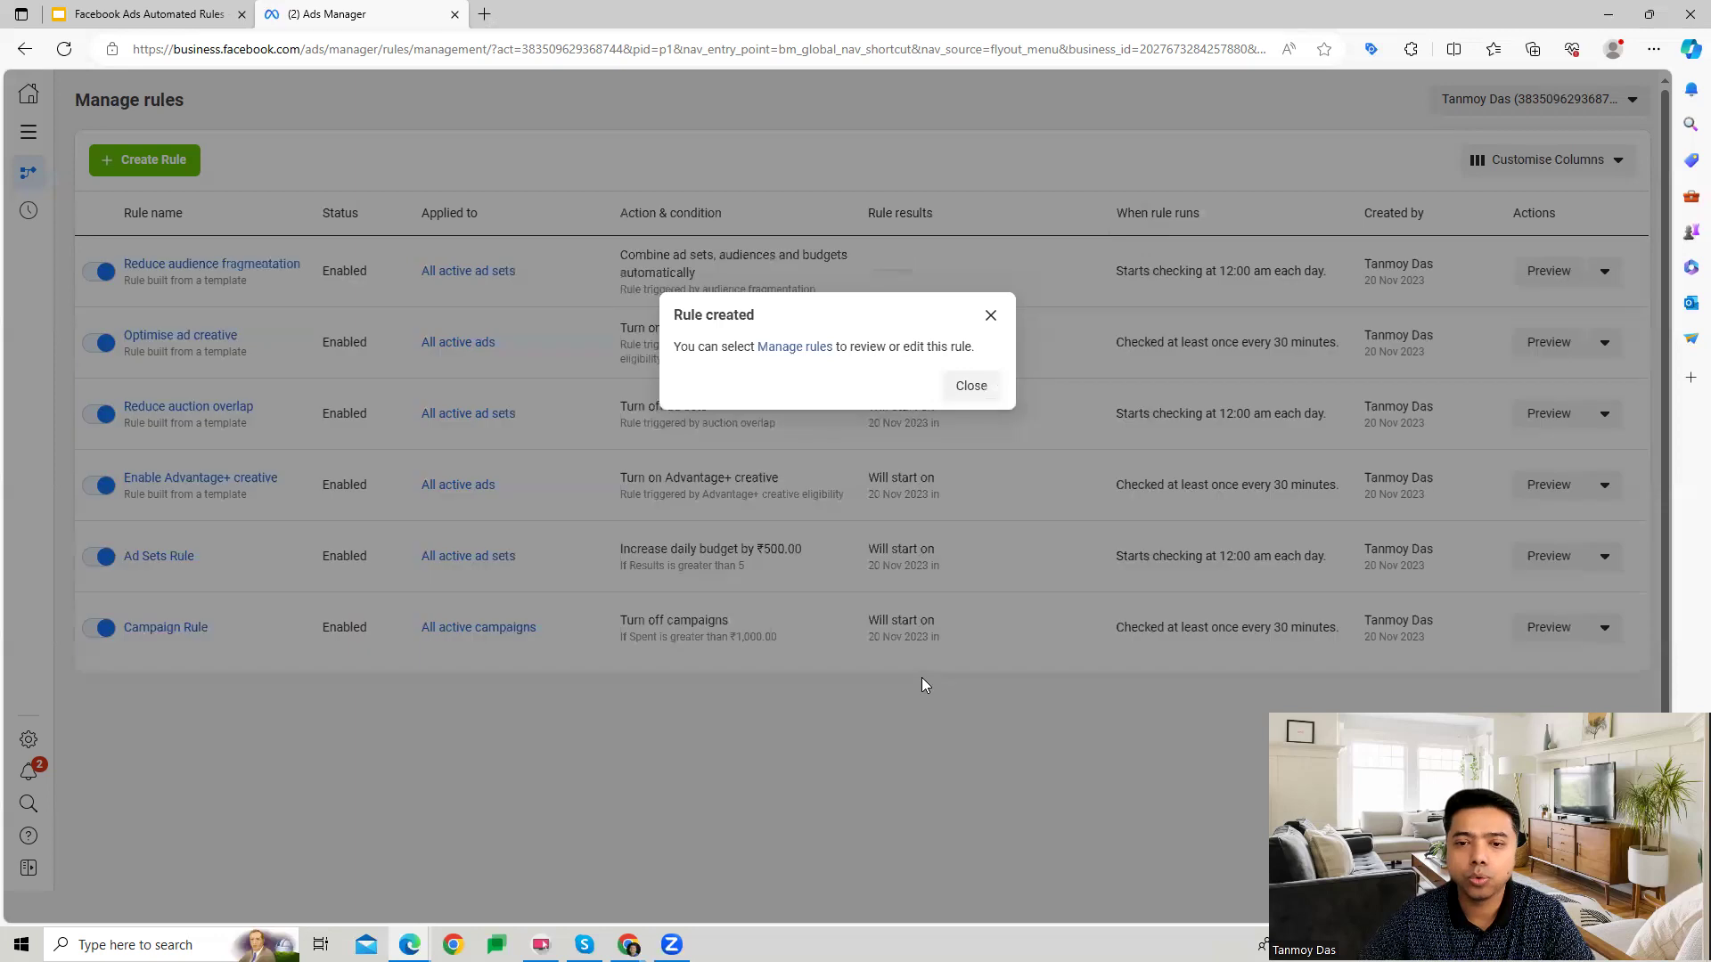
{"action": "left_click", "coordinate": [991, 317]}
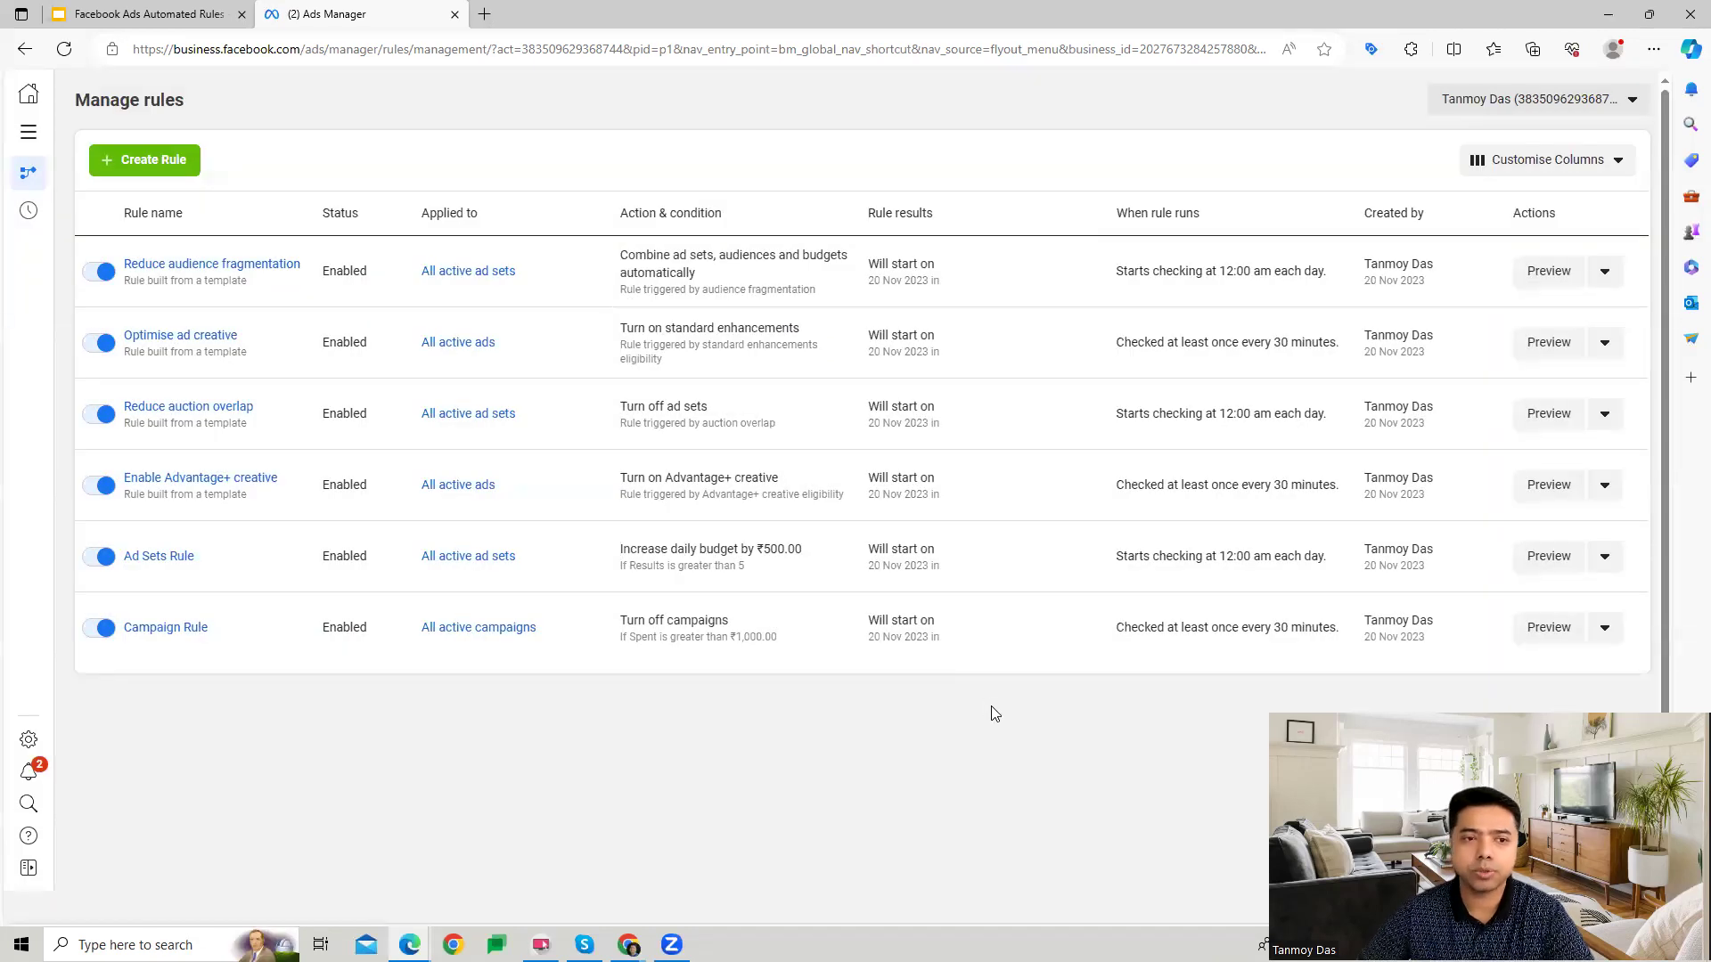